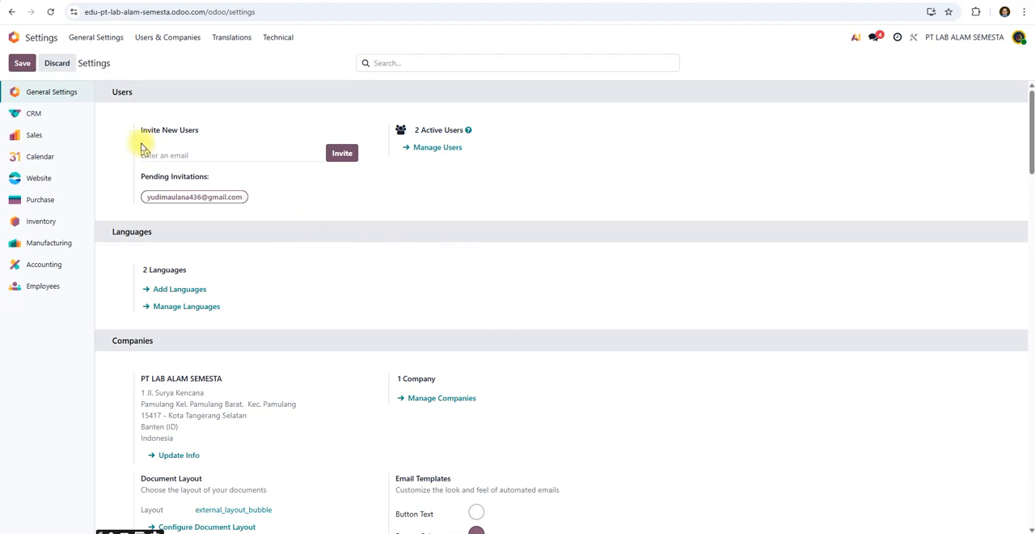
Open the manageable users list from the general settings, check it and return to the settings.
{"action": "left_click", "coordinate": [24, 66]}
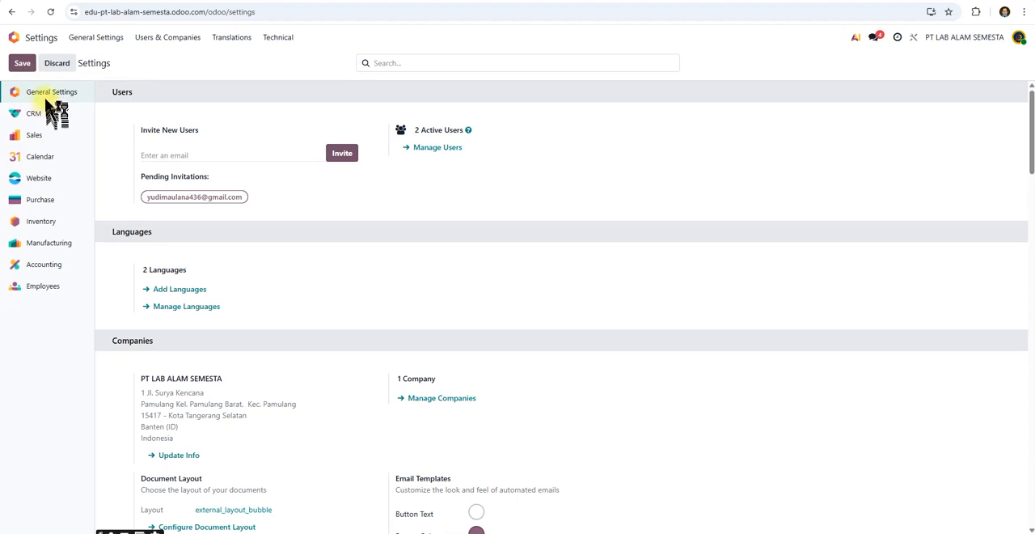
{"action": "left_click", "coordinate": [45, 94]}
{"action": "left_click", "coordinate": [426, 149]}
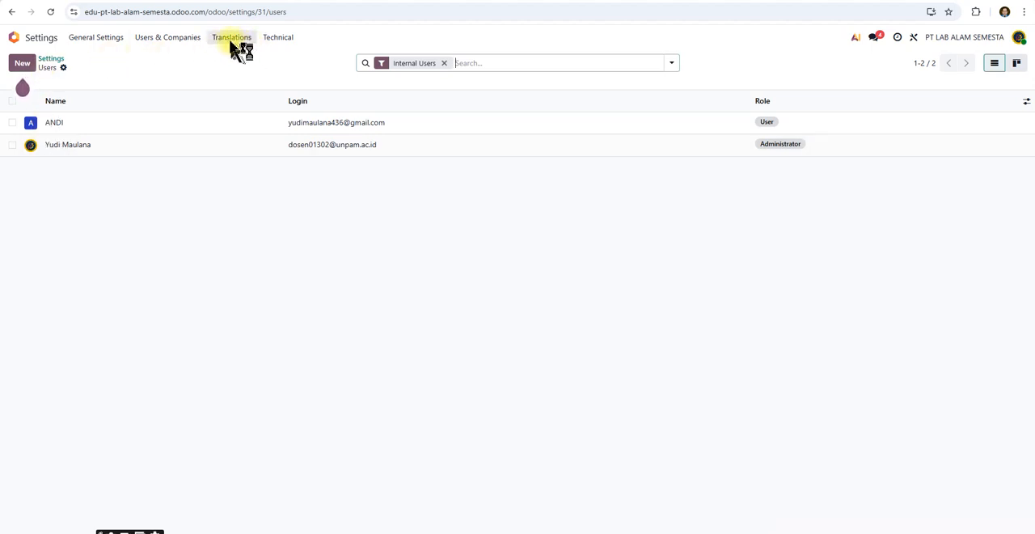
{"action": "left_click", "coordinate": [60, 59]}
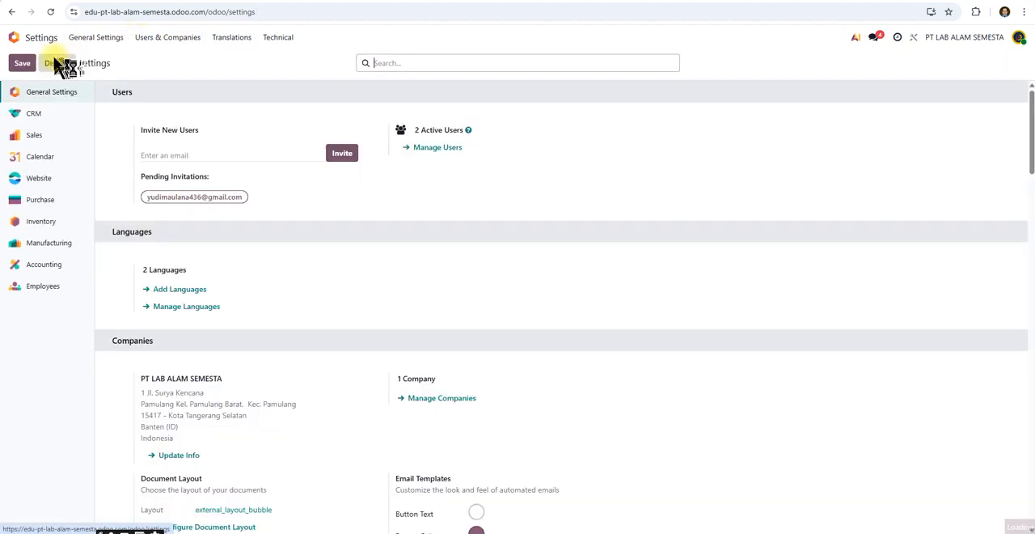
Look over the language settings and open the PT LAB ALAM SEMESTA record from the companies list.
{"action": "scroll", "coordinate": [258, 178], "scroll_direction": "down", "scroll_amount": 1}
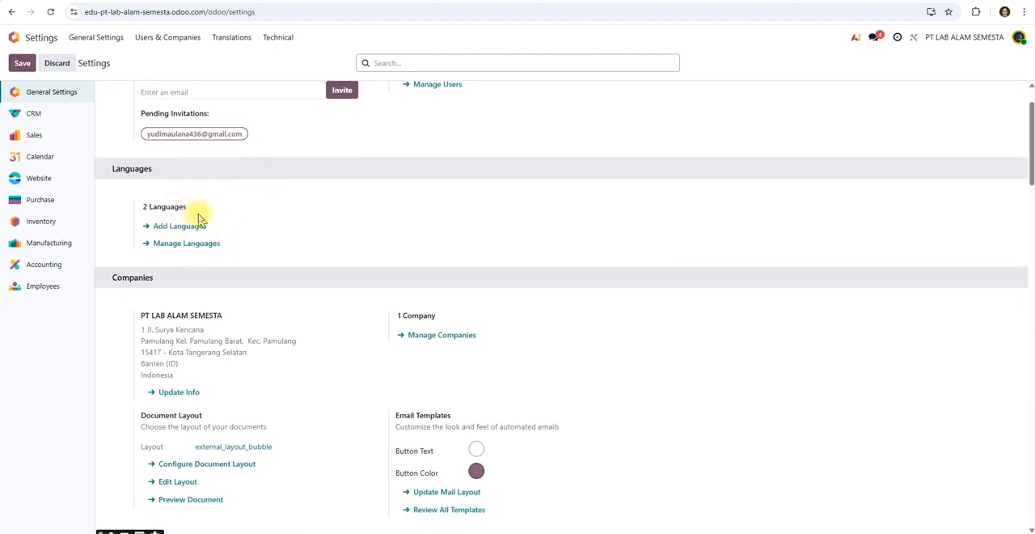
{"action": "scroll", "coordinate": [201, 212], "scroll_direction": "down", "scroll_amount": 1}
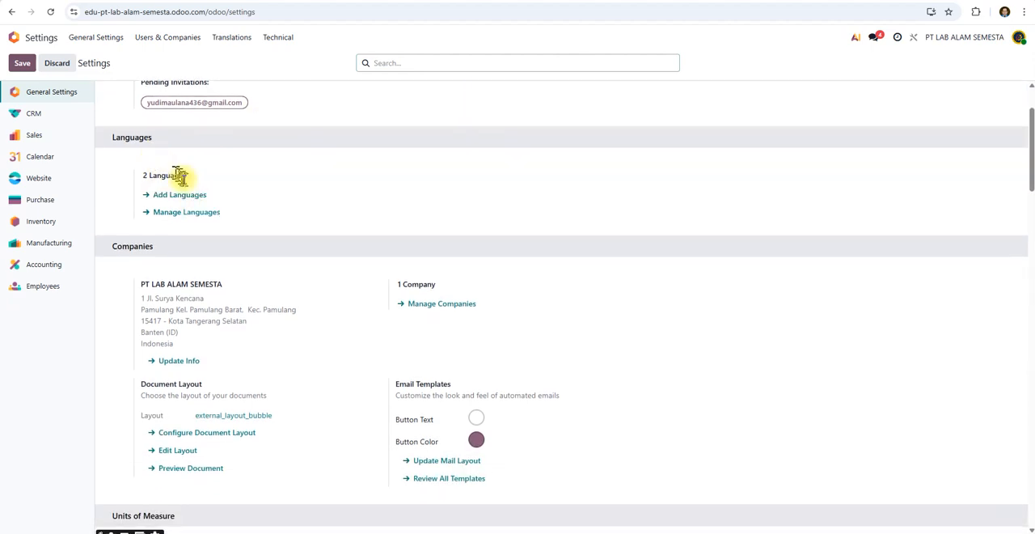
{"action": "scroll", "coordinate": [180, 149], "scroll_direction": "down", "scroll_amount": 1}
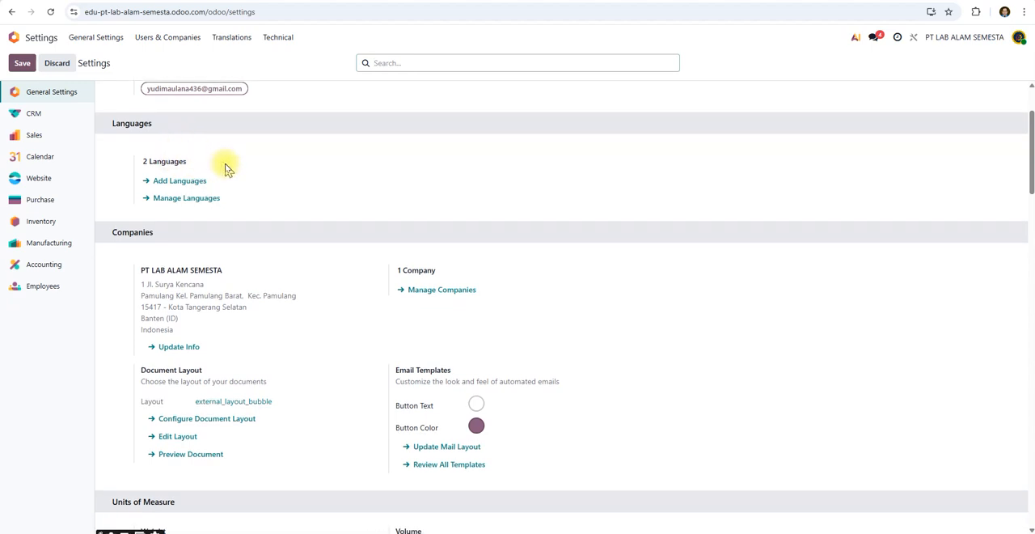
{"action": "scroll", "coordinate": [226, 168], "scroll_direction": "down", "scroll_amount": 3}
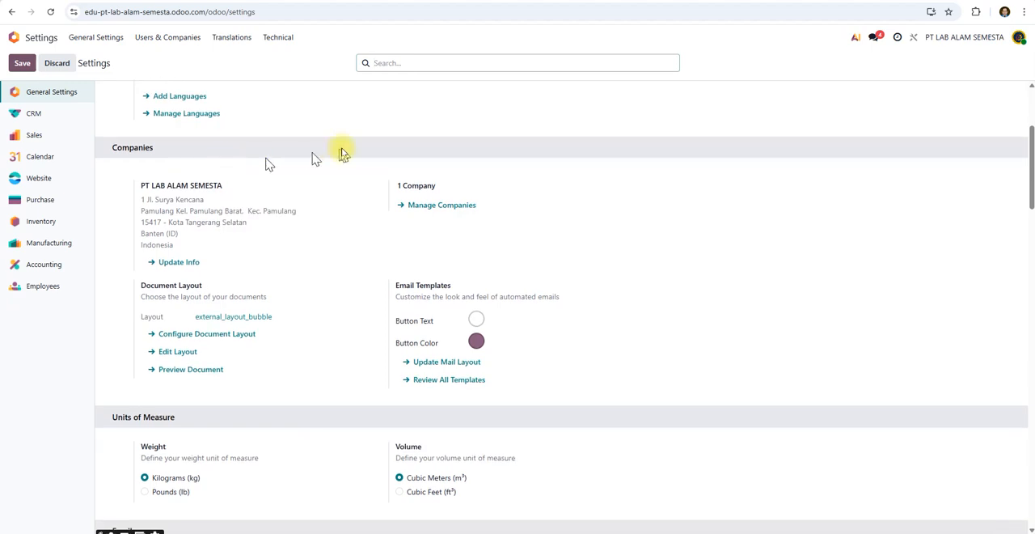
{"action": "left_click", "coordinate": [419, 213]}
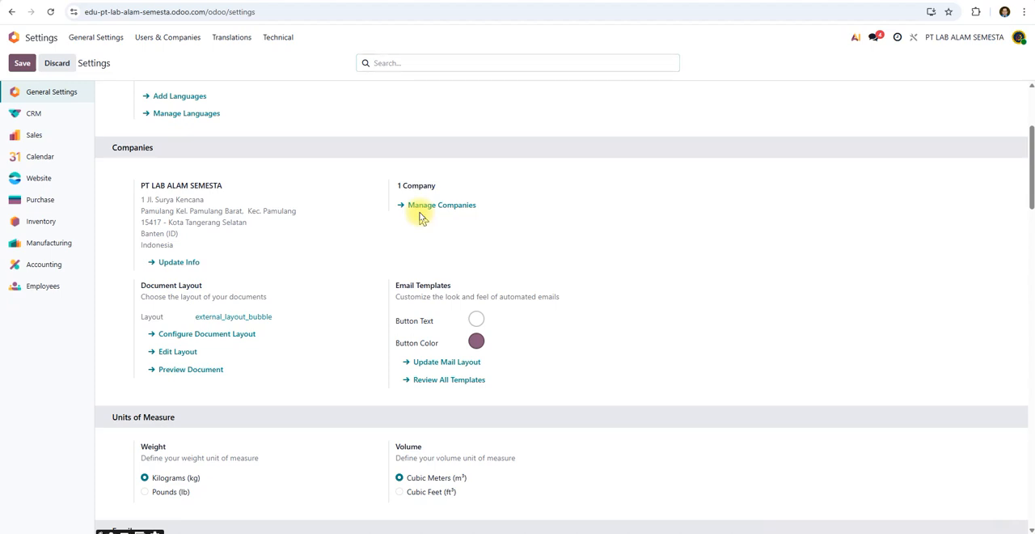
{"action": "left_click", "coordinate": [420, 209]}
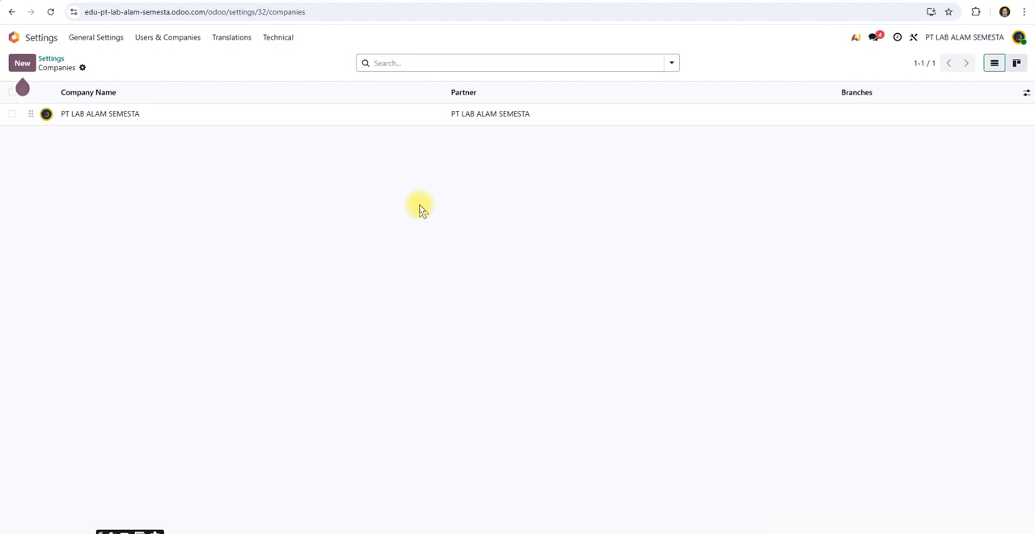
{"action": "left_click", "coordinate": [159, 115]}
Review the company's general information, including logo, address, tax, currency, contact and social media fields, and return to the settings.
{"action": "mouse_move", "coordinate": [48, 121]}
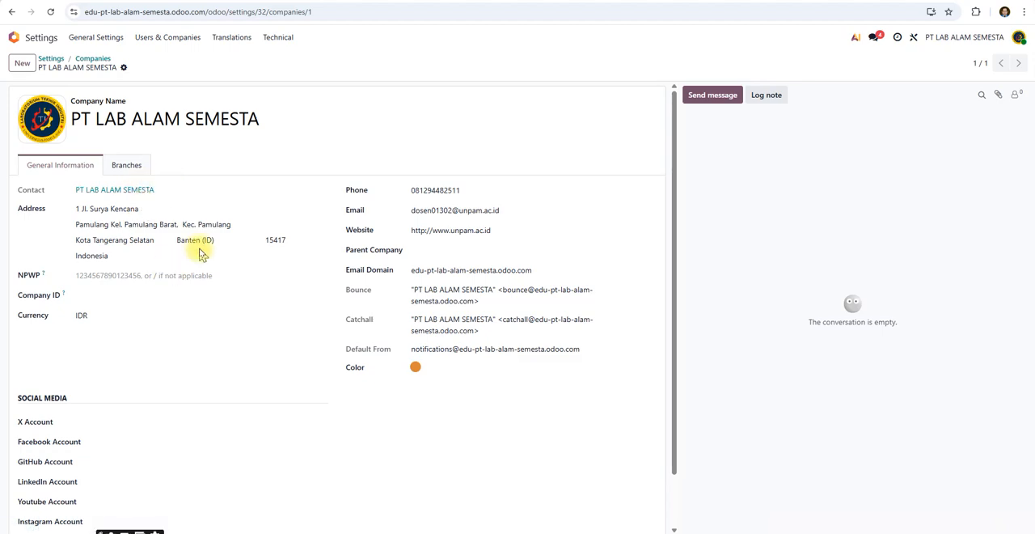
{"action": "scroll", "coordinate": [174, 275], "scroll_direction": "down", "scroll_amount": 1}
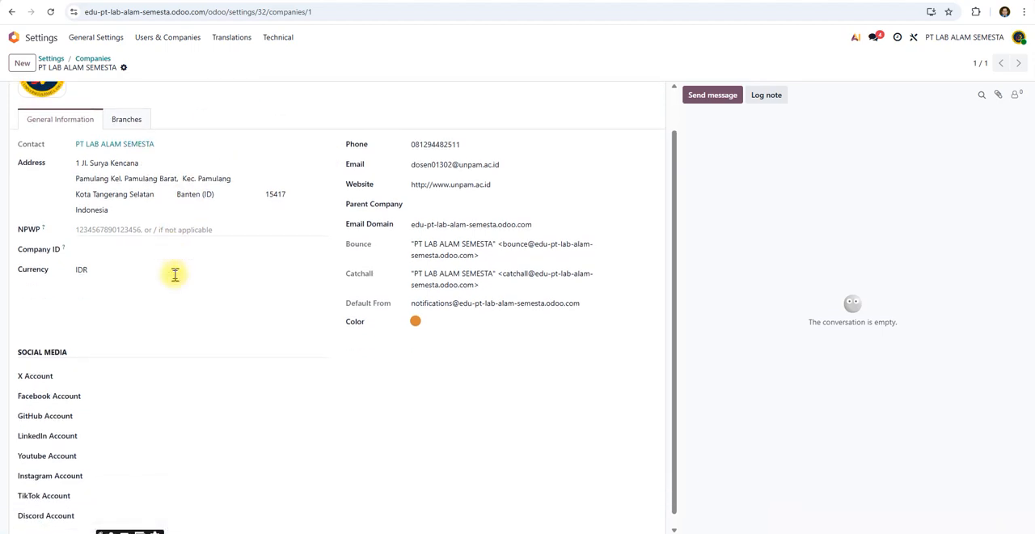
{"action": "scroll", "coordinate": [175, 275], "scroll_direction": "up", "scroll_amount": 1}
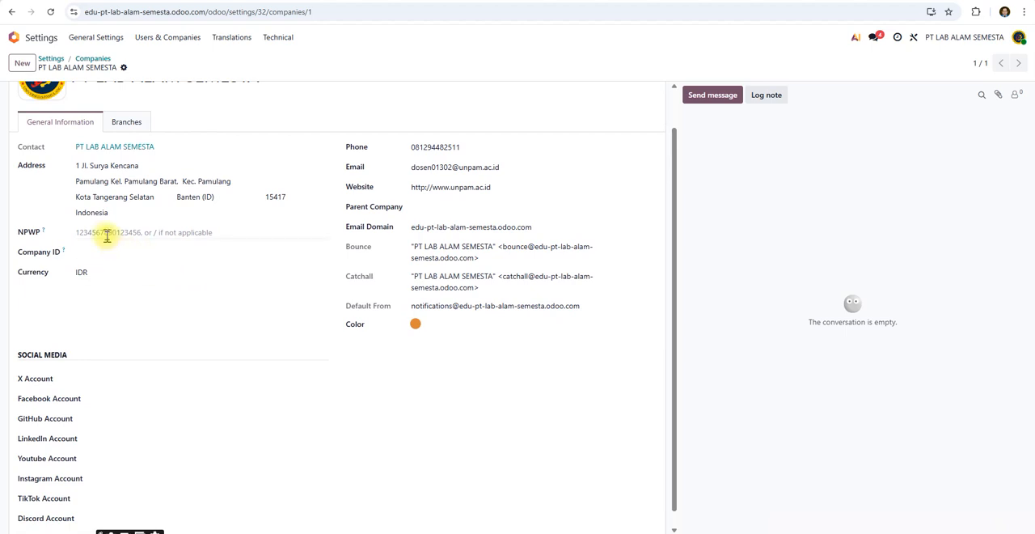
{"action": "scroll", "coordinate": [107, 235], "scroll_direction": "up", "scroll_amount": 1}
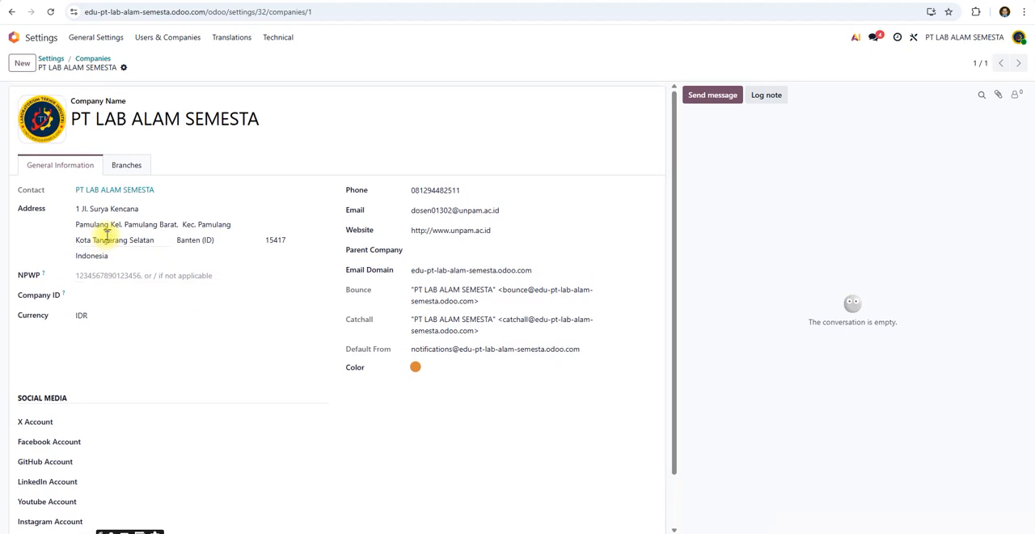
{"action": "left_click", "coordinate": [122, 215]}
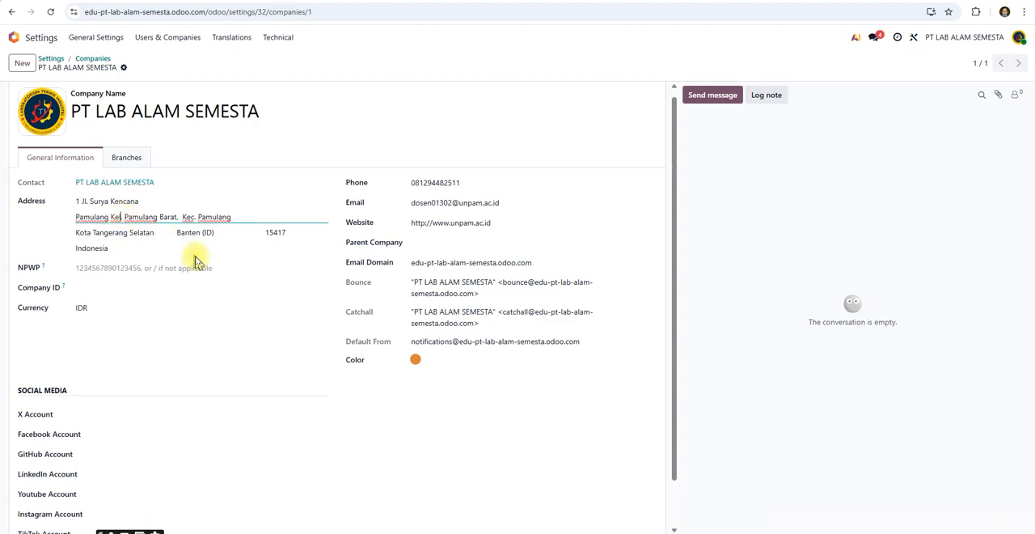
{"action": "scroll", "coordinate": [270, 249], "scroll_direction": "down", "scroll_amount": 1}
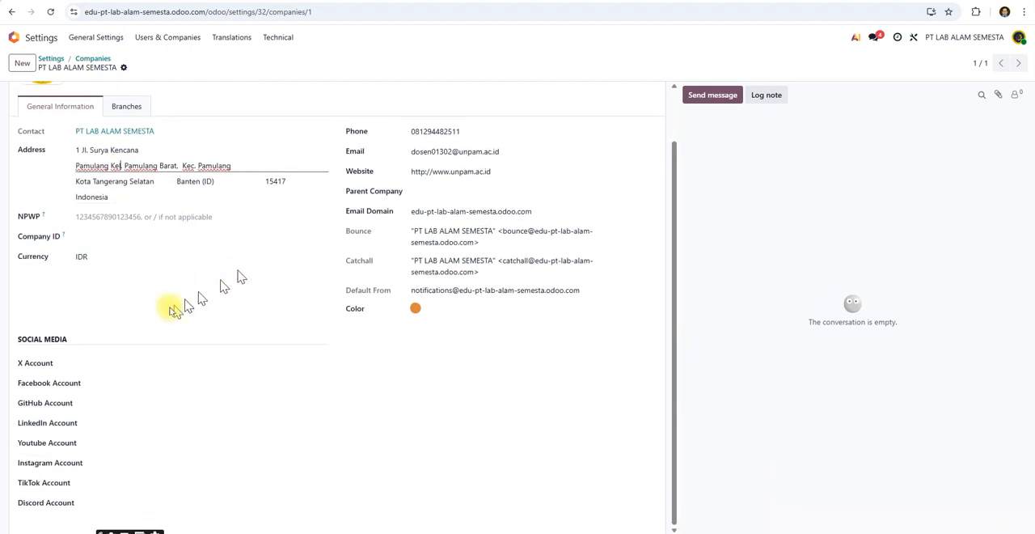
{"action": "scroll", "coordinate": [254, 238], "scroll_direction": "up", "scroll_amount": 1}
{"action": "mouse_move", "coordinate": [51, 127]}
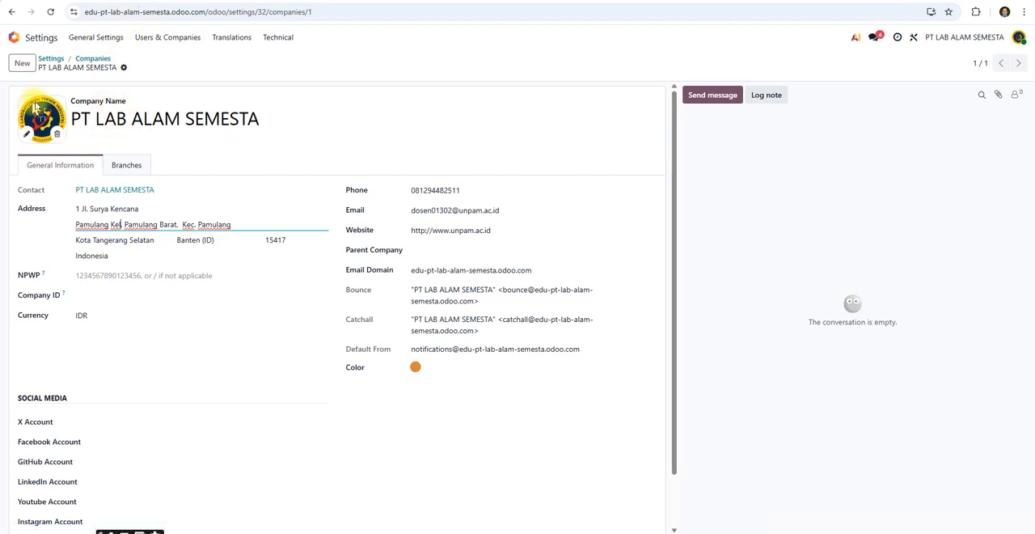
{"action": "left_click", "coordinate": [56, 62]}
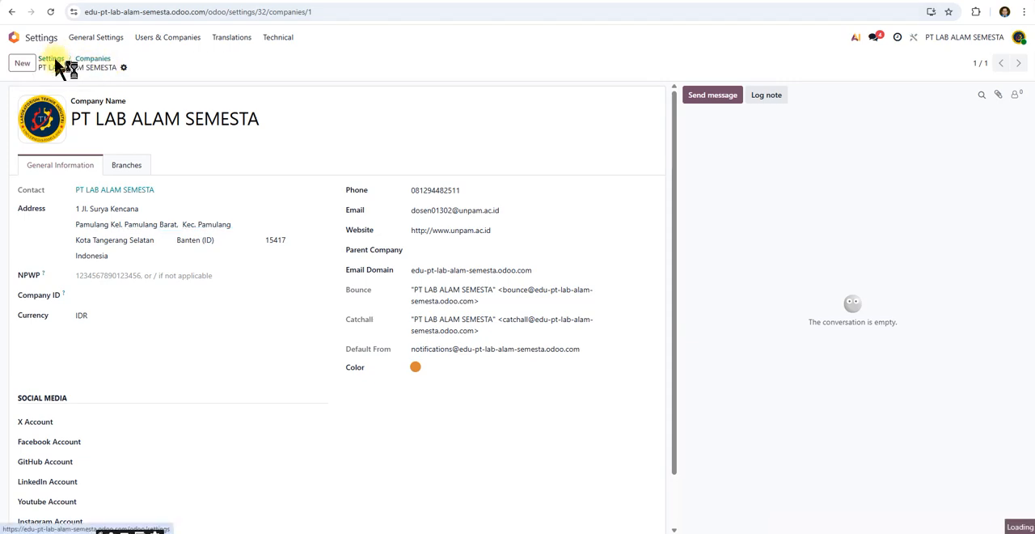
Open the company document layout for editing, examine its view architecture code and return to the settings.
{"action": "scroll", "coordinate": [202, 307], "scroll_direction": "down", "scroll_amount": 3}
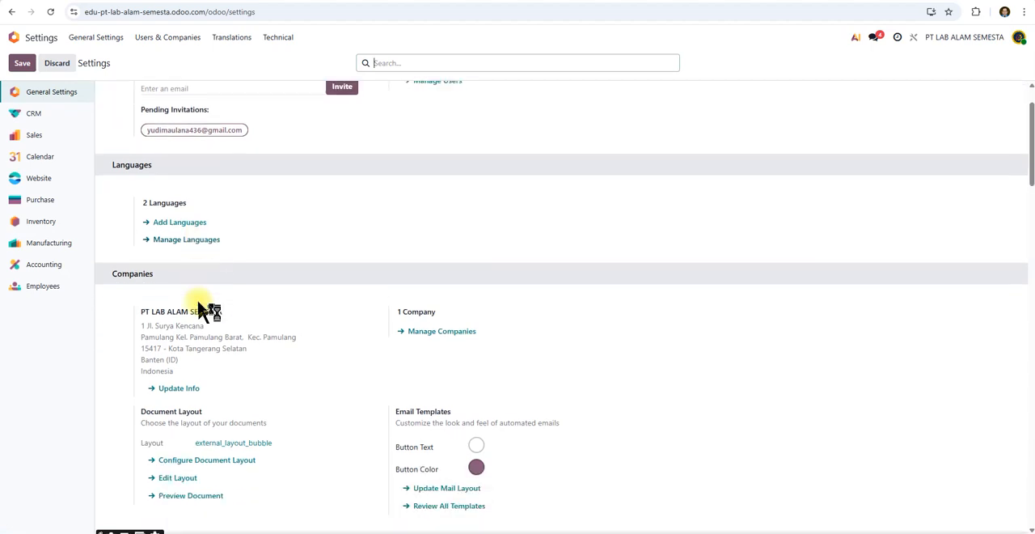
{"action": "scroll", "coordinate": [202, 308], "scroll_direction": "down", "scroll_amount": 2}
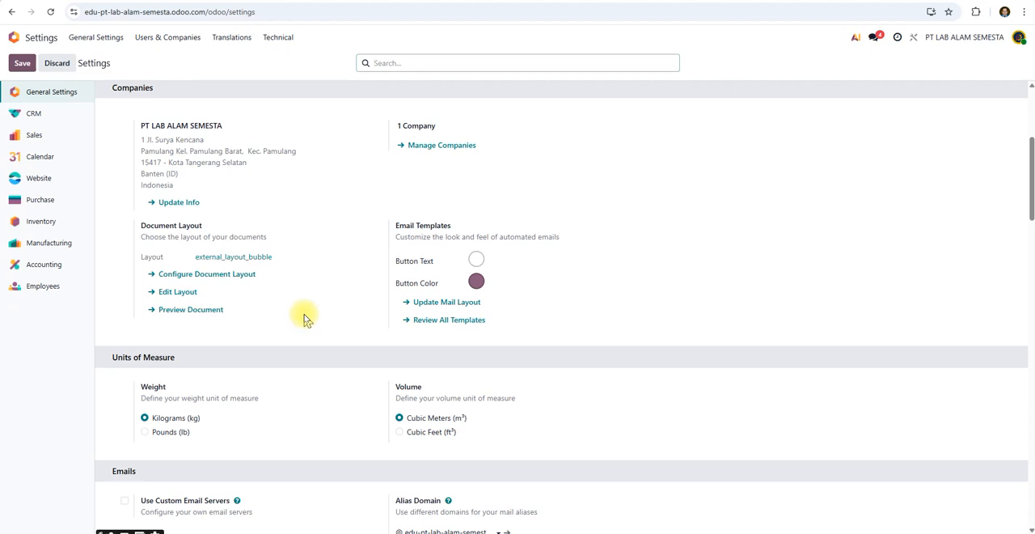
{"action": "left_click", "coordinate": [185, 296]}
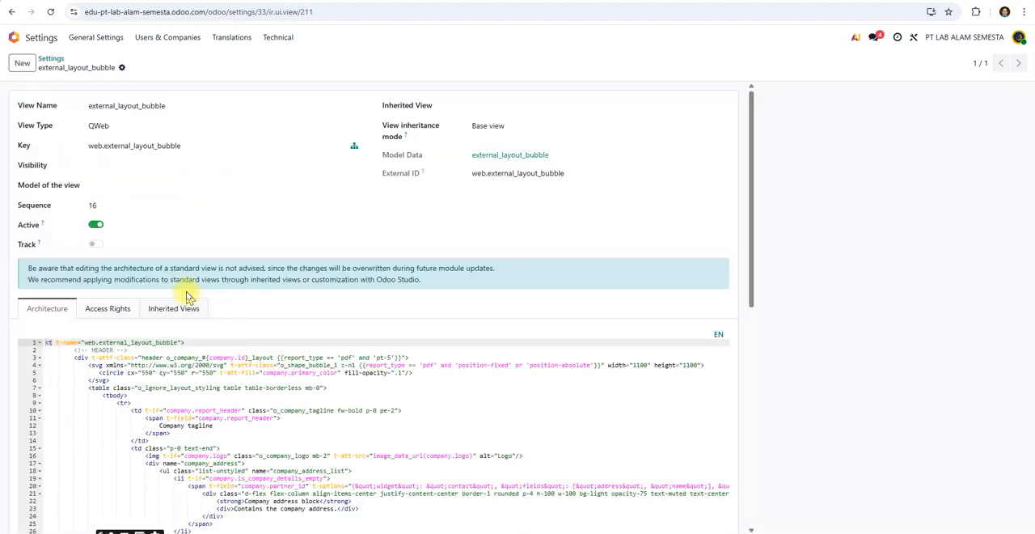
{"action": "scroll", "coordinate": [185, 296], "scroll_direction": "down", "scroll_amount": 1}
{"action": "scroll", "coordinate": [188, 298], "scroll_direction": "down", "scroll_amount": 5}
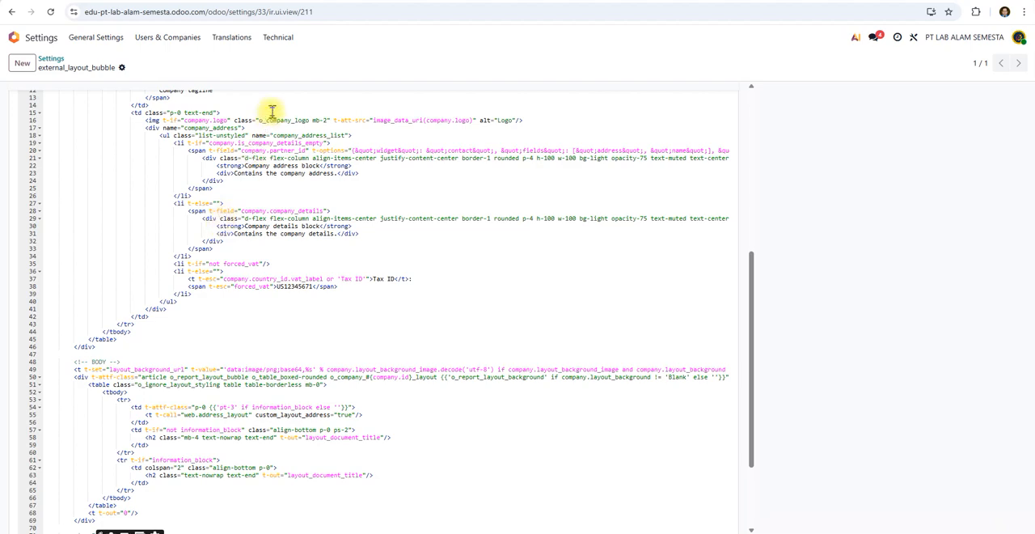
{"action": "scroll", "coordinate": [272, 113], "scroll_direction": "up", "scroll_amount": 5}
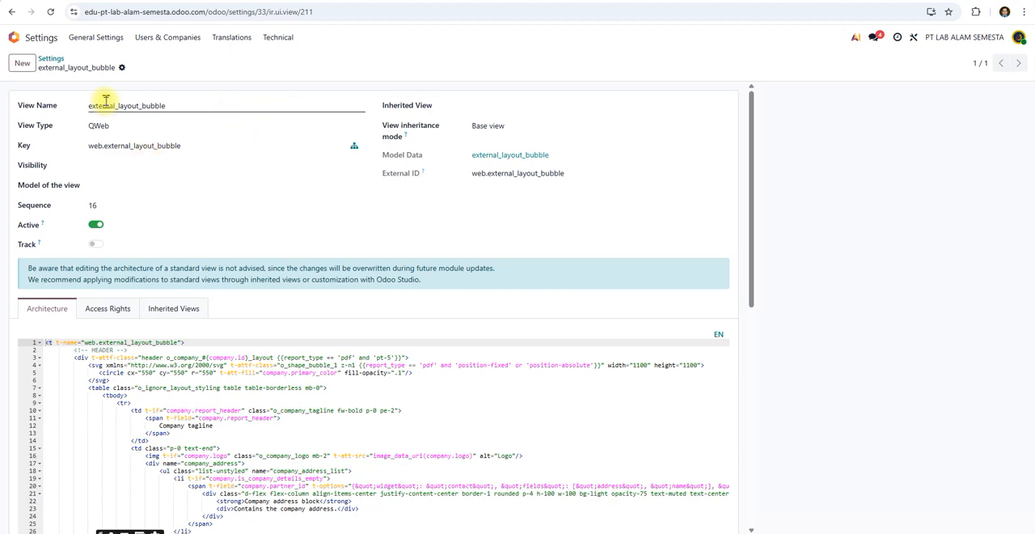
{"action": "left_click", "coordinate": [50, 60]}
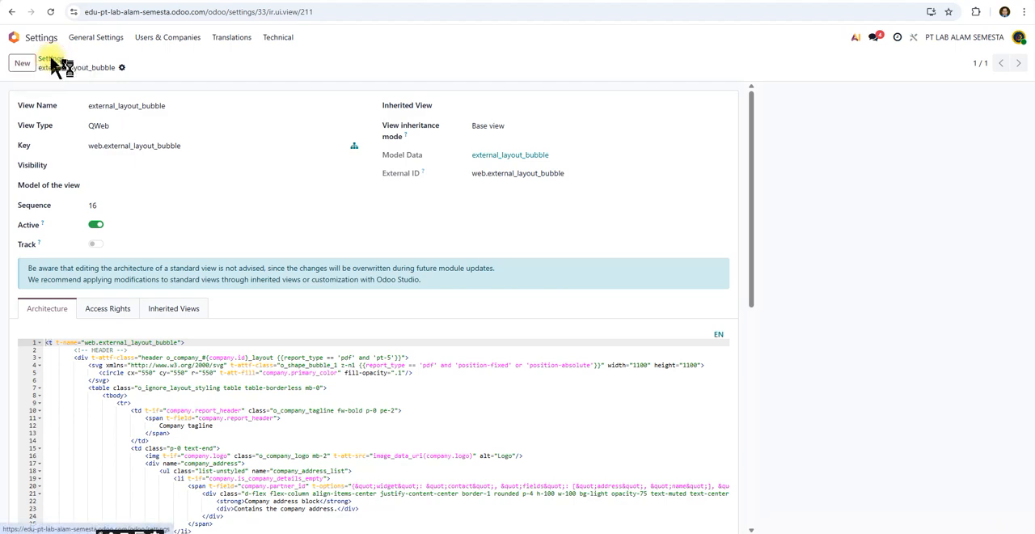
Preview the company document layout as a PDF report and go back to the general settings.
{"action": "scroll", "coordinate": [185, 217], "scroll_direction": "down", "scroll_amount": 4}
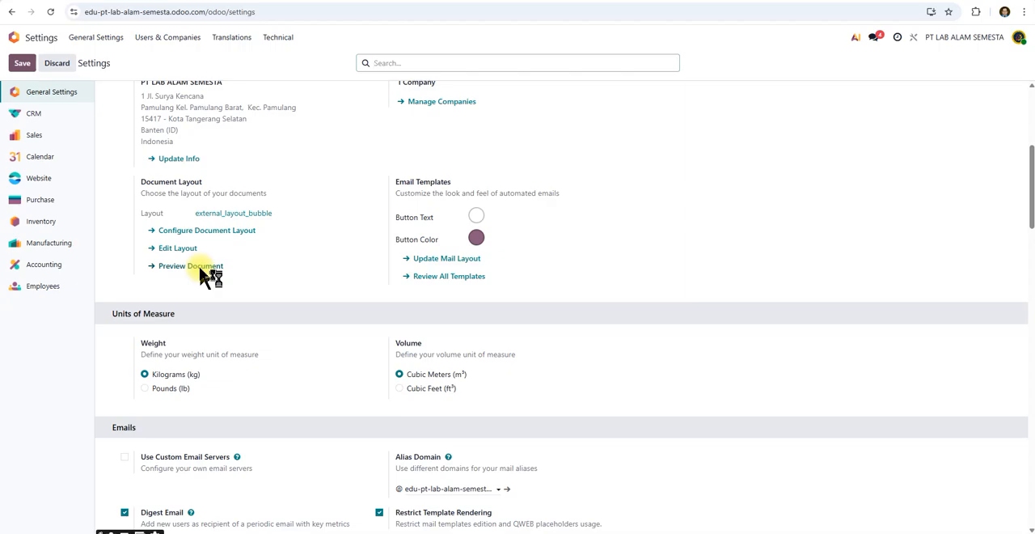
{"action": "left_click", "coordinate": [201, 271]}
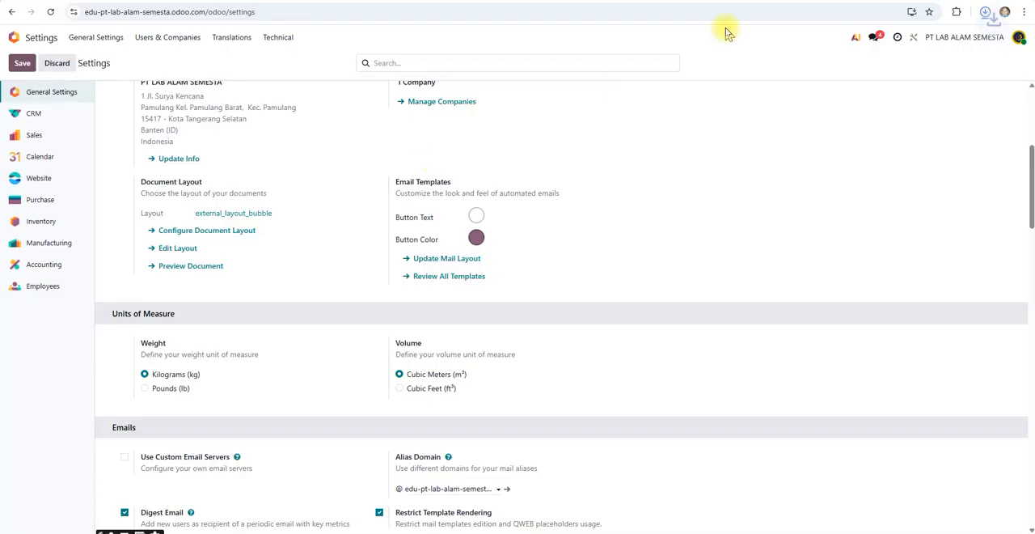
{"action": "left_click", "coordinate": [882, 44]}
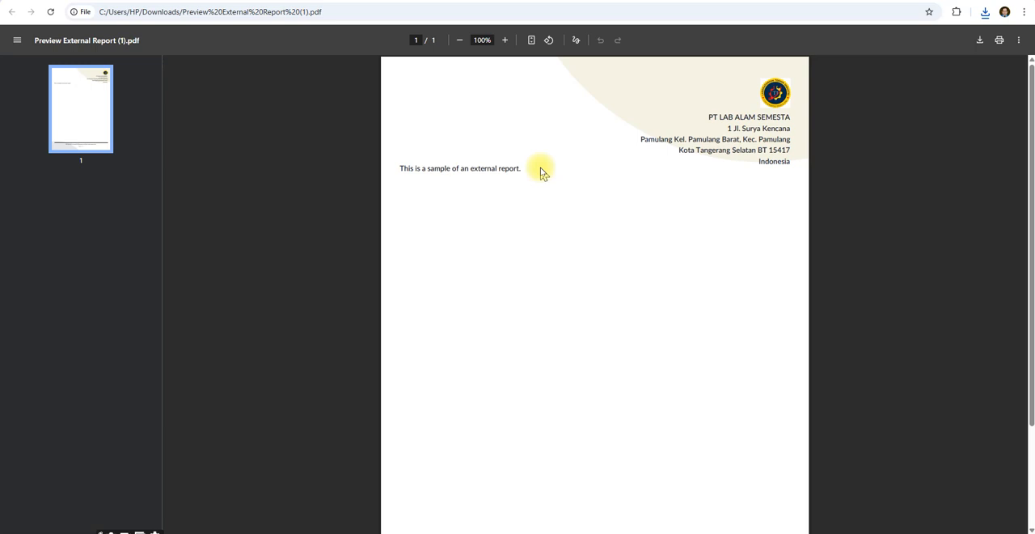
{"action": "left_click", "coordinate": [396, 0]}
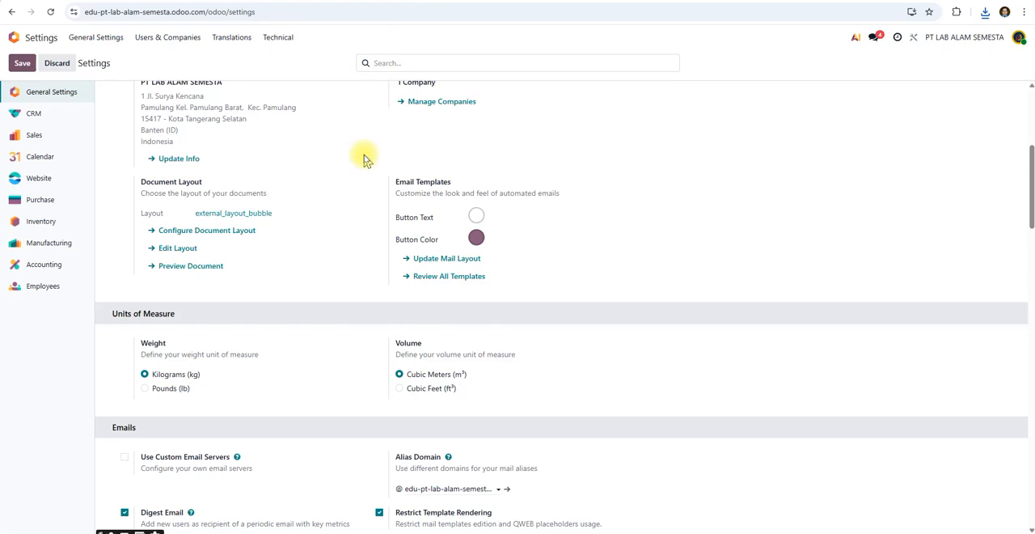
Review the full list of email templates from the company settings and return to the settings.
{"action": "scroll", "coordinate": [364, 158], "scroll_direction": "down", "scroll_amount": 3}
{"action": "scroll", "coordinate": [364, 155], "scroll_direction": "up", "scroll_amount": 3}
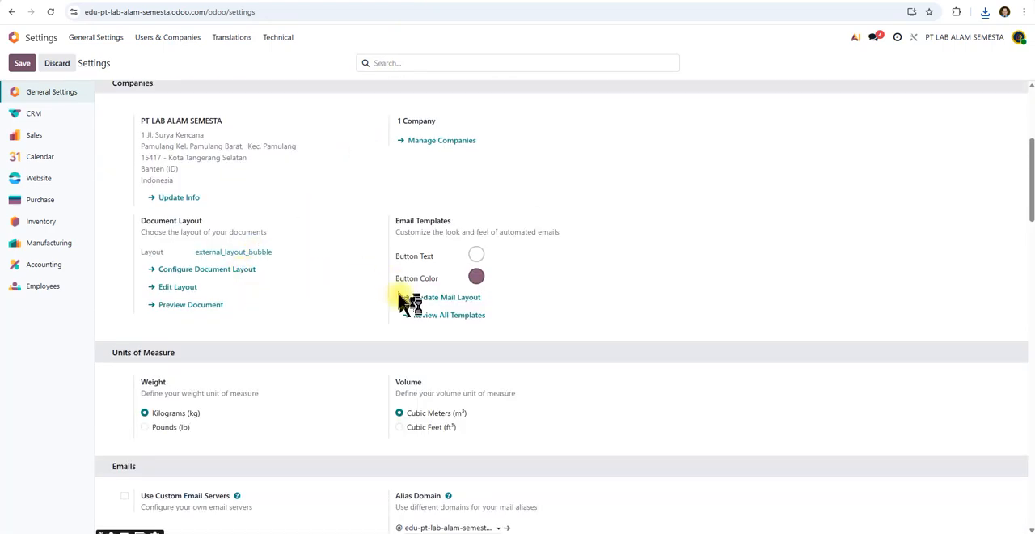
{"action": "scroll", "coordinate": [430, 327], "scroll_direction": "down", "scroll_amount": 1}
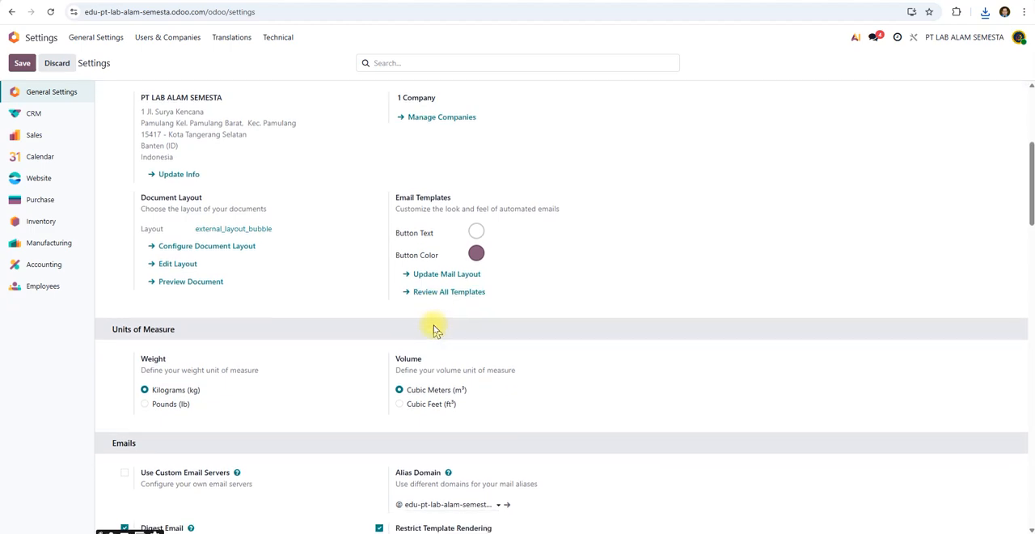
{"action": "left_click", "coordinate": [431, 292]}
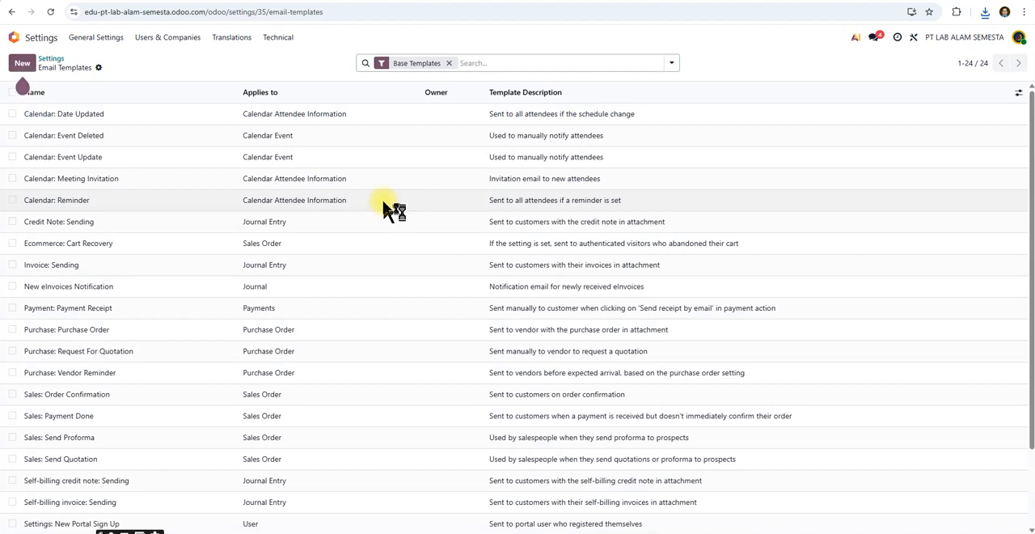
{"action": "scroll", "coordinate": [382, 198], "scroll_direction": "down", "scroll_amount": 2}
{"action": "scroll", "coordinate": [382, 198], "scroll_direction": "up", "scroll_amount": 2}
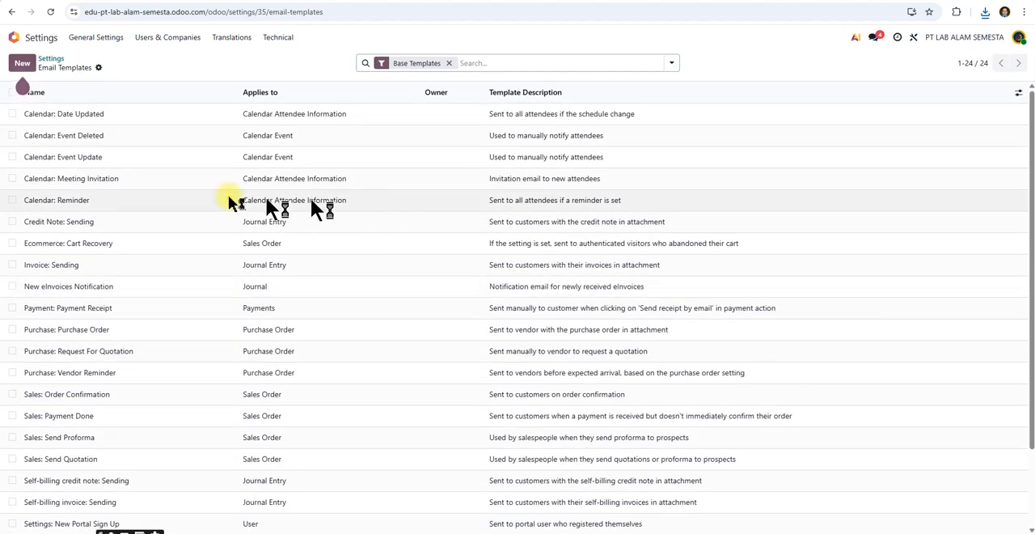
{"action": "left_click", "coordinate": [51, 60]}
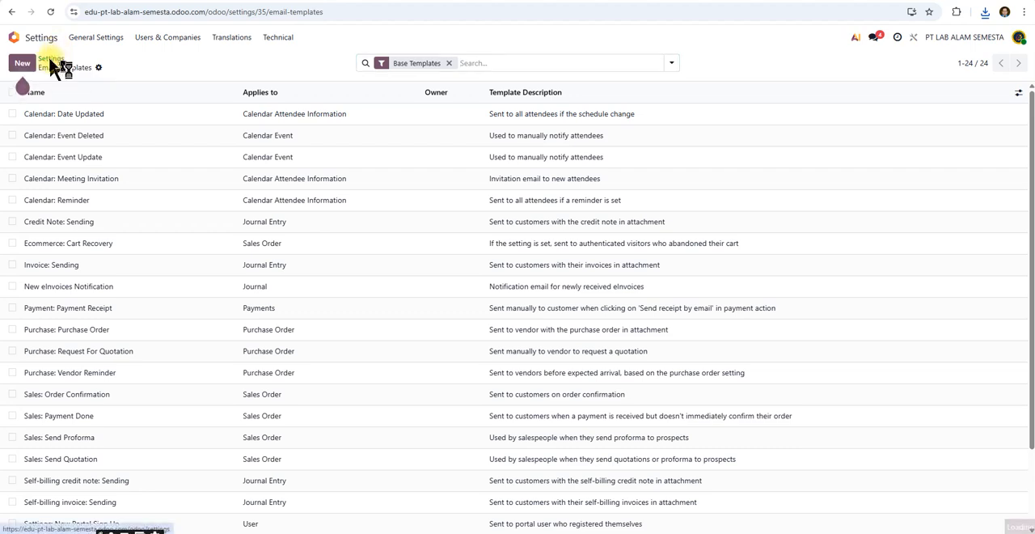
Look through the remaining general settings, including mobile, integrations, performance and developer tools, and return to the company section.
{"action": "scroll", "coordinate": [224, 324], "scroll_direction": "down", "scroll_amount": 6}
{"action": "scroll", "coordinate": [224, 327], "scroll_direction": "down", "scroll_amount": 5}
{"action": "scroll", "coordinate": [224, 328], "scroll_direction": "down", "scroll_amount": 7}
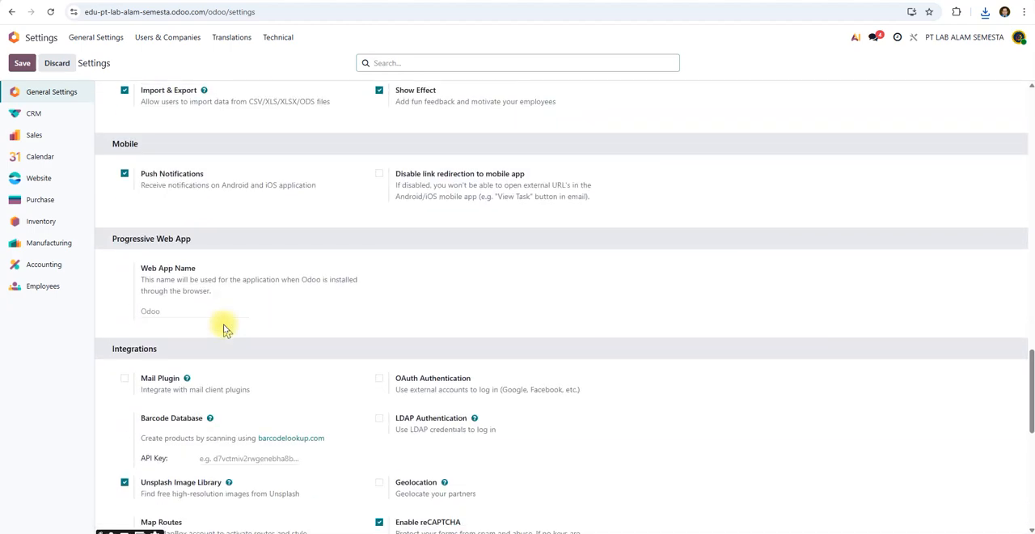
{"action": "scroll", "coordinate": [224, 327], "scroll_direction": "down", "scroll_amount": 4}
{"action": "scroll", "coordinate": [224, 328], "scroll_direction": "down", "scroll_amount": 3}
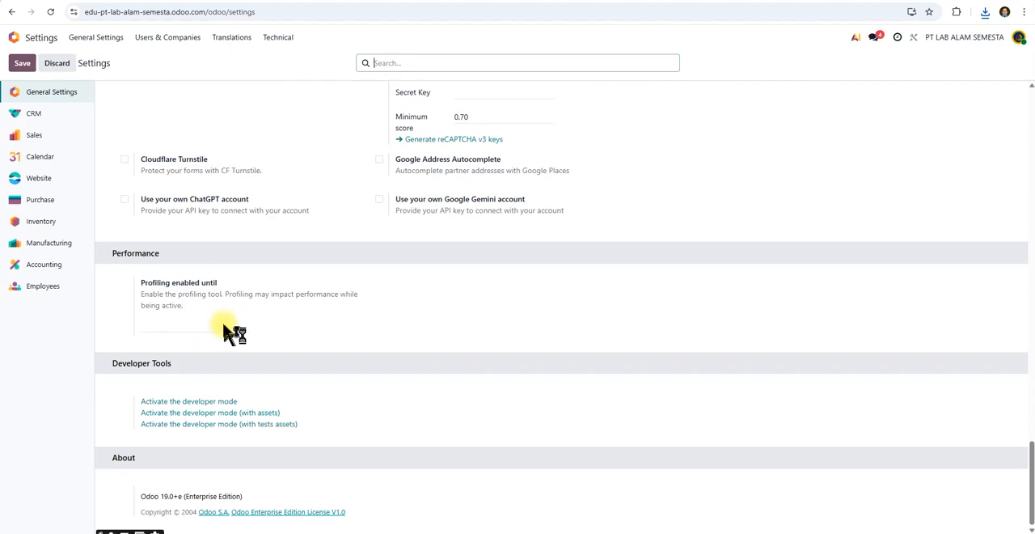
{"action": "scroll", "coordinate": [224, 328], "scroll_direction": "up", "scroll_amount": 7}
{"action": "scroll", "coordinate": [224, 332], "scroll_direction": "up", "scroll_amount": 10}
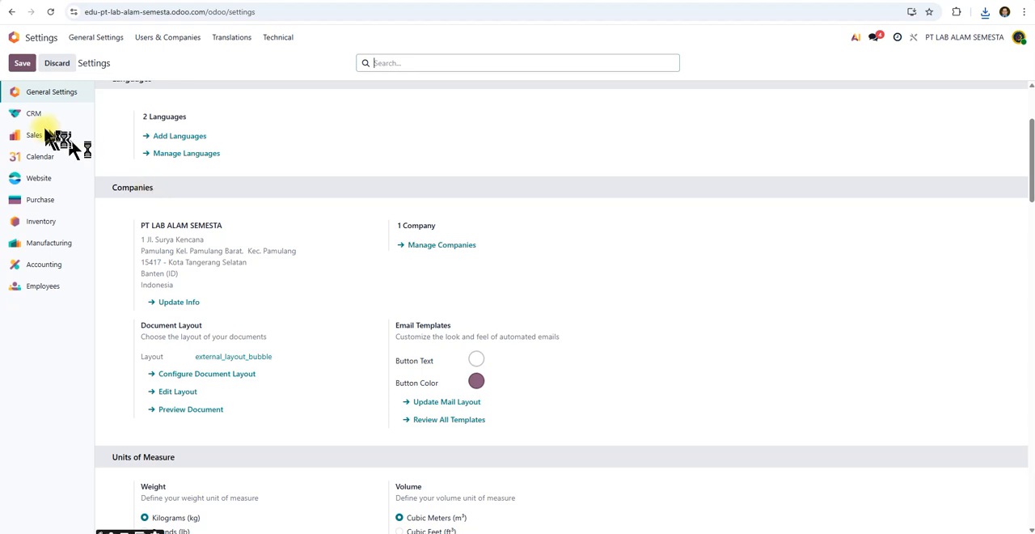
Open the CRM settings, examine the manufacturing workflow diagram in the Word document and return to review the lead options.
{"action": "left_click", "coordinate": [35, 114]}
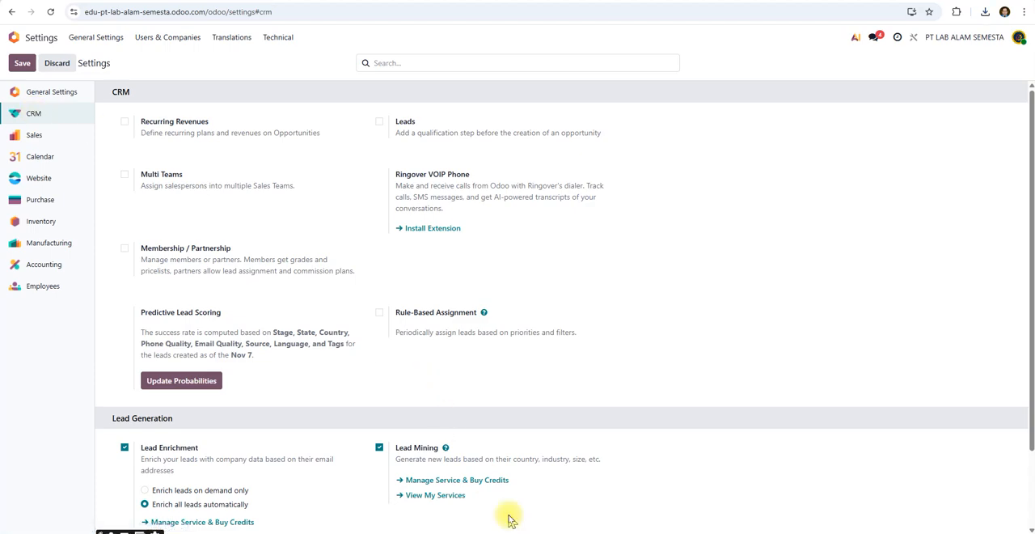
{"action": "mouse_move", "coordinate": [670, 533]}
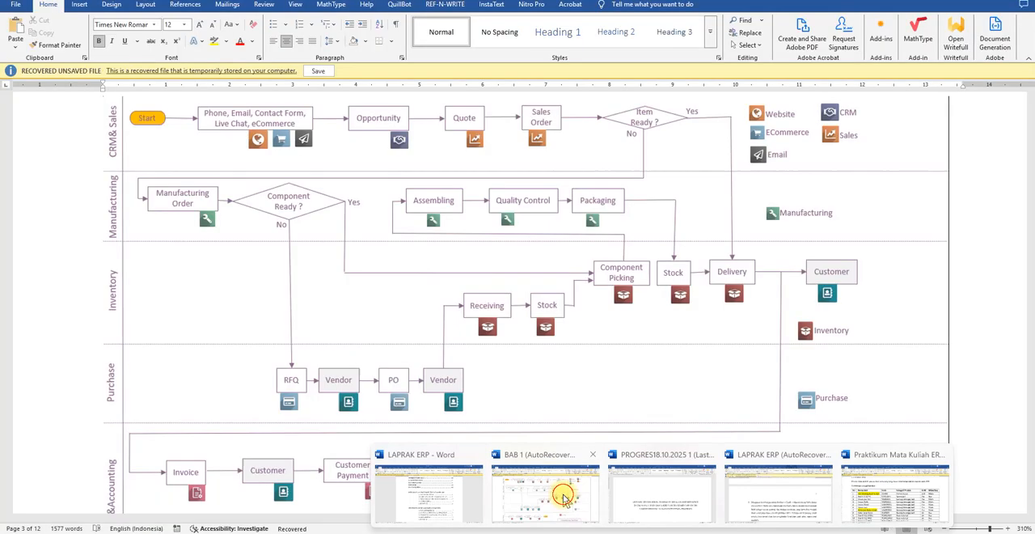
{"action": "left_click", "coordinate": [570, 493]}
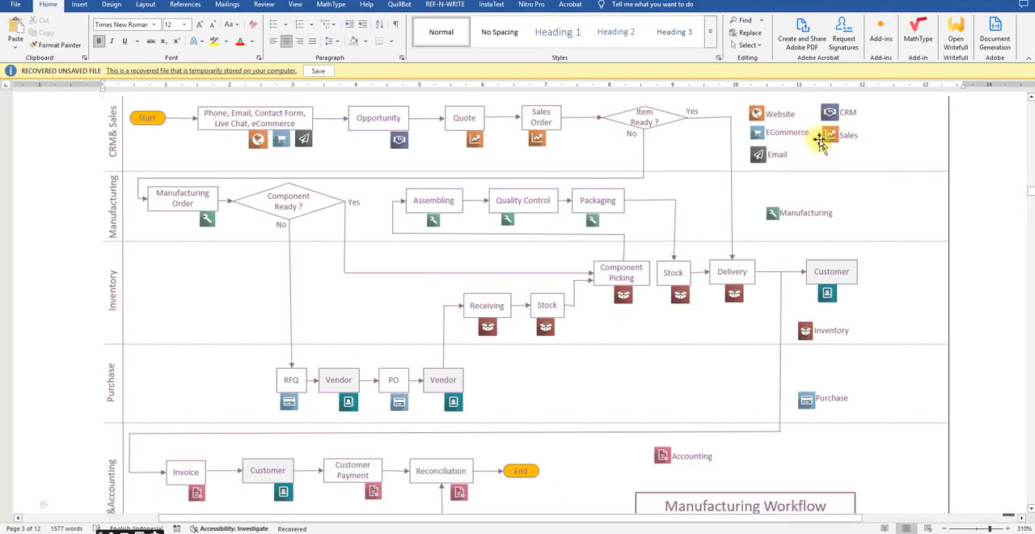
{"action": "scroll", "coordinate": [820, 142], "scroll_direction": "up", "scroll_amount": 2}
{"action": "scroll", "coordinate": [820, 143], "scroll_direction": "down", "scroll_amount": 2}
{"action": "scroll", "coordinate": [821, 142], "scroll_direction": "up", "scroll_amount": 2}
{"action": "scroll", "coordinate": [820, 144], "scroll_direction": "right", "scroll_amount": 5}
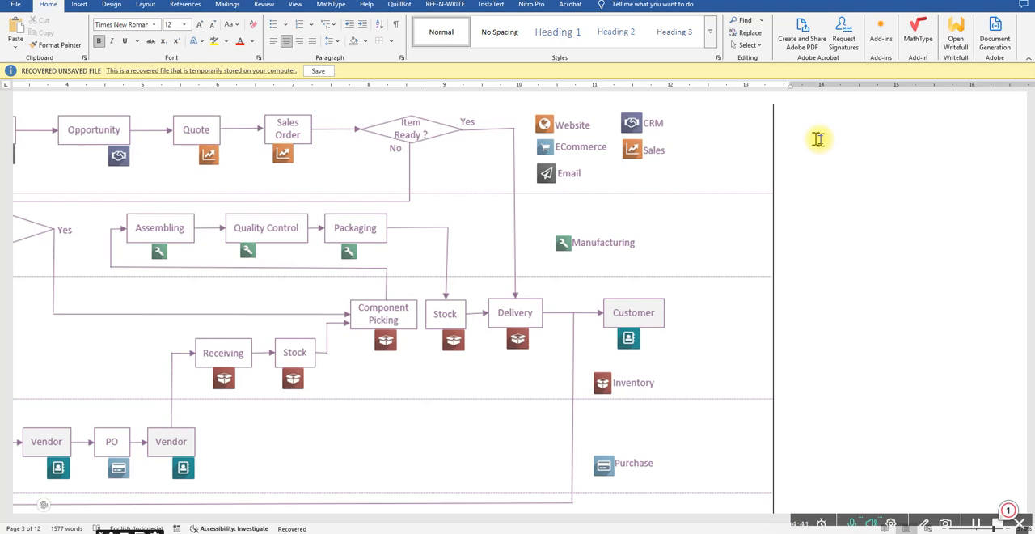
{"action": "scroll", "coordinate": [818, 139], "scroll_direction": "down", "scroll_amount": 4, "text": "ctrl"}
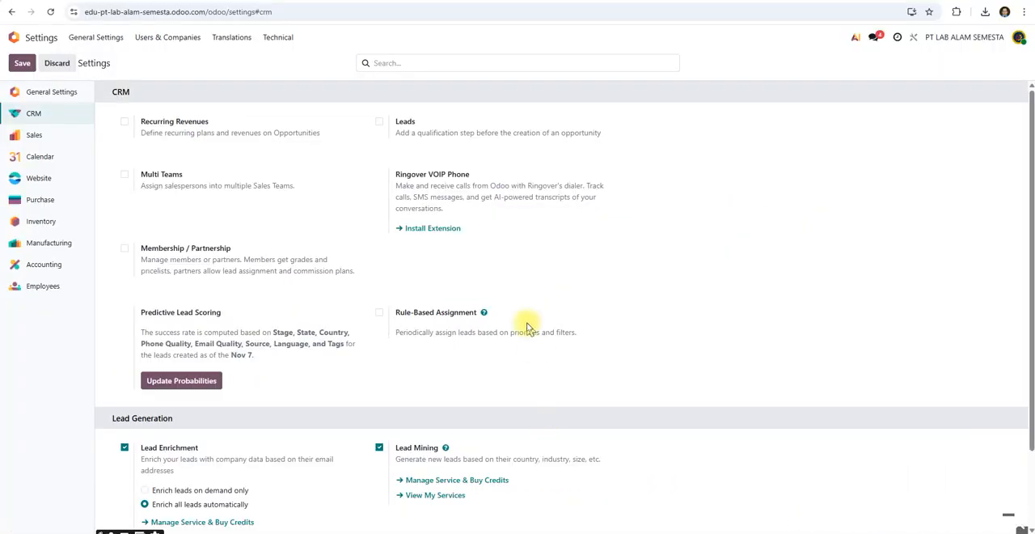
{"action": "scroll", "coordinate": [527, 328], "scroll_direction": "down", "scroll_amount": 2}
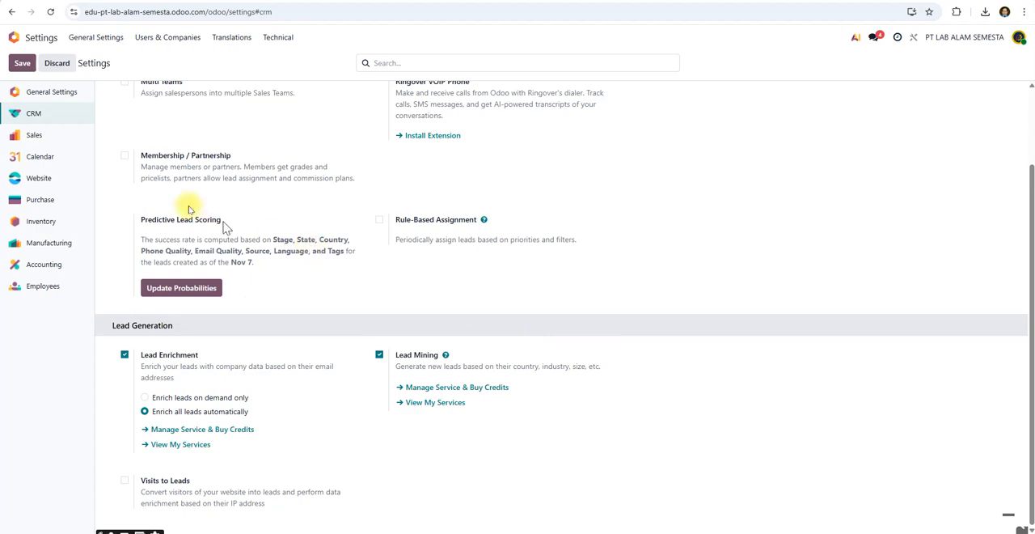
Review the Sales settings from product catalog to connectors, briefly enabling the product Variants option and disabling it again.
{"action": "left_click", "coordinate": [36, 137]}
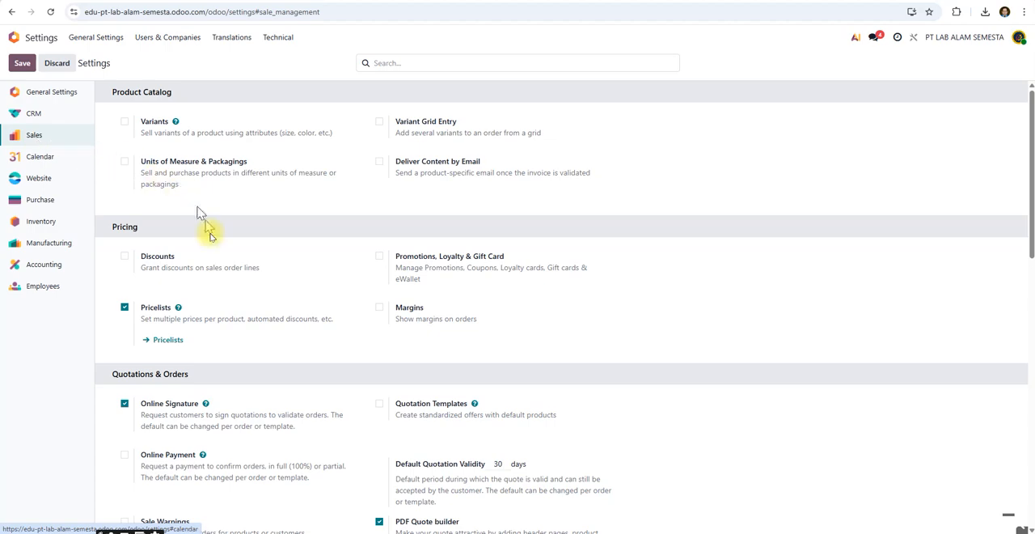
{"action": "left_click", "coordinate": [125, 120]}
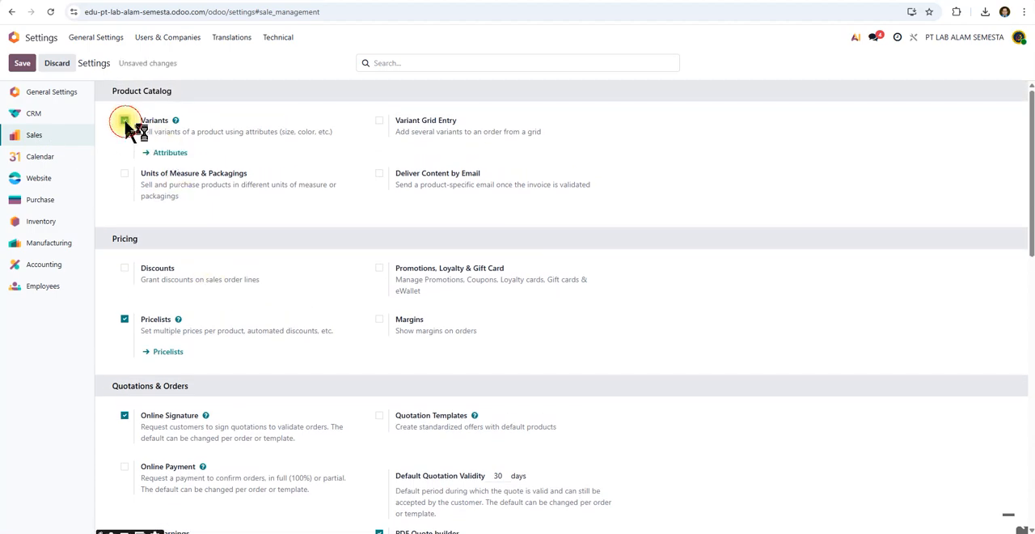
{"action": "left_click", "coordinate": [124, 121]}
{"action": "scroll", "coordinate": [243, 293], "scroll_direction": "down", "scroll_amount": 1}
{"action": "scroll", "coordinate": [243, 293], "scroll_direction": "down", "scroll_amount": 10}
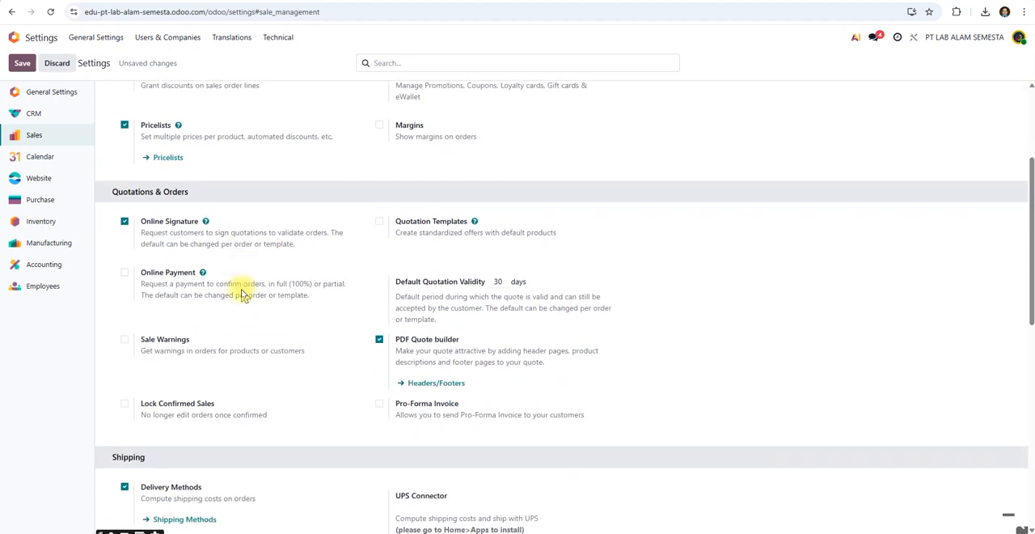
{"action": "scroll", "coordinate": [243, 293], "scroll_direction": "down", "scroll_amount": 4}
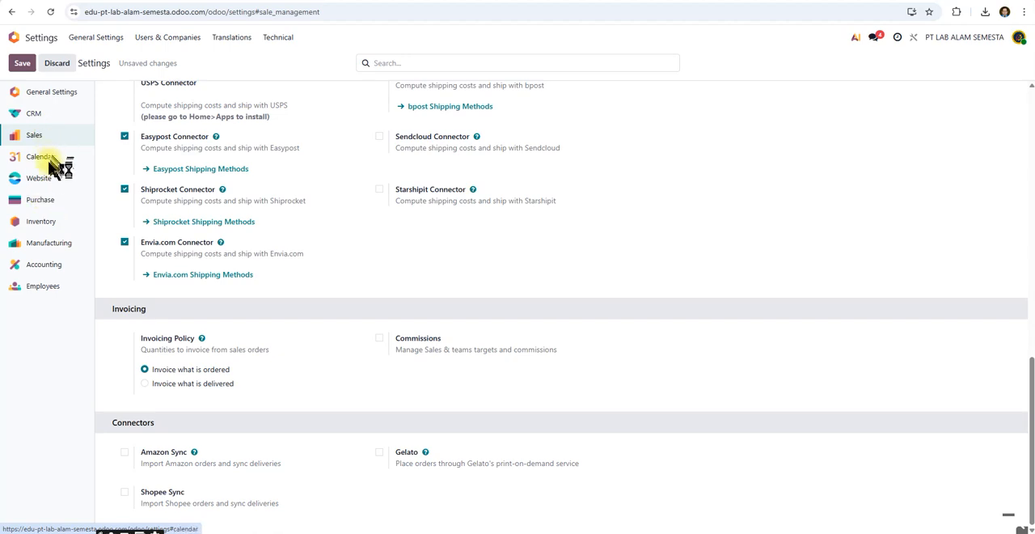
Review the Purchase settings, briefly enabling Purchase Order Approval to view its minimum amount and disabling it again.
{"action": "left_click", "coordinate": [41, 200]}
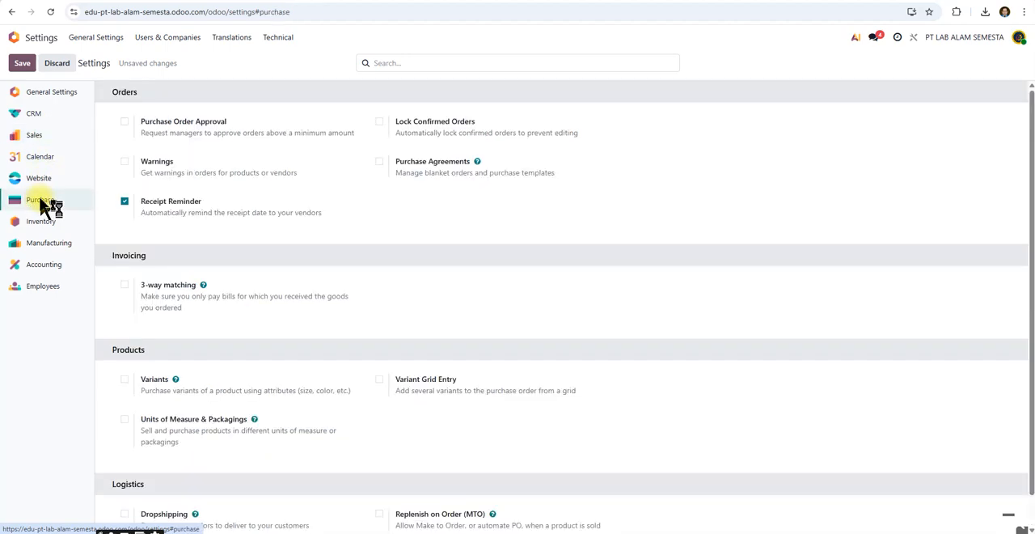
{"action": "left_click", "coordinate": [125, 123]}
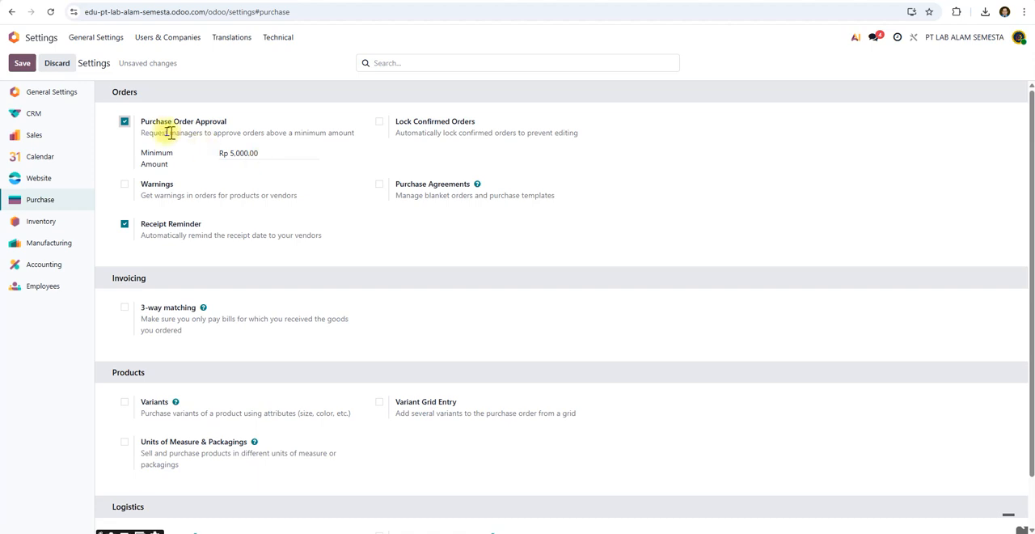
{"action": "left_click", "coordinate": [126, 124]}
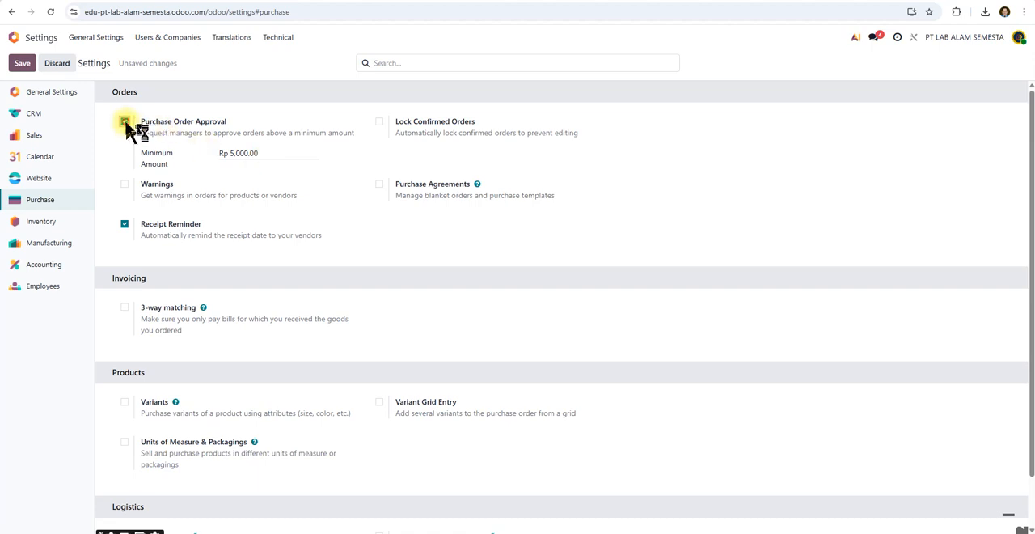
{"action": "scroll", "coordinate": [197, 195], "scroll_direction": "down", "scroll_amount": 1}
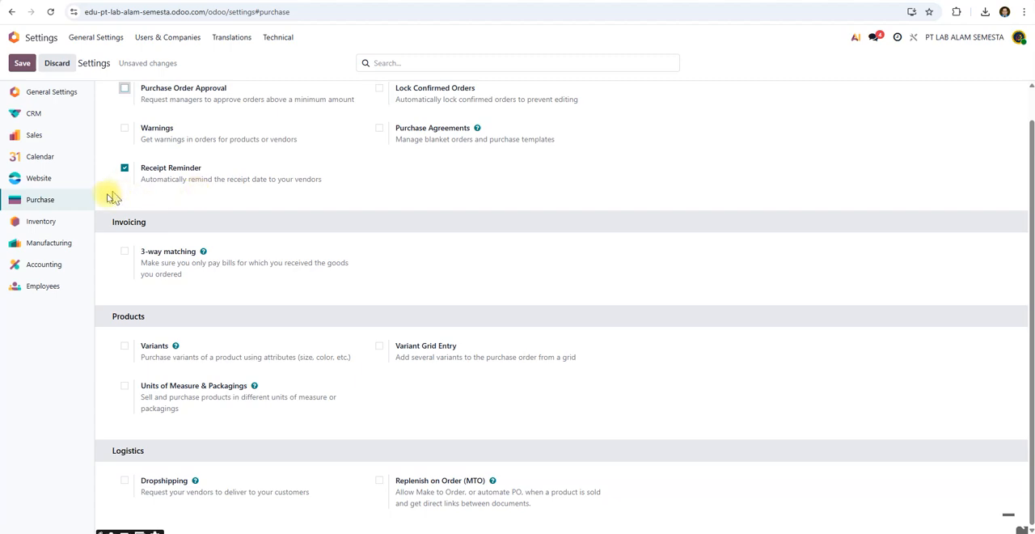
Look through the Inventory settings, covering operations, barcode, shipping, products, traceability, valuation and warehouse options.
{"action": "left_click", "coordinate": [57, 220]}
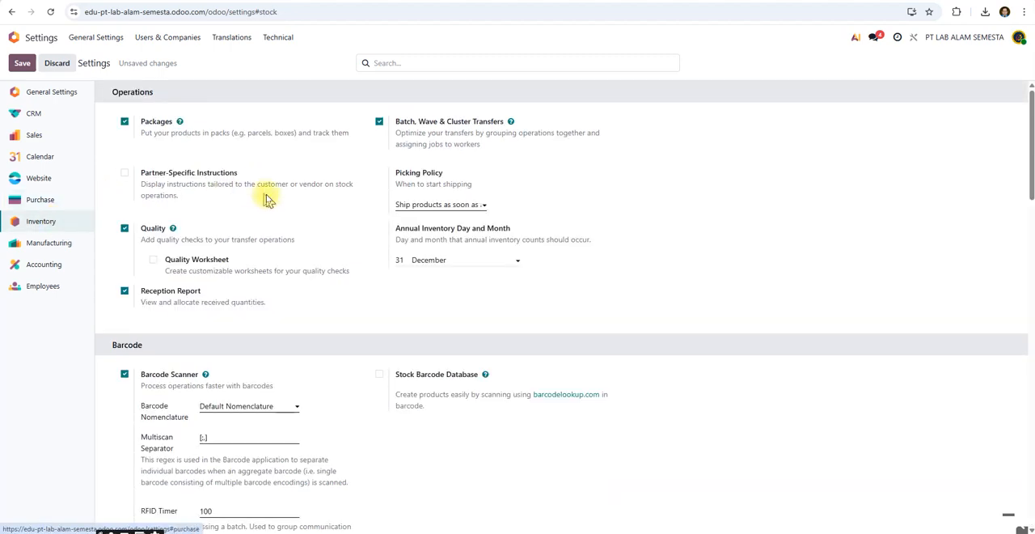
{"action": "scroll", "coordinate": [267, 198], "scroll_direction": "down", "scroll_amount": 5}
{"action": "scroll", "coordinate": [267, 198], "scroll_direction": "down", "scroll_amount": 11}
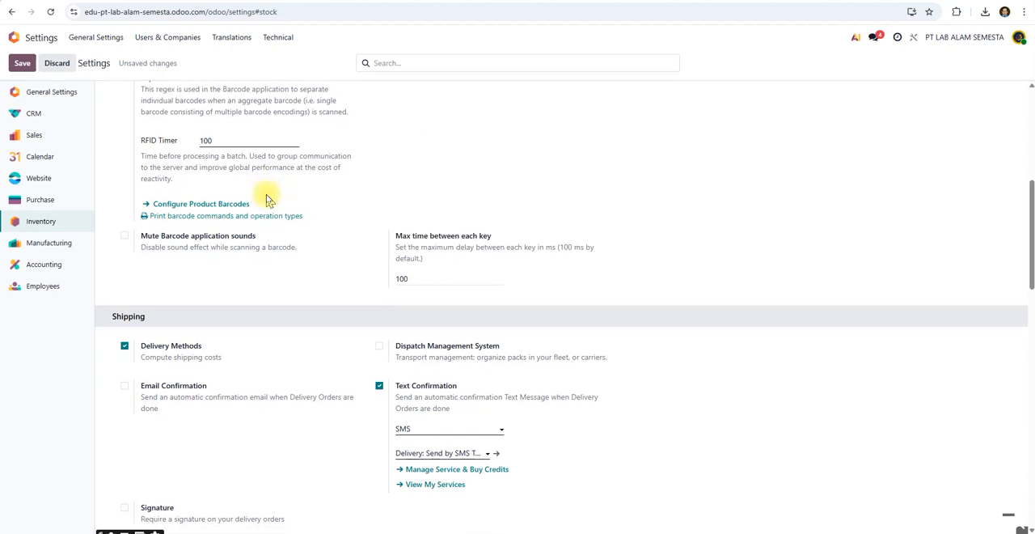
{"action": "scroll", "coordinate": [267, 198], "scroll_direction": "down", "scroll_amount": 9}
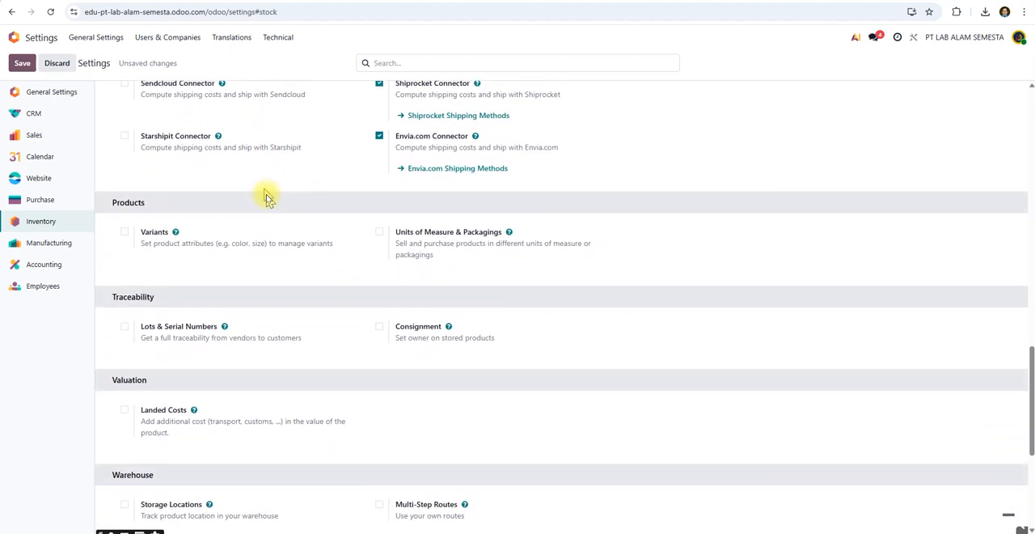
Open the Manufacturing settings, view the printable barcode commands PDF for work orders and return to the settings.
{"action": "left_click", "coordinate": [61, 251]}
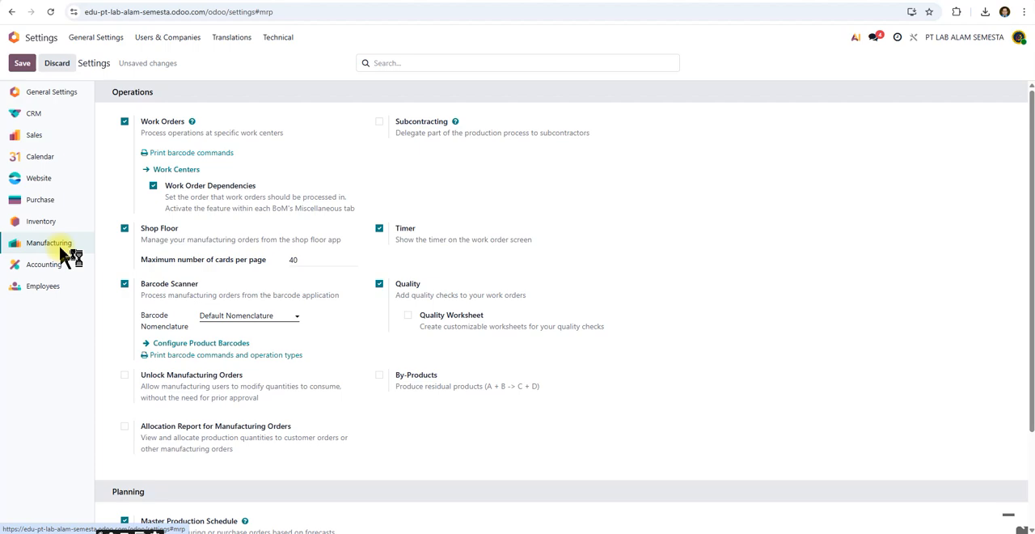
{"action": "left_click", "coordinate": [45, 266]}
{"action": "left_click", "coordinate": [44, 245]}
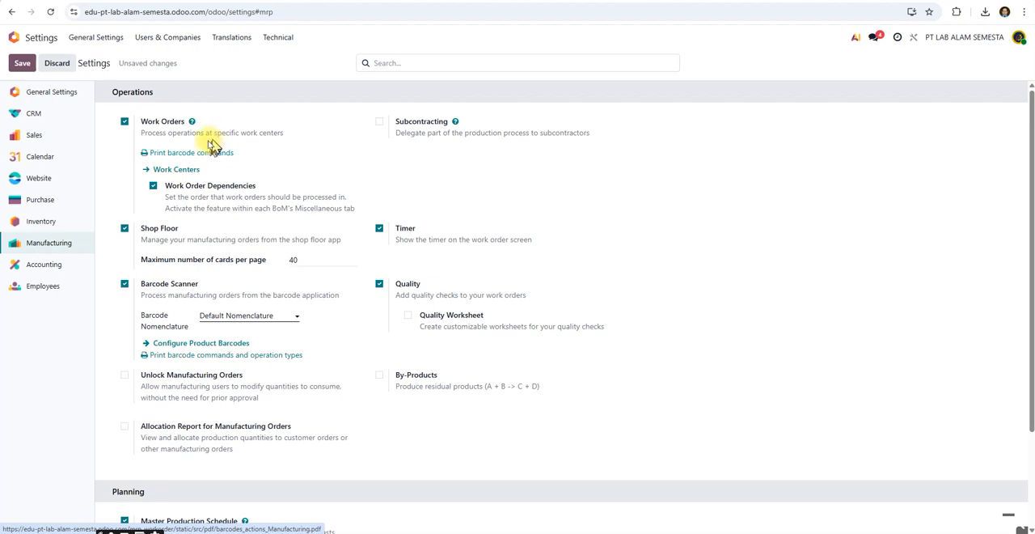
{"action": "mouse_move", "coordinate": [174, 159]}
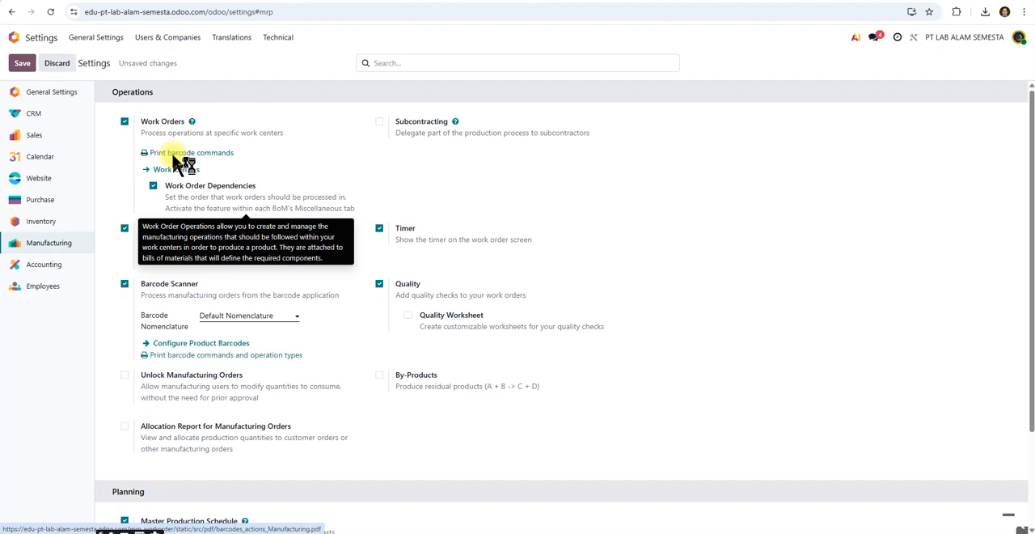
{"action": "left_click", "coordinate": [173, 154]}
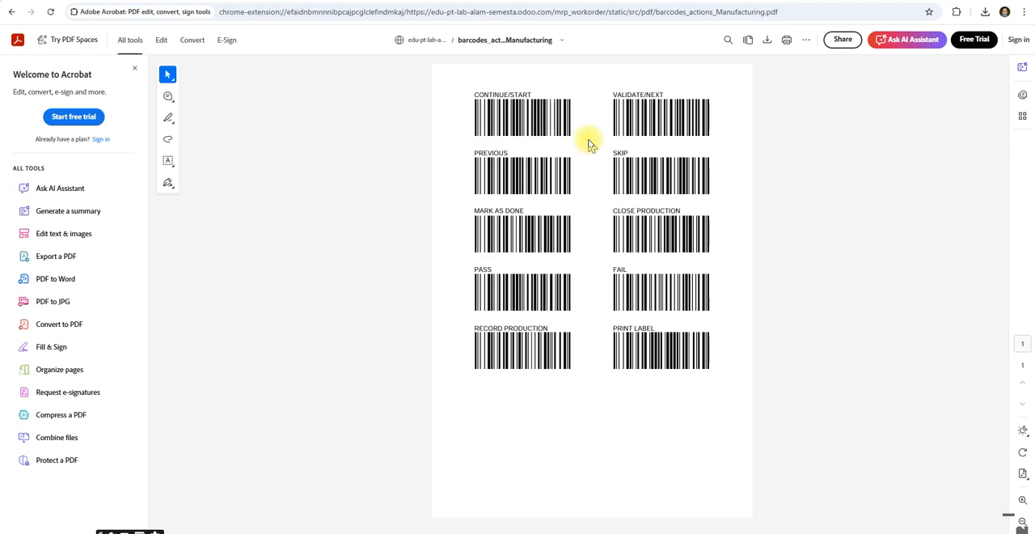
{"action": "left_click", "coordinate": [396, 1]}
Examine the remaining Manufacturing options, including Shop Floor, Barcode Scanner, Quality and the Master Production Schedule.
{"action": "scroll", "coordinate": [220, 204], "scroll_direction": "down", "scroll_amount": 2}
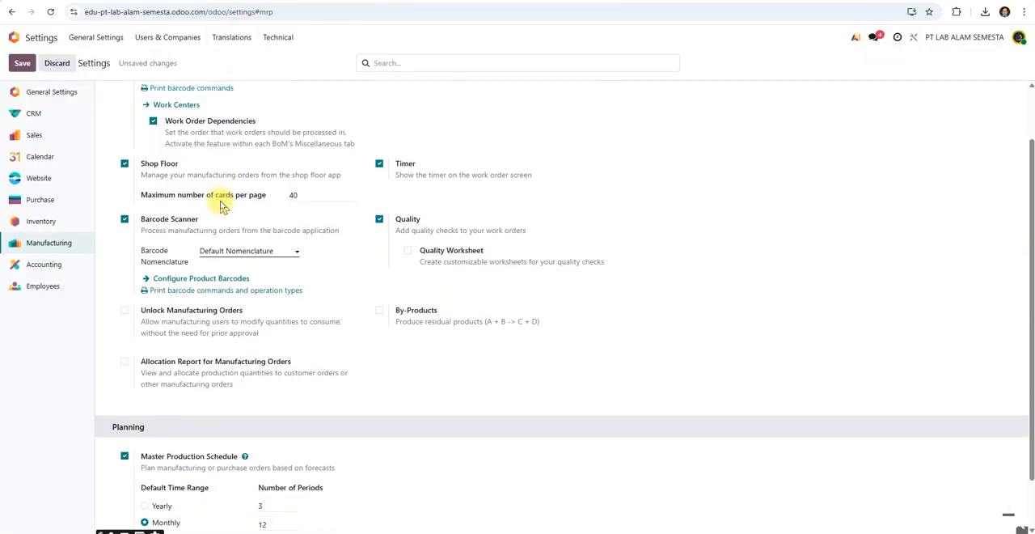
{"action": "scroll", "coordinate": [220, 204], "scroll_direction": "down", "scroll_amount": 1}
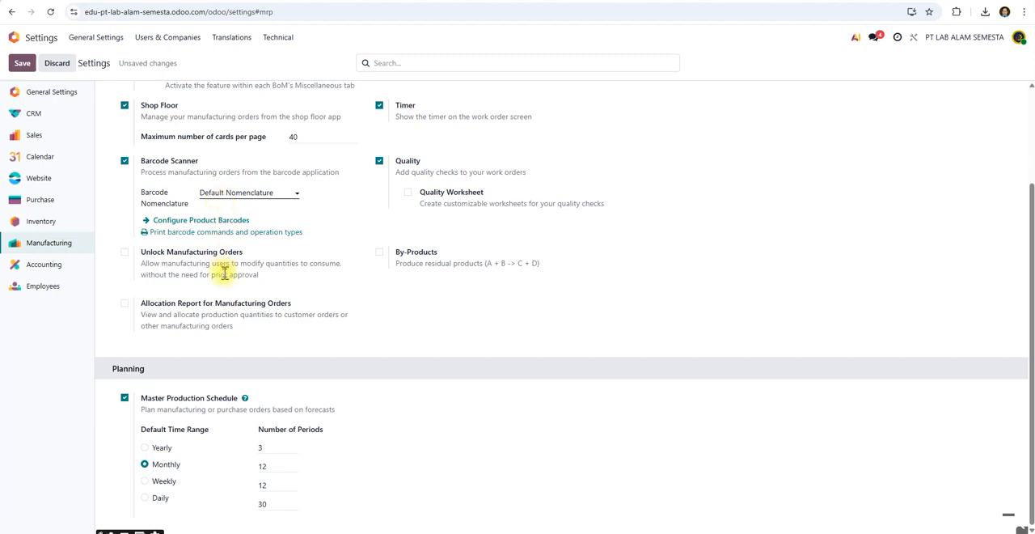
{"action": "scroll", "coordinate": [225, 273], "scroll_direction": "up", "scroll_amount": 1}
{"action": "scroll", "coordinate": [225, 273], "scroll_direction": "down", "scroll_amount": 1}
{"action": "scroll", "coordinate": [225, 273], "scroll_direction": "up", "scroll_amount": 2}
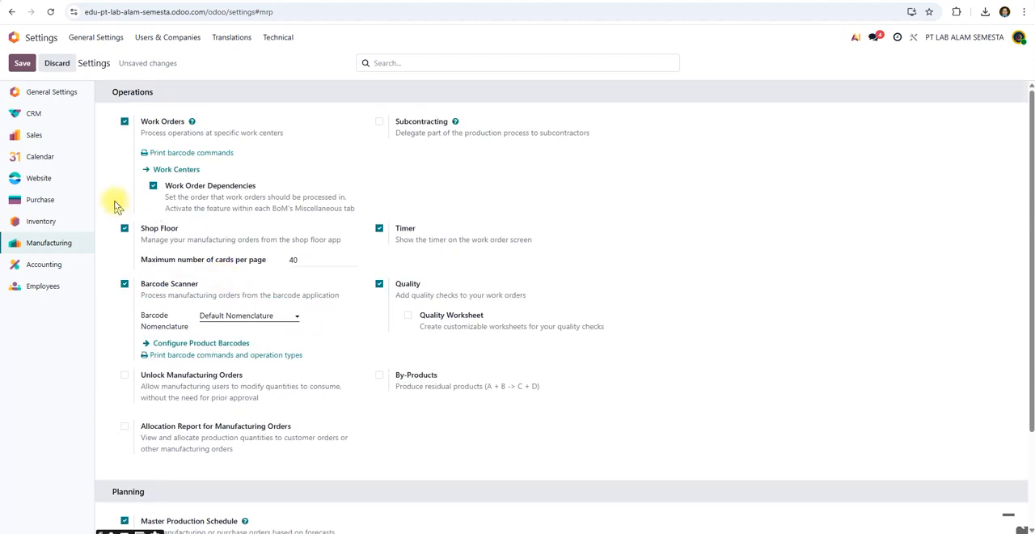
Leave the settings, saving the pending changes, and open the Inventory app.
{"action": "left_click", "coordinate": [13, 38]}
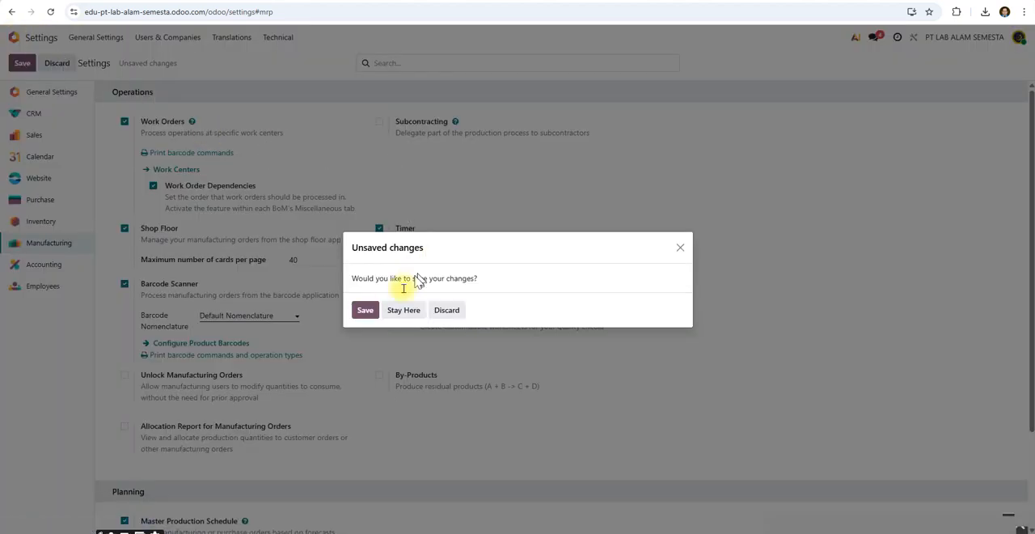
{"action": "left_click", "coordinate": [368, 312]}
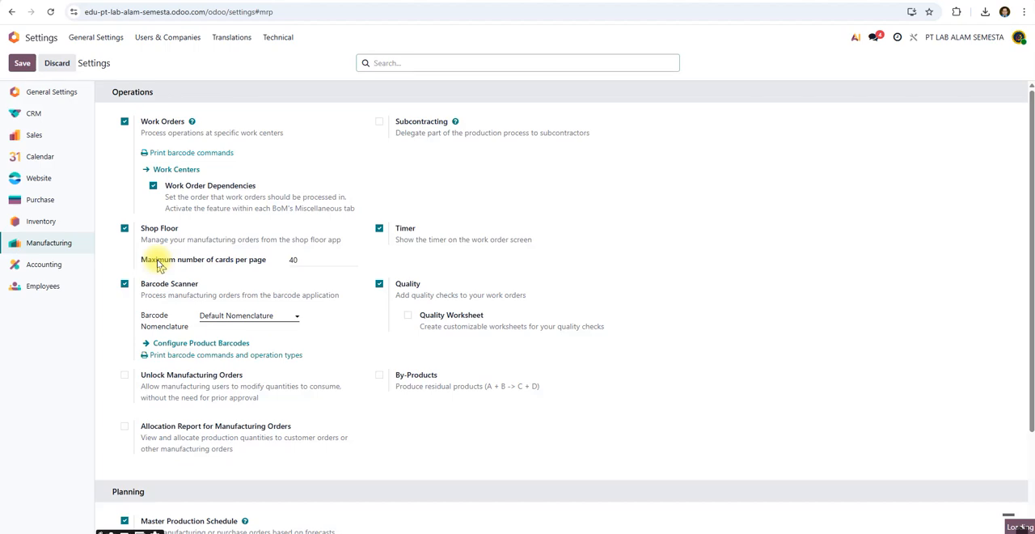
{"action": "left_click", "coordinate": [6, 39]}
{"action": "left_click", "coordinate": [555, 179]}
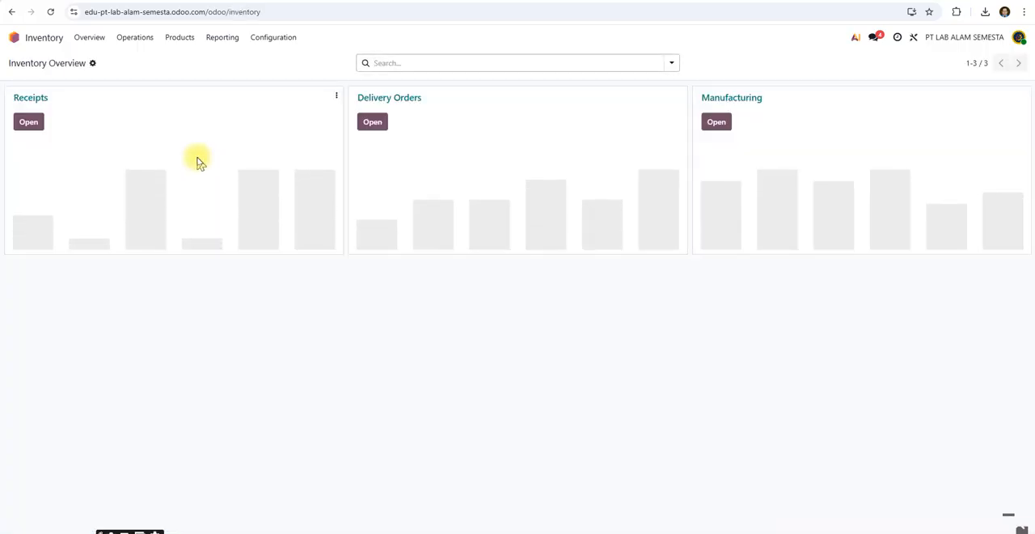
Open the BODY product from the inventory product list and examine its details.
{"action": "left_click", "coordinate": [179, 37]}
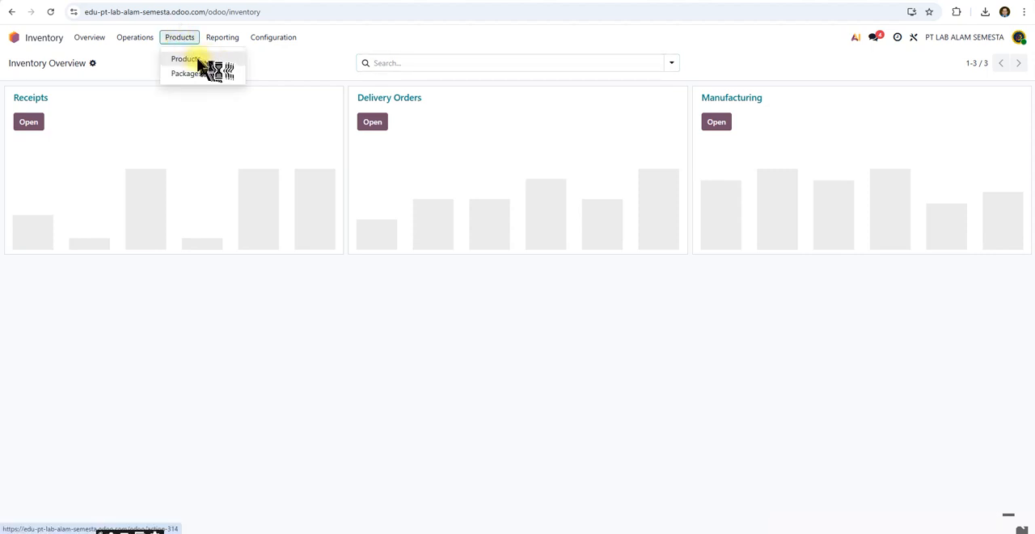
{"action": "left_click", "coordinate": [195, 61]}
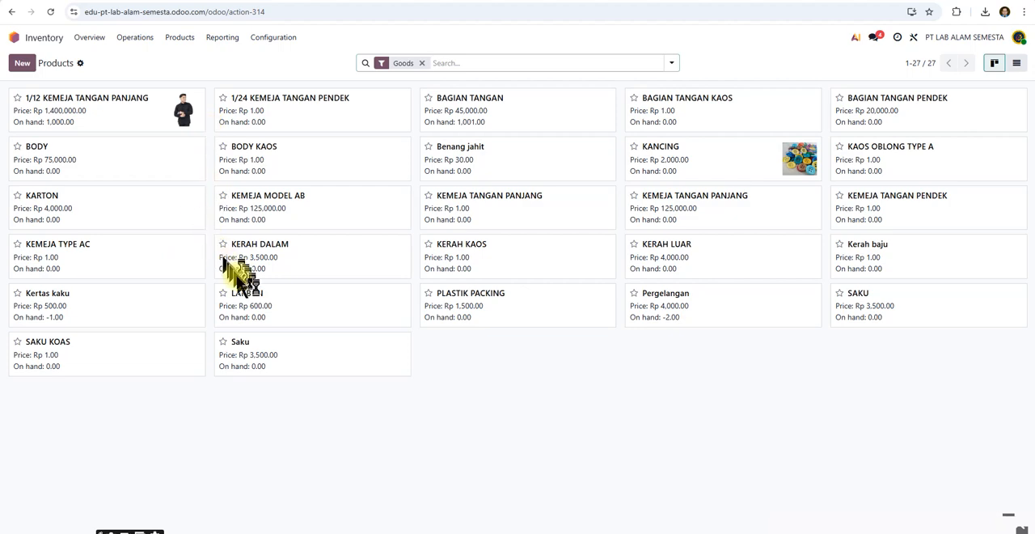
{"action": "left_click", "coordinate": [119, 165]}
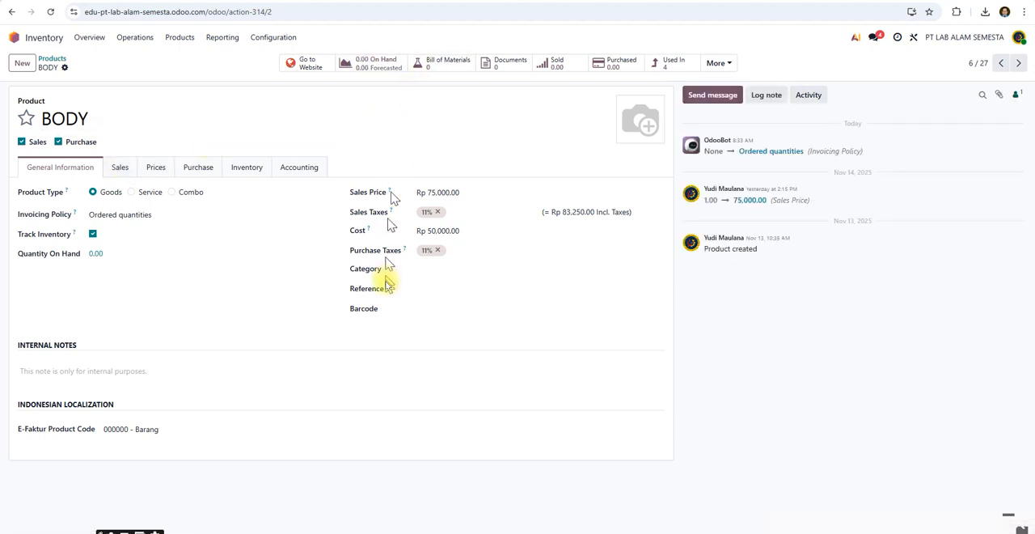
{"action": "left_click", "coordinate": [443, 65]}
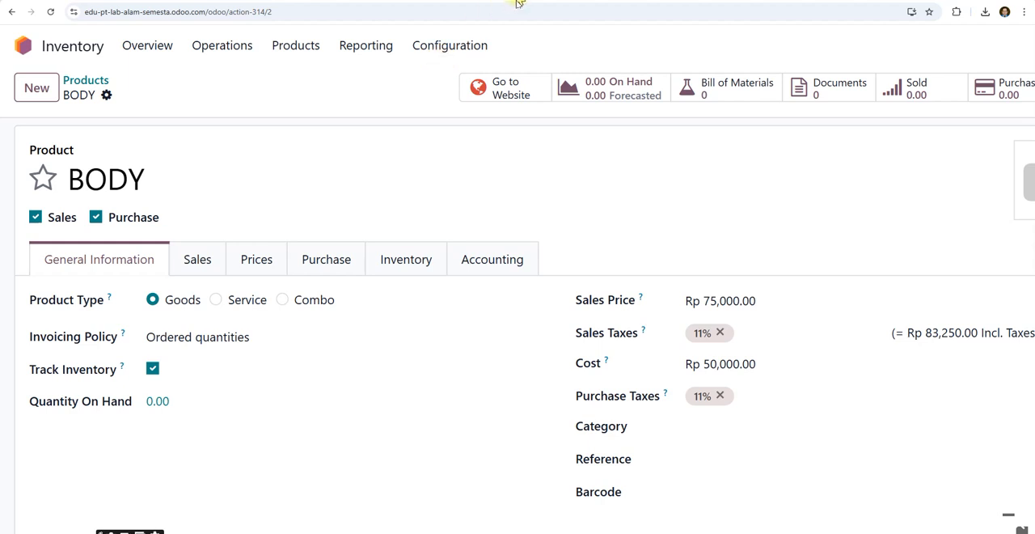
Search Google for POLA KAOS in a separate browser tab.
{"action": "left_click", "coordinate": [543, 1]}
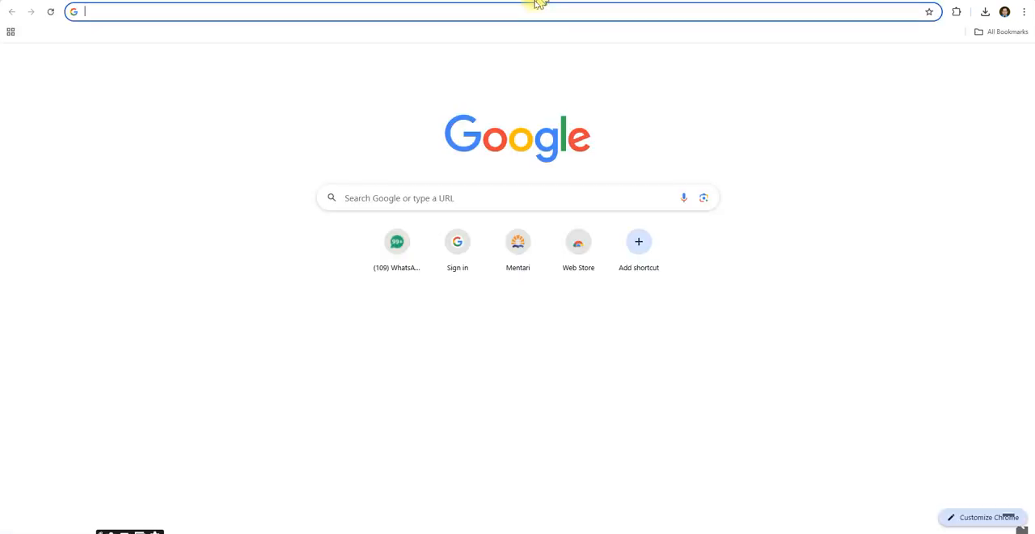
{"action": "type", "text": "POLA BAJU"}
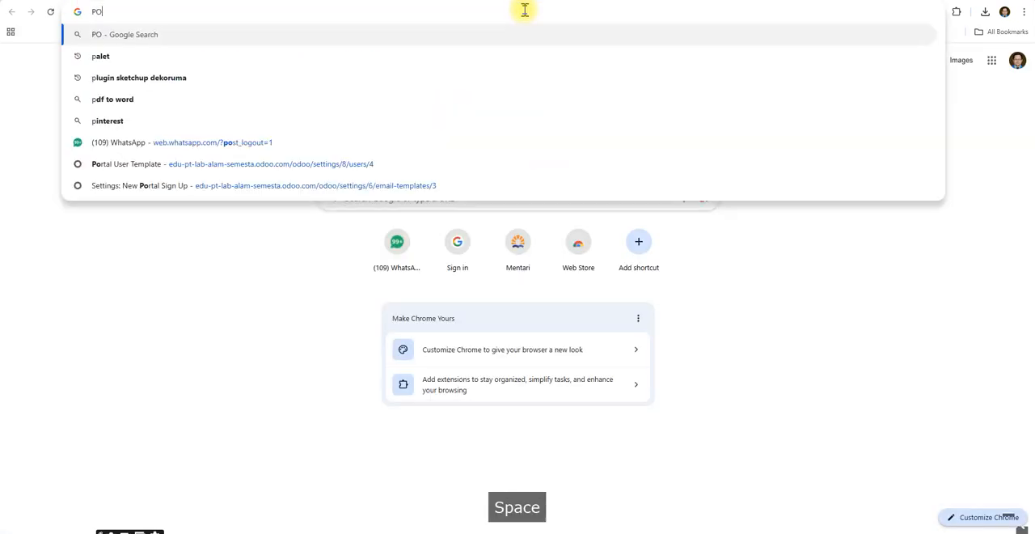
{"action": "key", "text": "BackSpace"}
{"action": "key", "text": "BackSpace"}
{"action": "key", "text": "BackSpace"}
{"action": "key", "text": "BackSpace"}
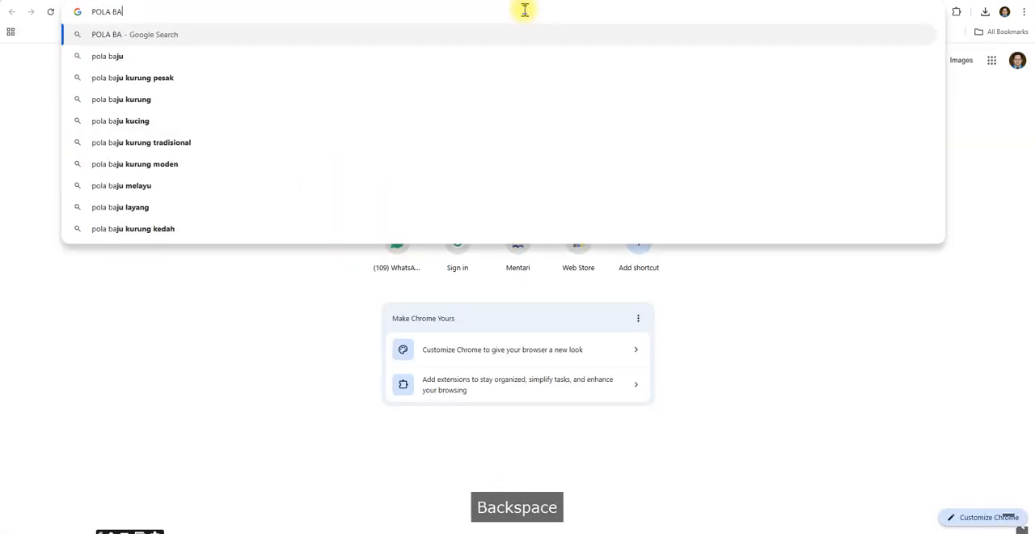
{"action": "type", "text": "KAOS"}
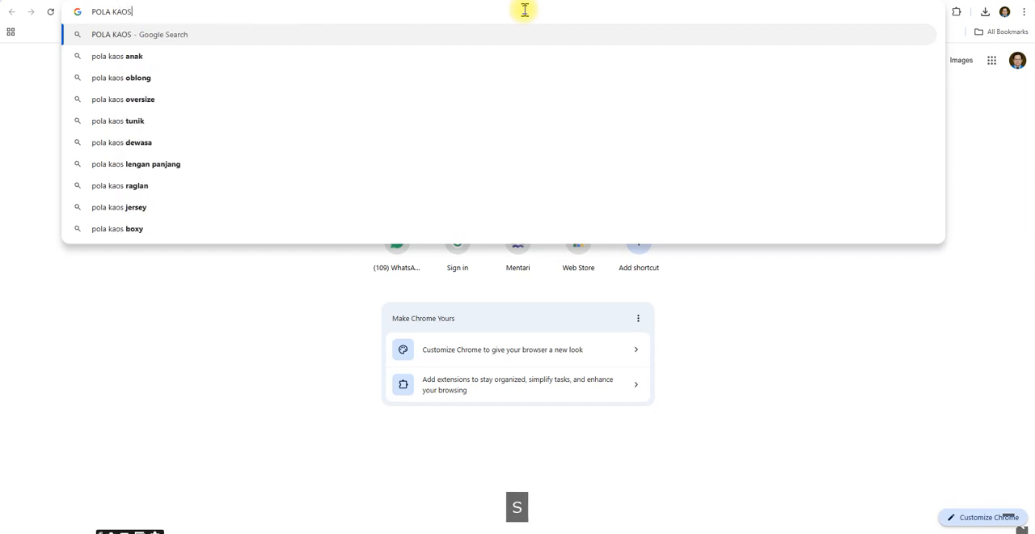
{"action": "key", "text": "Return"}
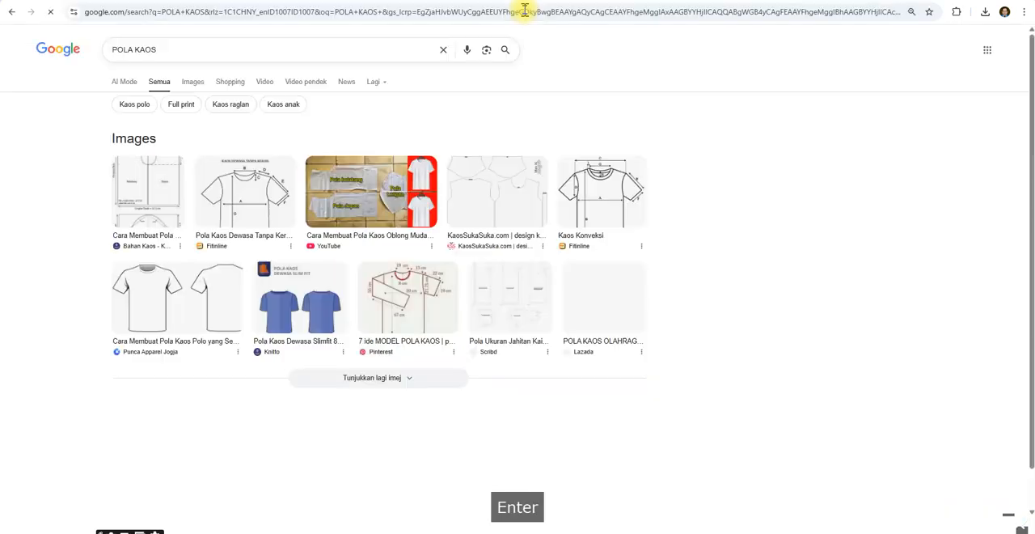
Save the Kaos Konveksi T-shirt pattern image from Fitinline to the Pictures folder as POLA KAOS.
{"action": "left_click", "coordinate": [595, 194]}
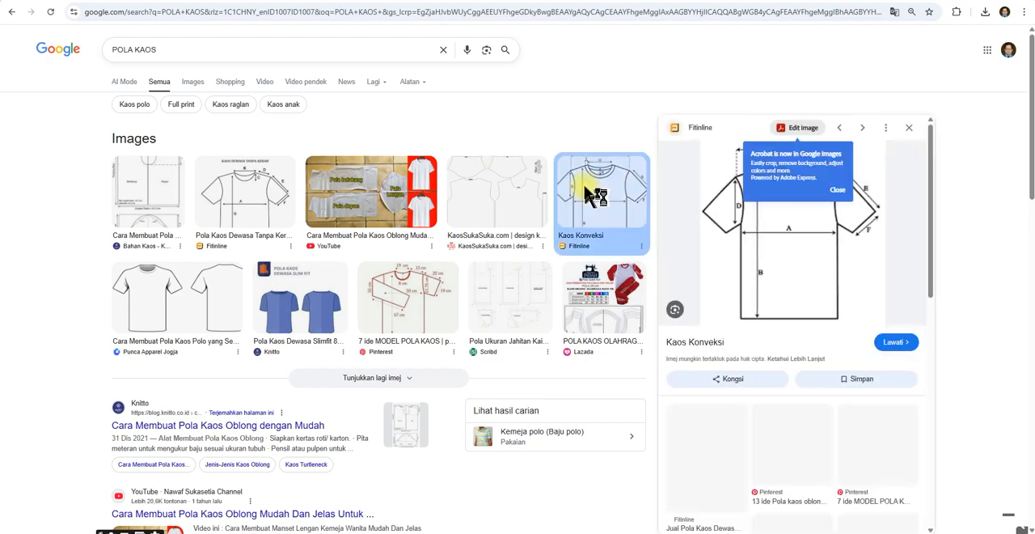
{"action": "right_click", "coordinate": [798, 215]}
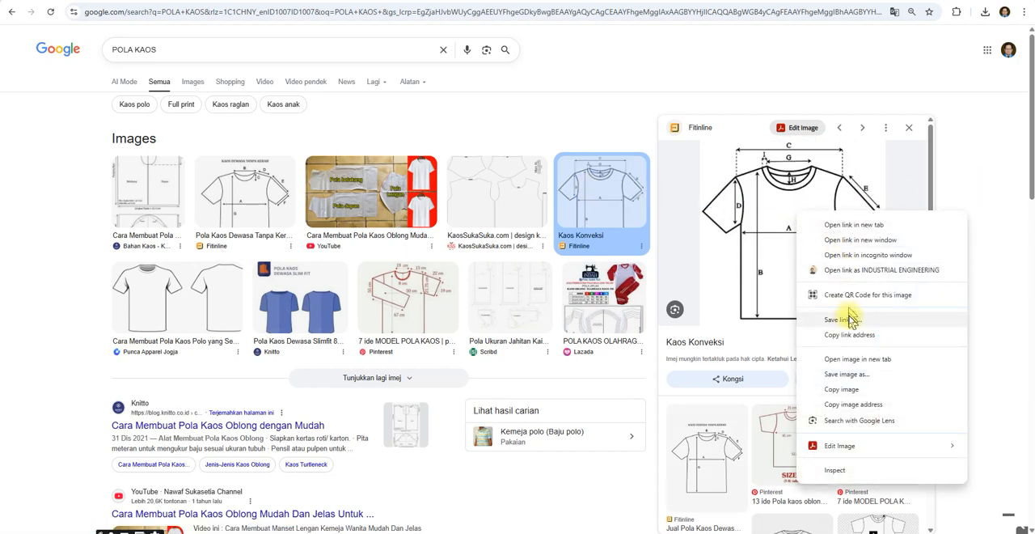
{"action": "left_click", "coordinate": [847, 374]}
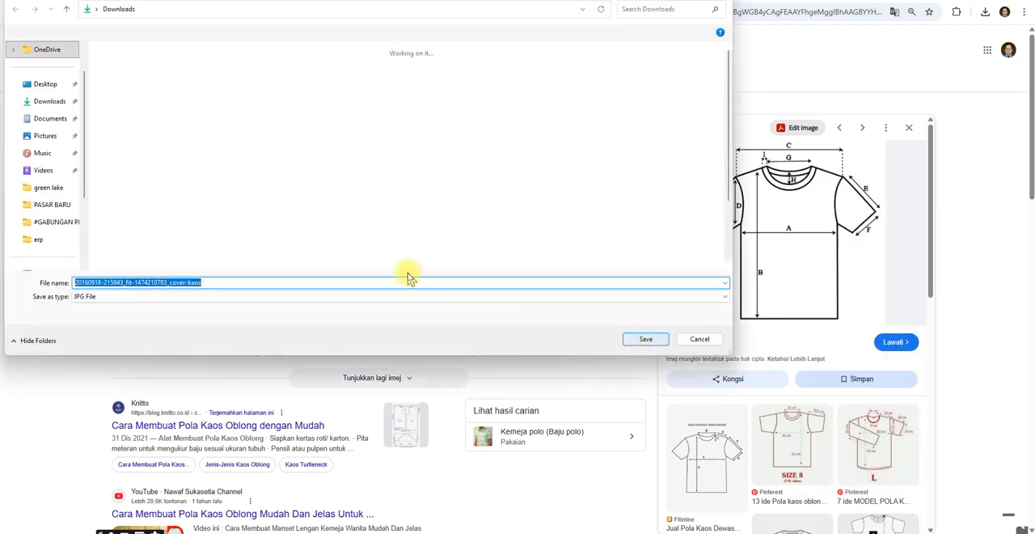
{"action": "left_click", "coordinate": [48, 138]}
{"action": "left_click", "coordinate": [225, 281]}
{"action": "type", "text": "POLA KAOS"}
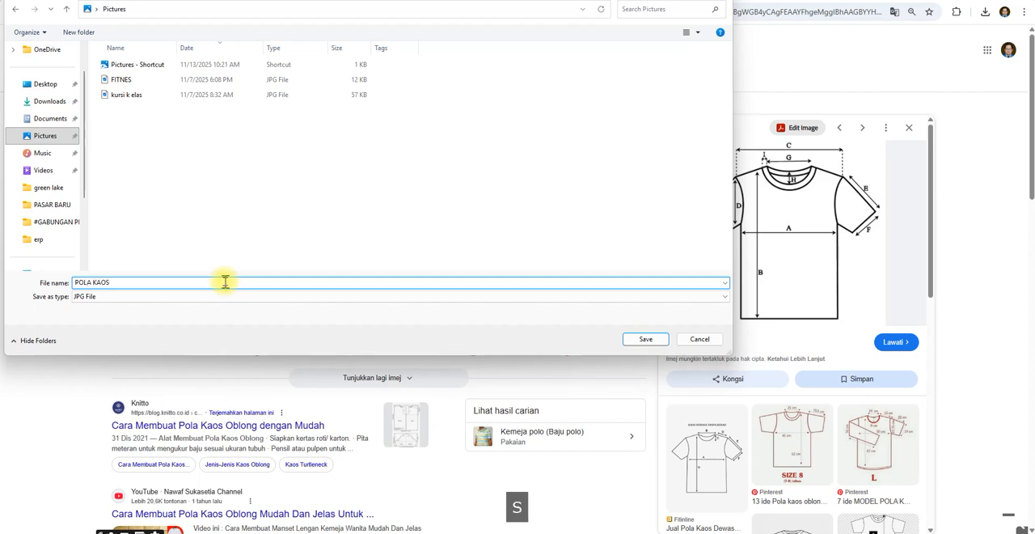
{"action": "key", "text": "Return"}
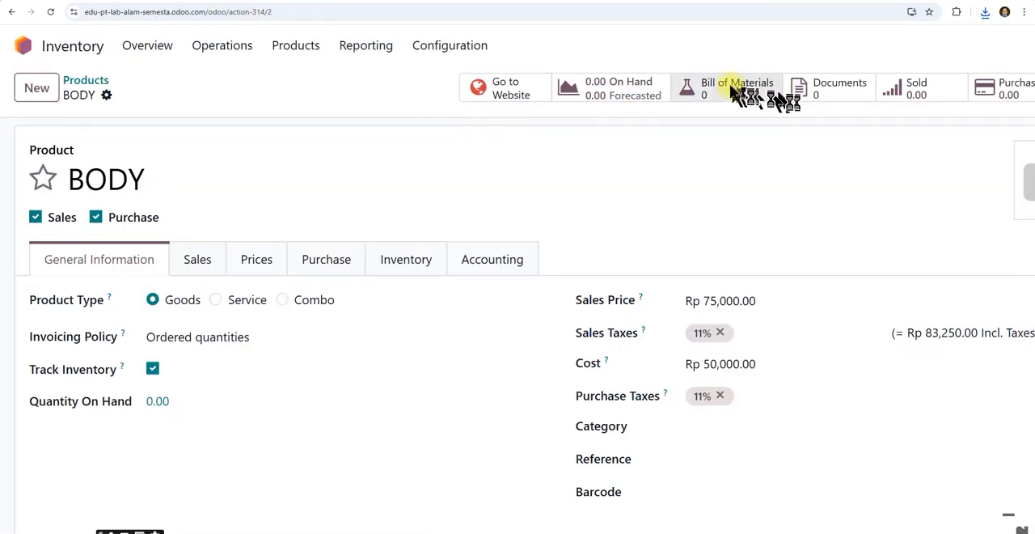
Return to the BODY product in Odoo and upload the POLA KAOS image from Pictures to its documents.
{"action": "left_click", "coordinate": [821, 93]}
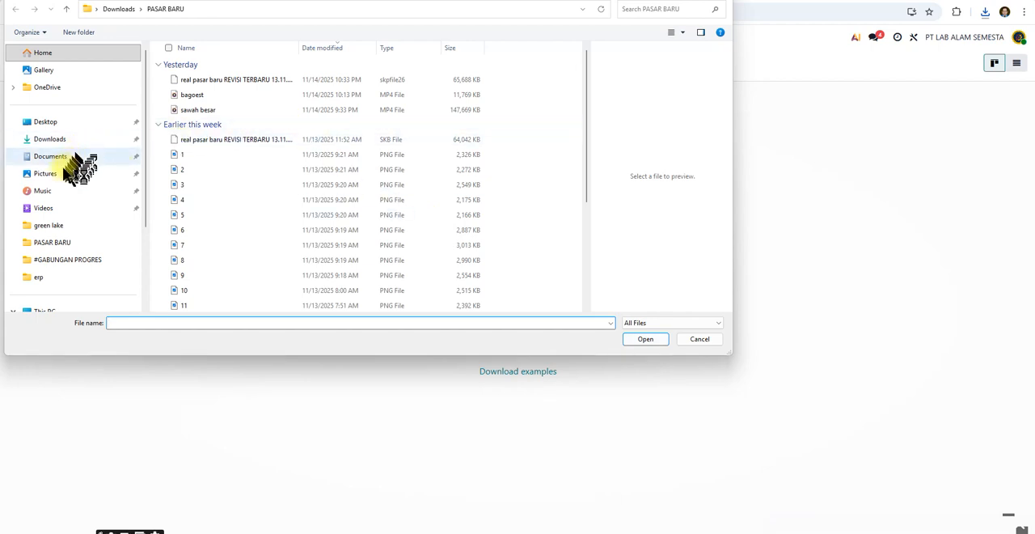
{"action": "left_click", "coordinate": [53, 178]}
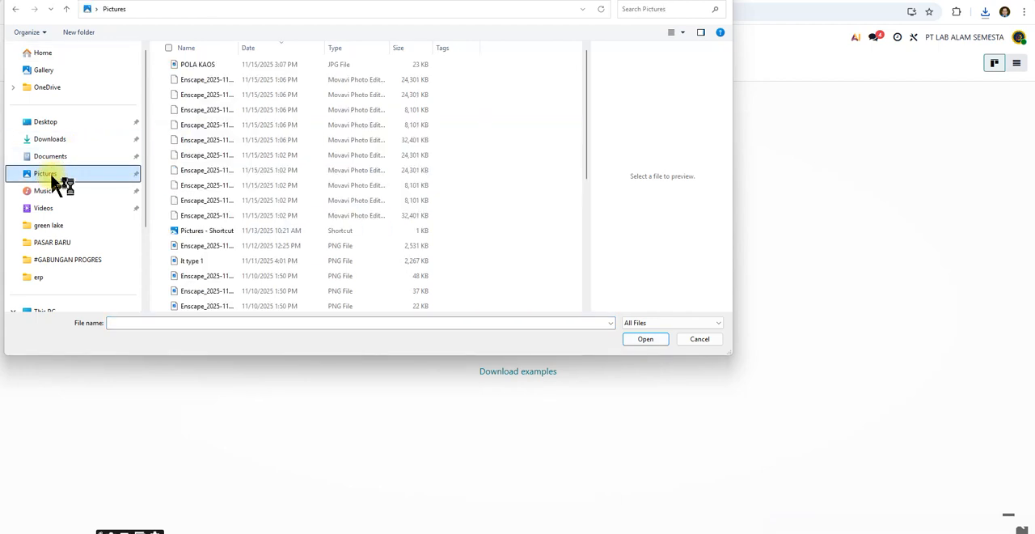
{"action": "left_click", "coordinate": [202, 68]}
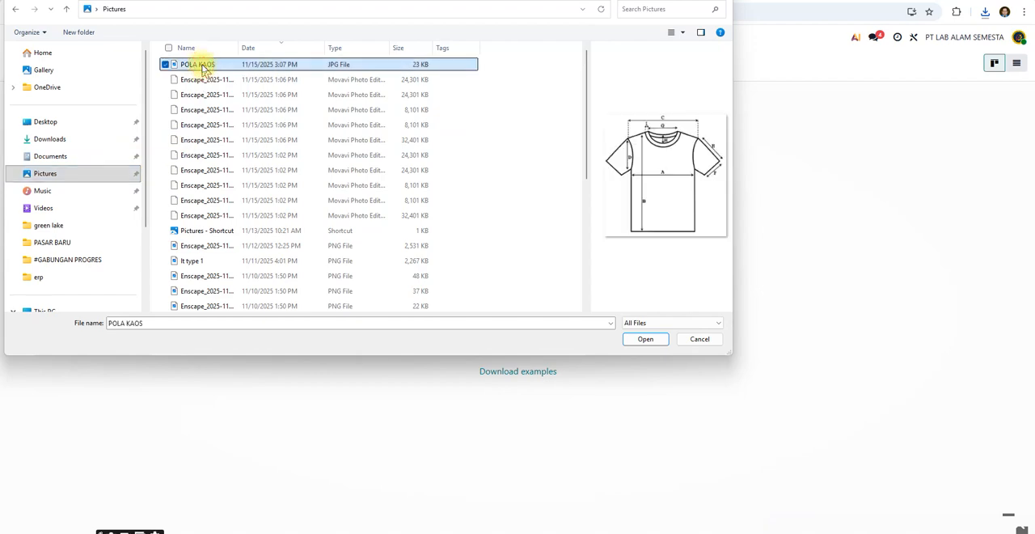
{"action": "left_click", "coordinate": [644, 339]}
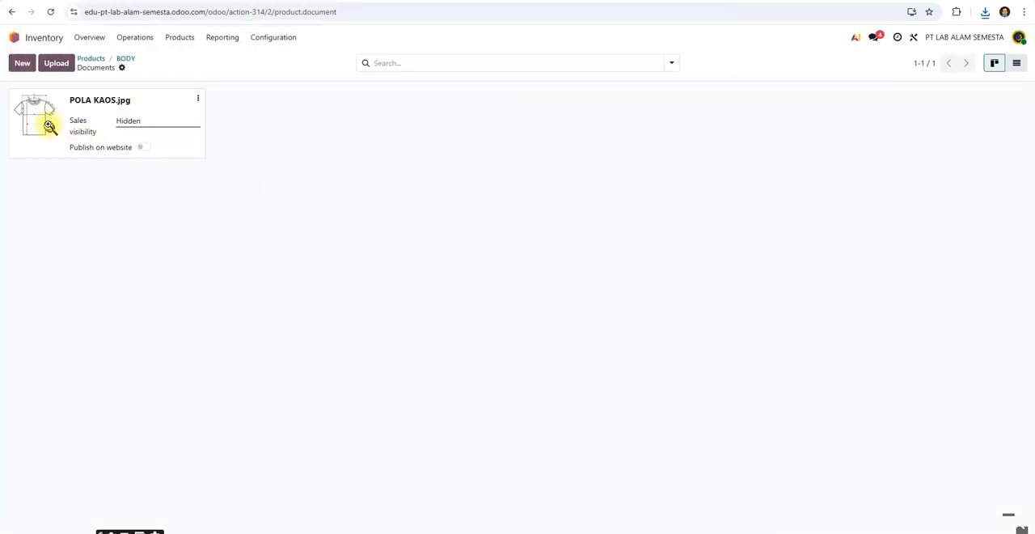
Preview the uploaded POLA KAOS.jpg document, close the preview and return to the BODY product.
{"action": "left_click", "coordinate": [31, 126]}
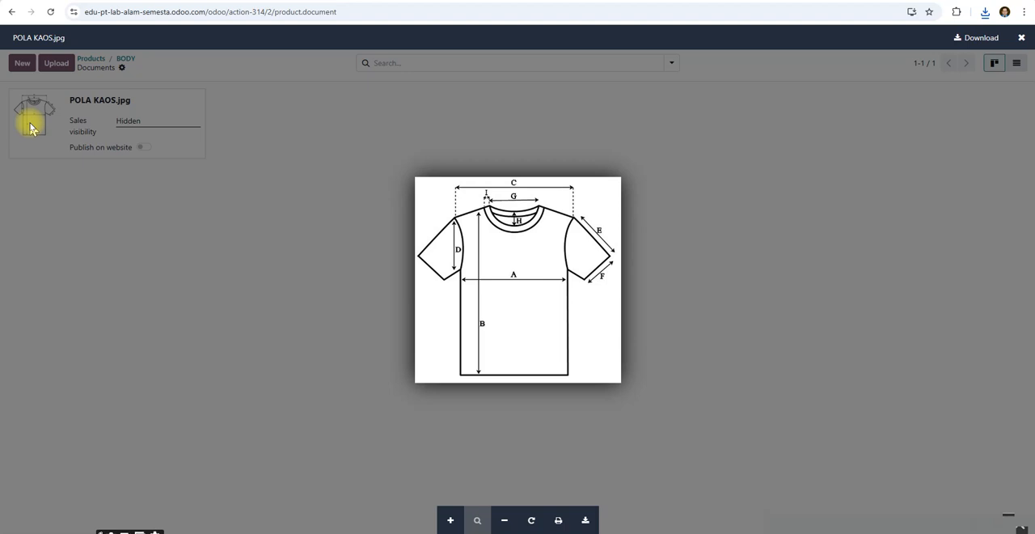
{"action": "key", "text": "Escape"}
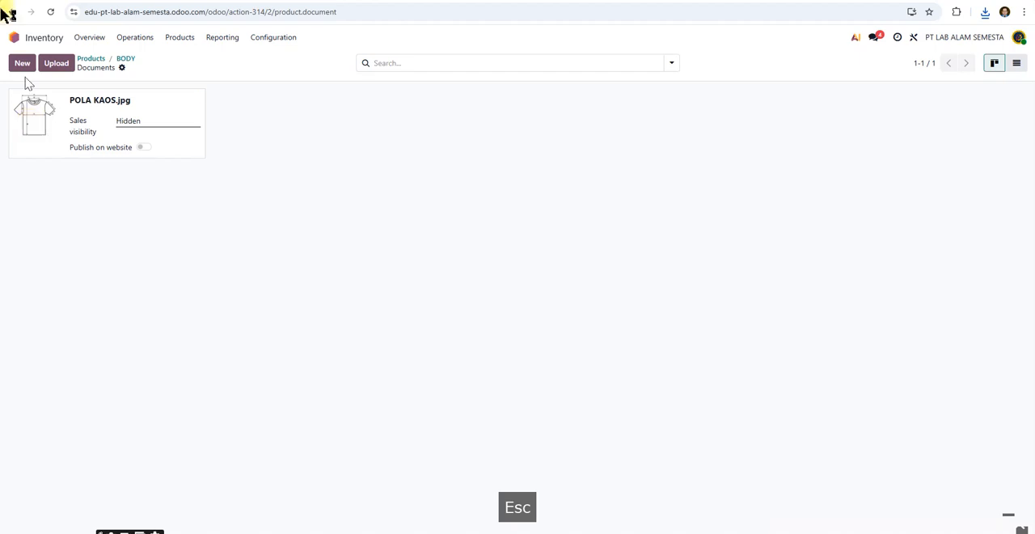
{"action": "left_click", "coordinate": [126, 60]}
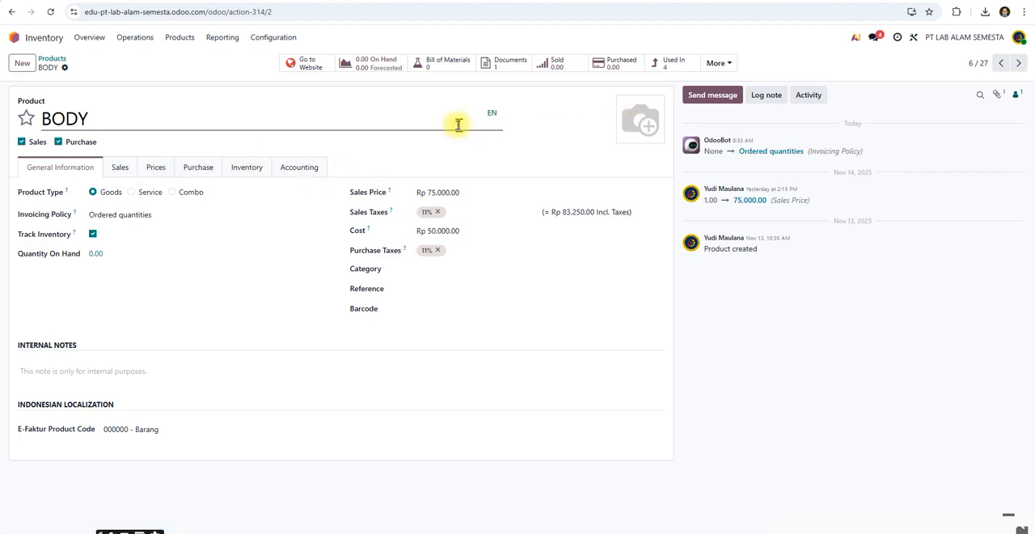
Reopen BODY from the product list and set POLA KAOS as its product image.
{"action": "left_click", "coordinate": [50, 63]}
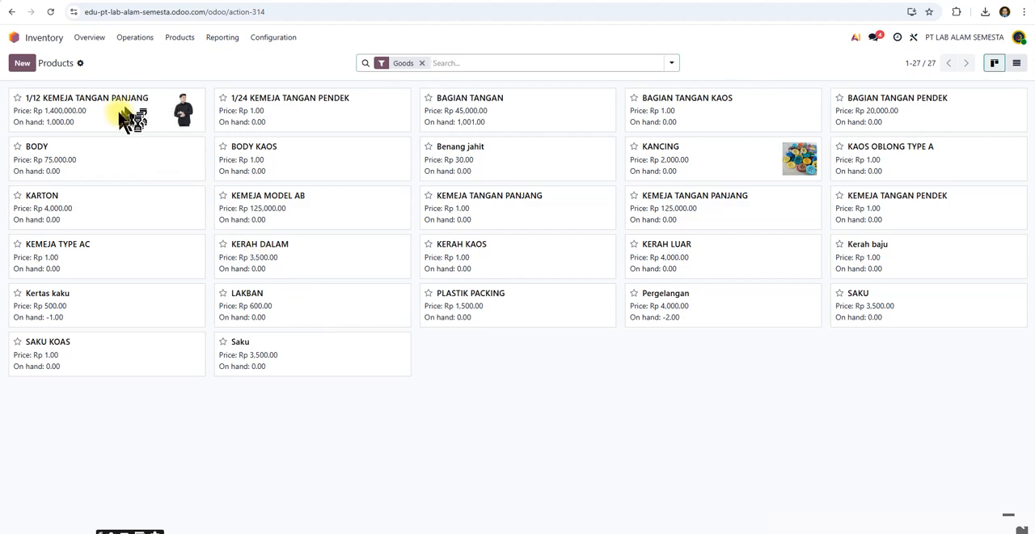
{"action": "left_click", "coordinate": [72, 150]}
{"action": "mouse_move", "coordinate": [631, 123]}
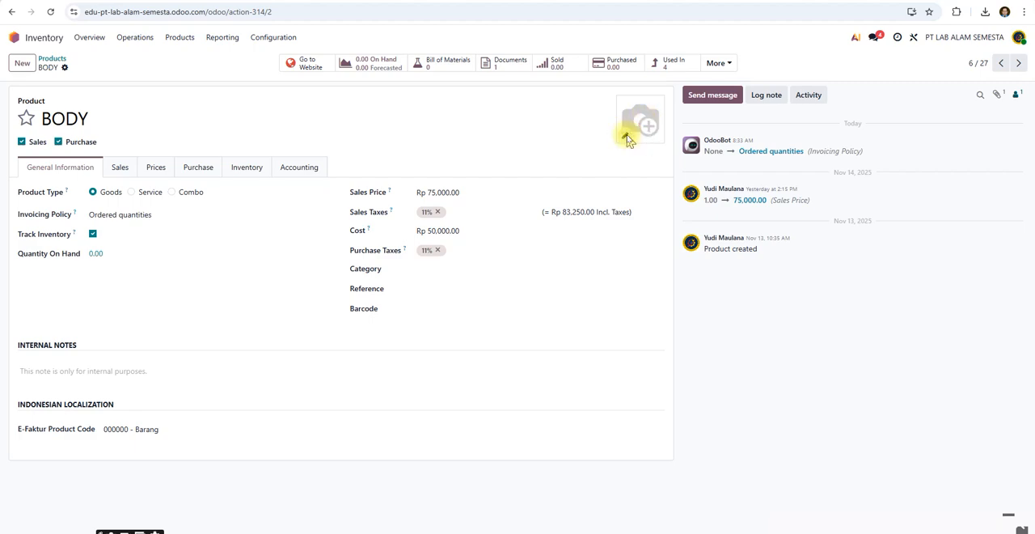
{"action": "left_click", "coordinate": [623, 136]}
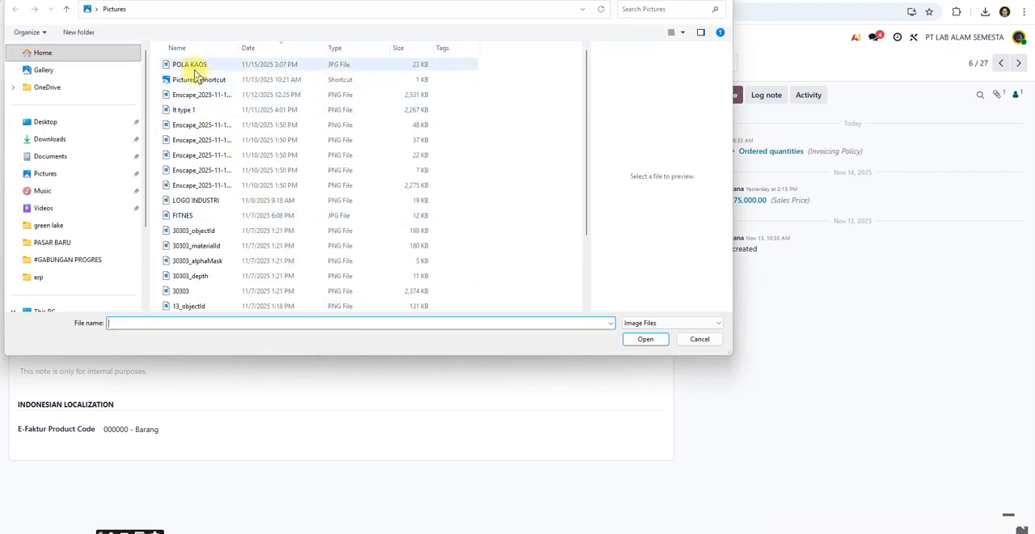
{"action": "left_click", "coordinate": [193, 68]}
{"action": "left_click", "coordinate": [646, 339]}
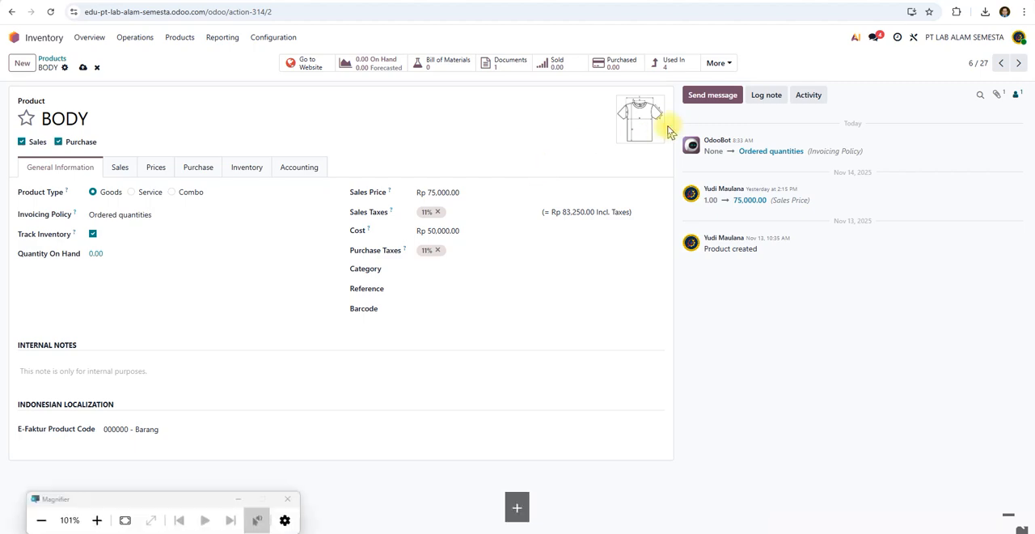
Inspect the BODY product image enlarged, restore the normal view and return to the product list, saving the change.
{"action": "key", "text": "super+plus"}
{"action": "key", "text": "super+plus"}
{"action": "key", "text": "super+plus"}
{"action": "key", "text": "super+plus"}
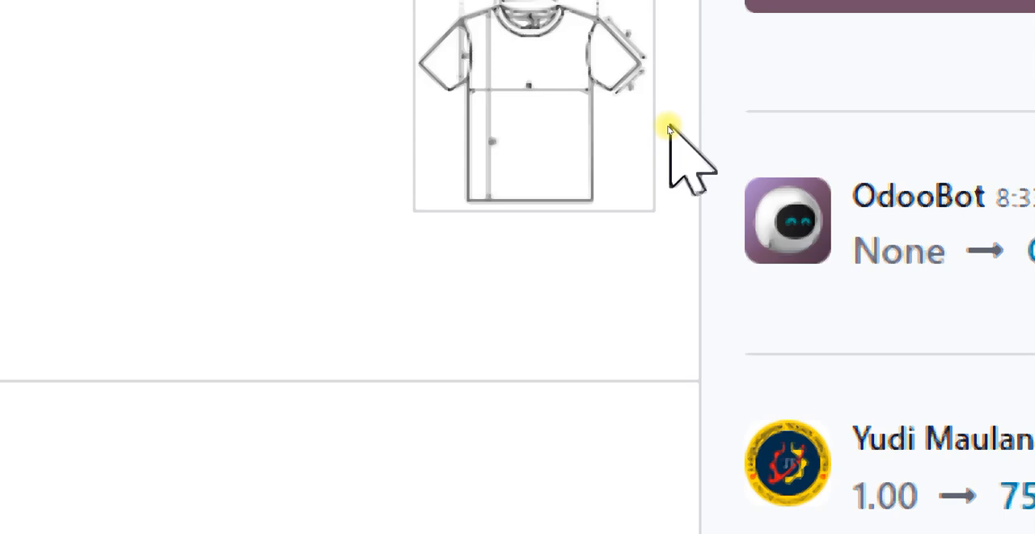
{"action": "key", "text": "super+minus"}
{"action": "key", "text": "super+minus"}
{"action": "key", "text": "super+minus"}
{"action": "key", "text": "super+minus"}
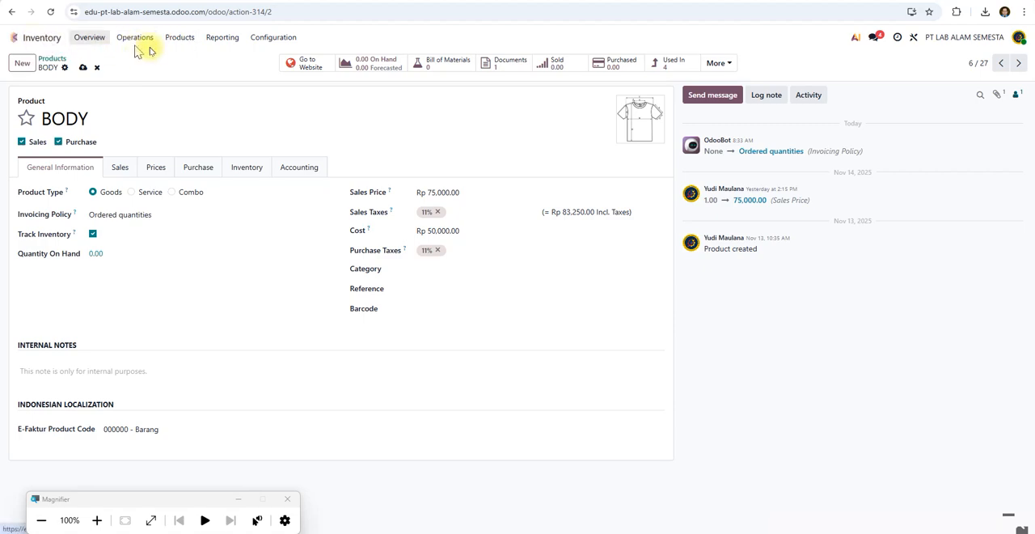
{"action": "left_click", "coordinate": [180, 39]}
{"action": "left_click", "coordinate": [186, 60]}
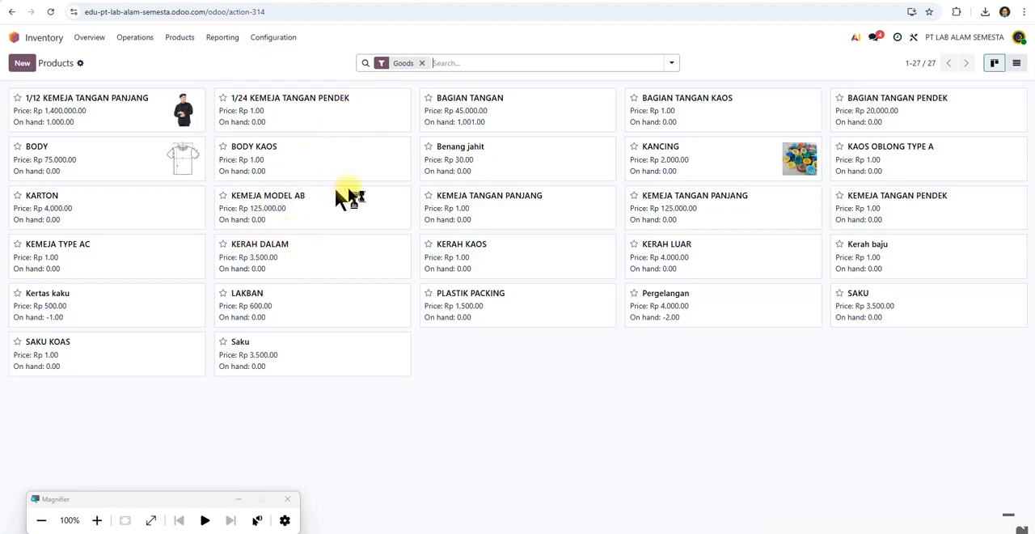
{"action": "mouse_move", "coordinate": [555, 531]}
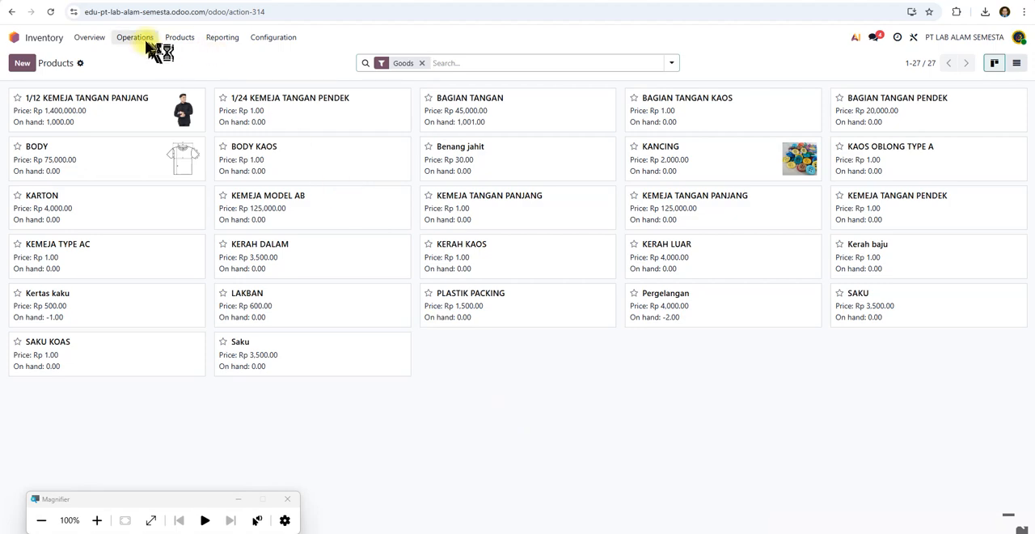
Open package PACK0000001 from the package list, examine its details and content, and return to the product list.
{"action": "left_click", "coordinate": [179, 39]}
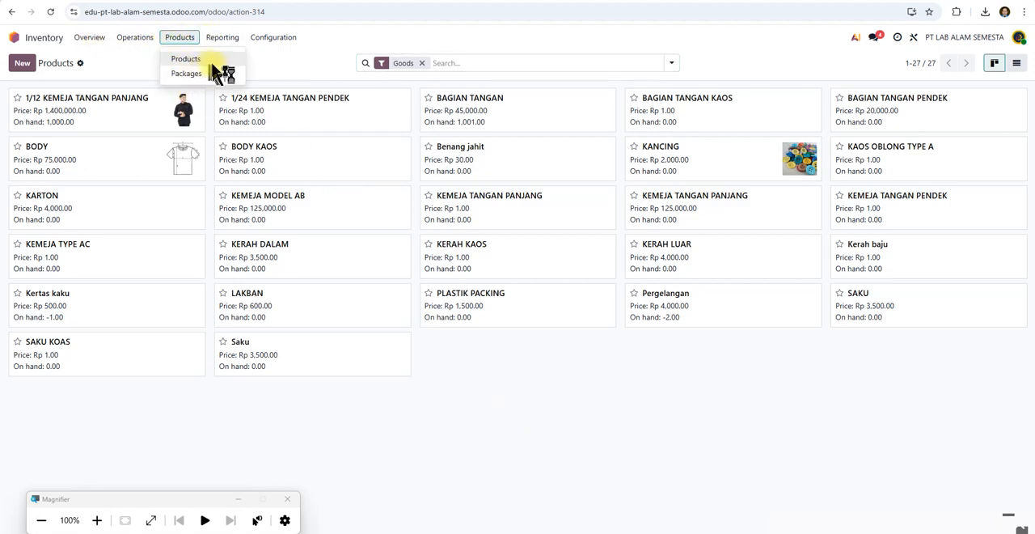
{"action": "left_click", "coordinate": [189, 74]}
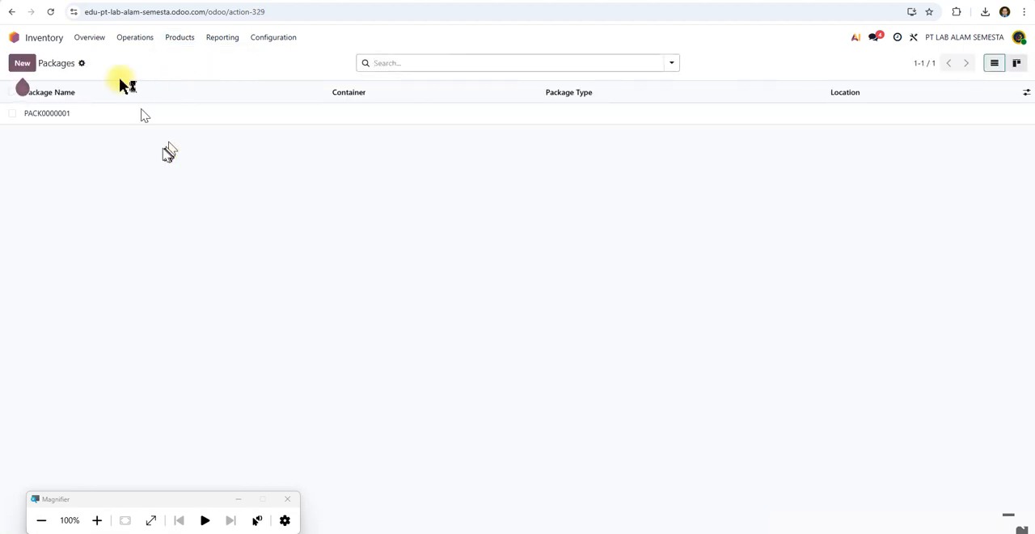
{"action": "left_click", "coordinate": [66, 116]}
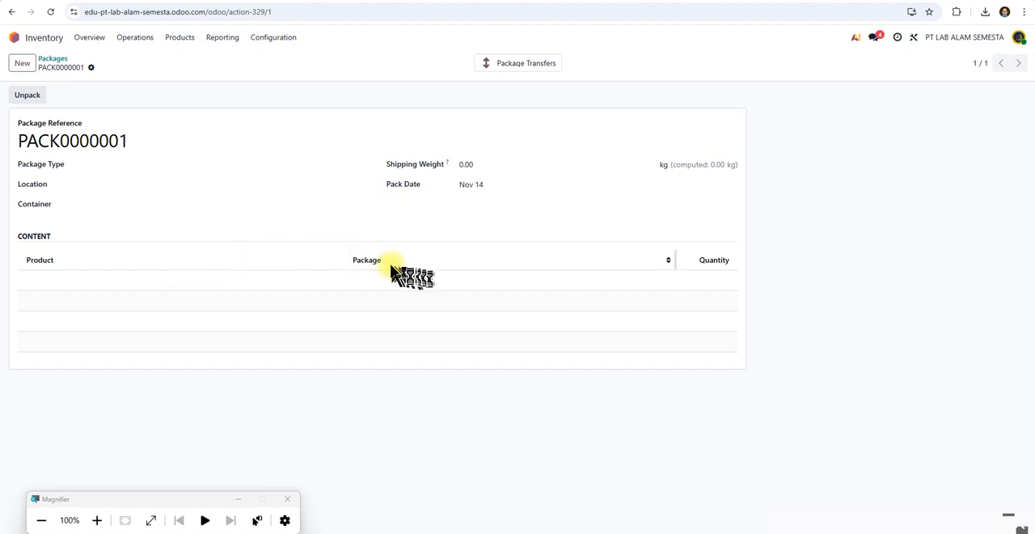
{"action": "left_click", "coordinate": [68, 258]}
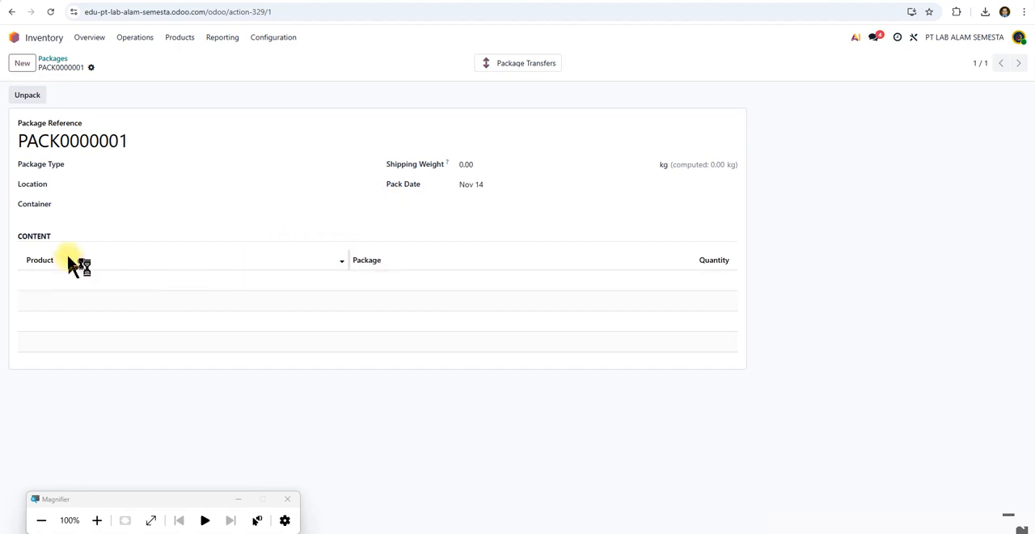
{"action": "left_click", "coordinate": [185, 41]}
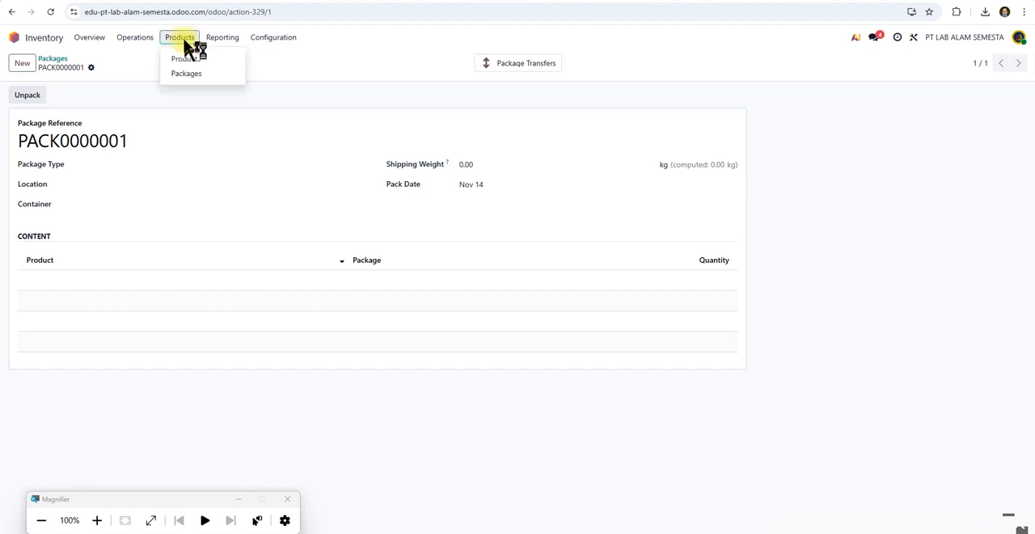
{"action": "left_click", "coordinate": [194, 57]}
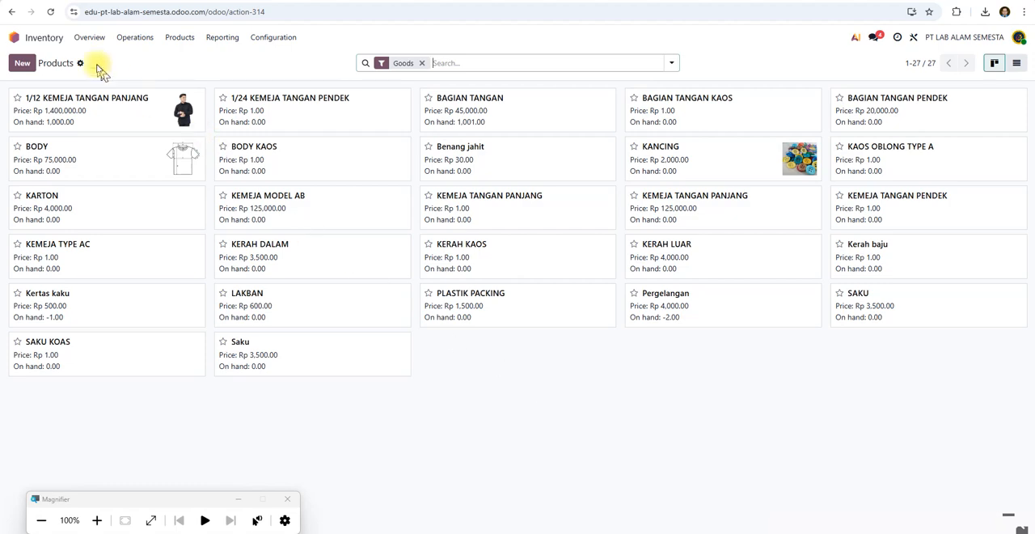
Go back to the Odoo app overview, look over the installed apps and reopen the Inventory app.
{"action": "left_click", "coordinate": [13, 38]}
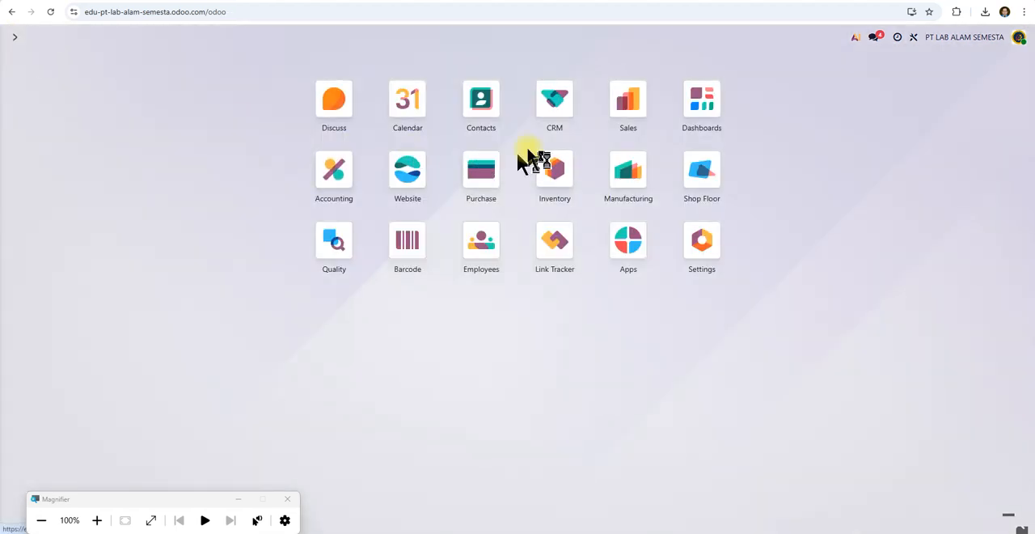
{"action": "scroll", "coordinate": [534, 114], "scroll_direction": "up", "scroll_amount": 5}
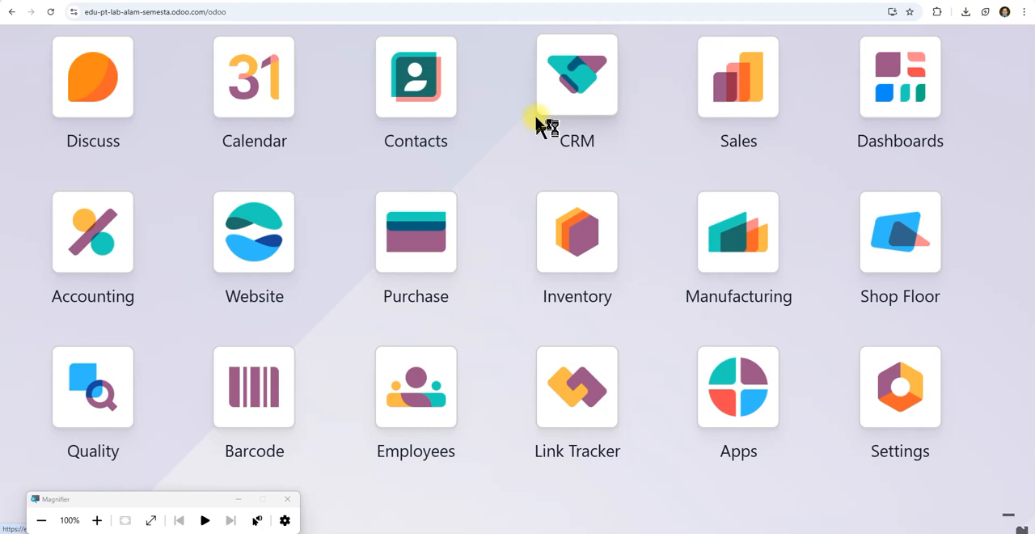
{"action": "scroll", "coordinate": [535, 116], "scroll_direction": "down", "scroll_amount": 5}
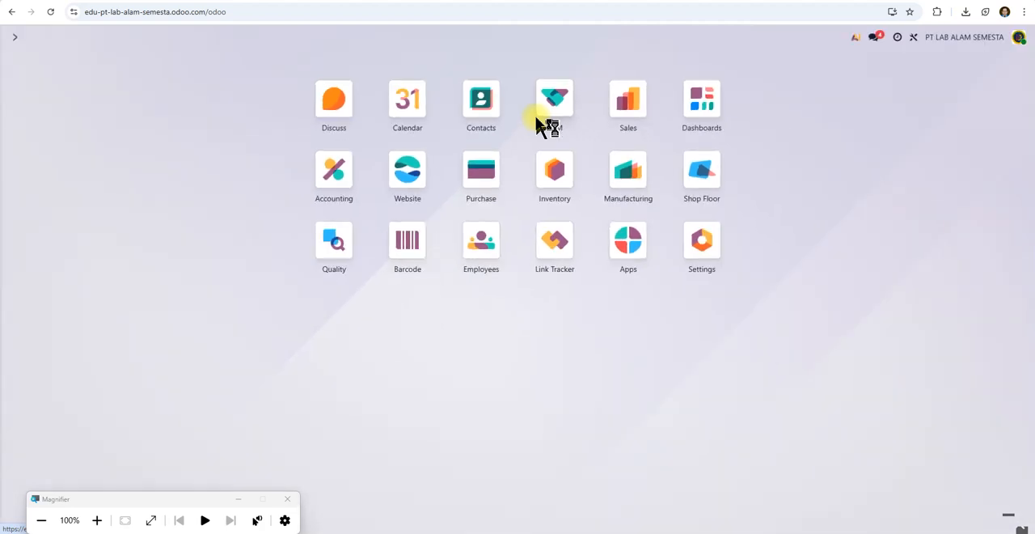
{"action": "left_click", "coordinate": [566, 178]}
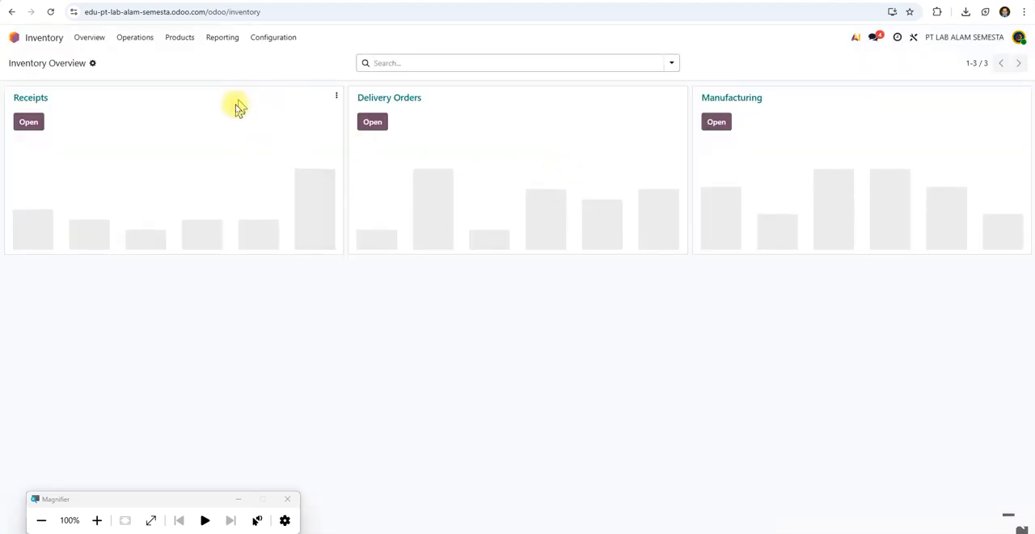
Open the Inventory stock report and look through the products' unit costs, total values and on-hand quantities.
{"action": "left_click", "coordinate": [179, 39]}
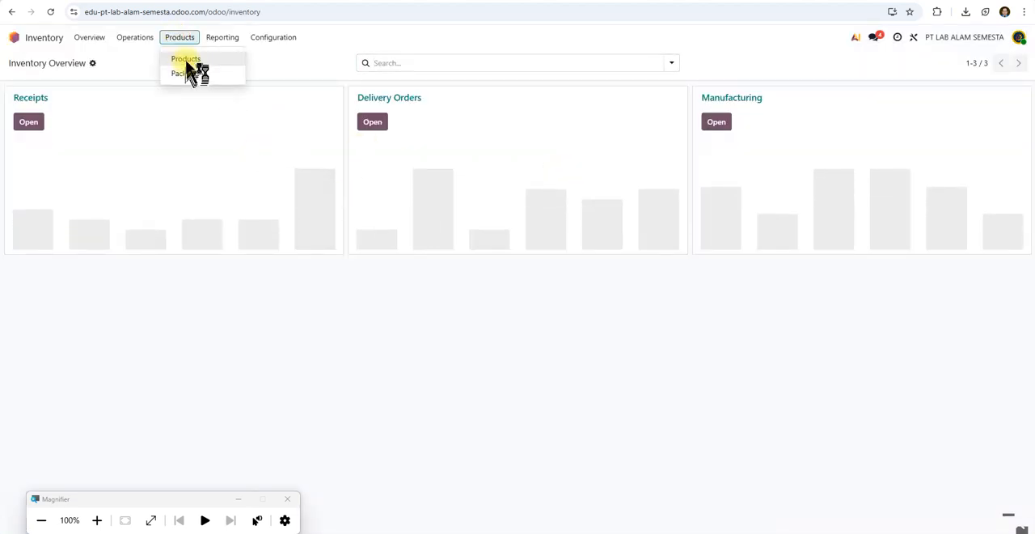
{"action": "left_click", "coordinate": [220, 40]}
{"action": "left_click", "coordinate": [219, 40]}
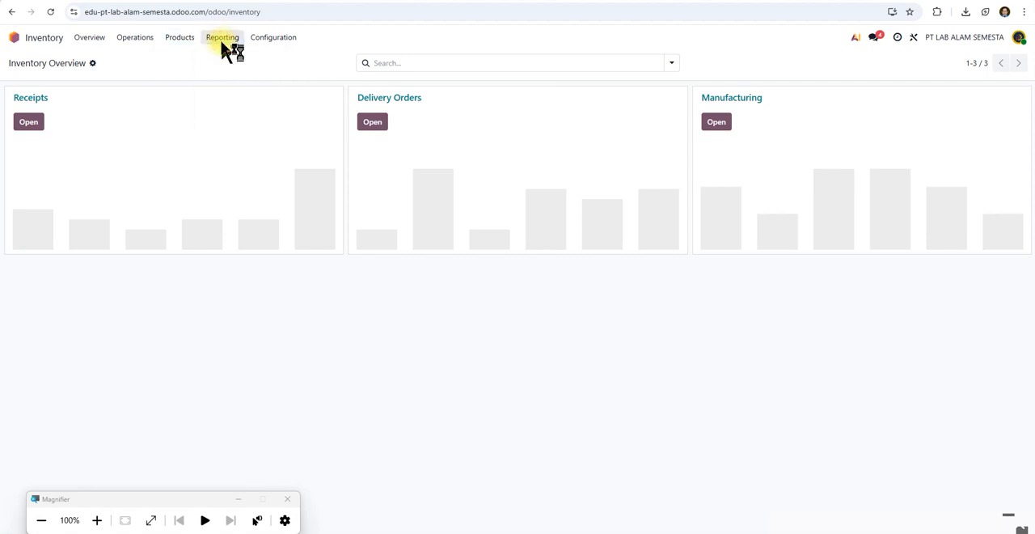
{"action": "left_click", "coordinate": [224, 42]}
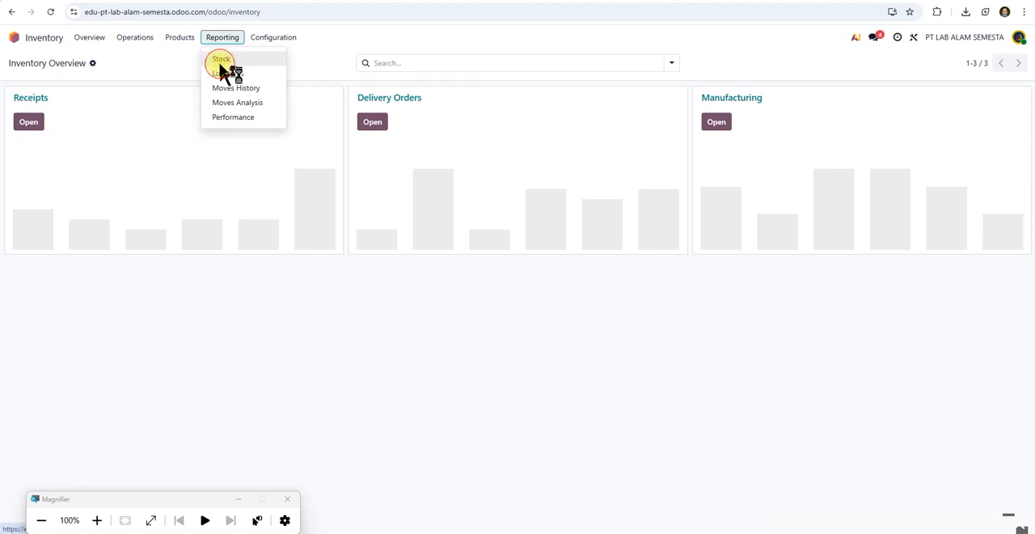
{"action": "left_click", "coordinate": [221, 60]}
{"action": "scroll", "coordinate": [411, 307], "scroll_direction": "down", "scroll_amount": 1}
{"action": "scroll", "coordinate": [410, 311], "scroll_direction": "up", "scroll_amount": 1}
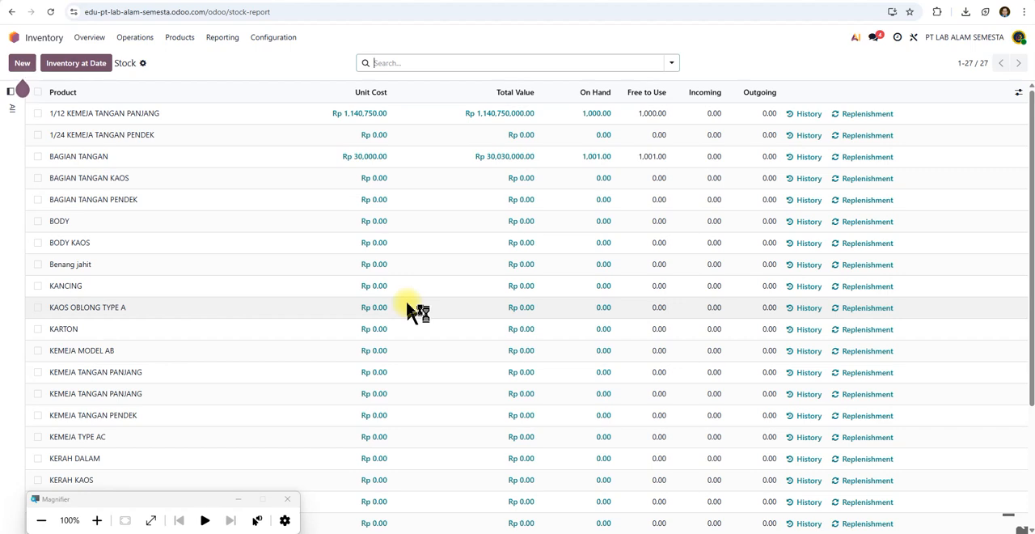
Review the rest of the stock report down to its totals and open the Inventory product list.
{"action": "left_click", "coordinate": [181, 38]}
{"action": "scroll", "coordinate": [173, 307], "scroll_direction": "down", "scroll_amount": 3}
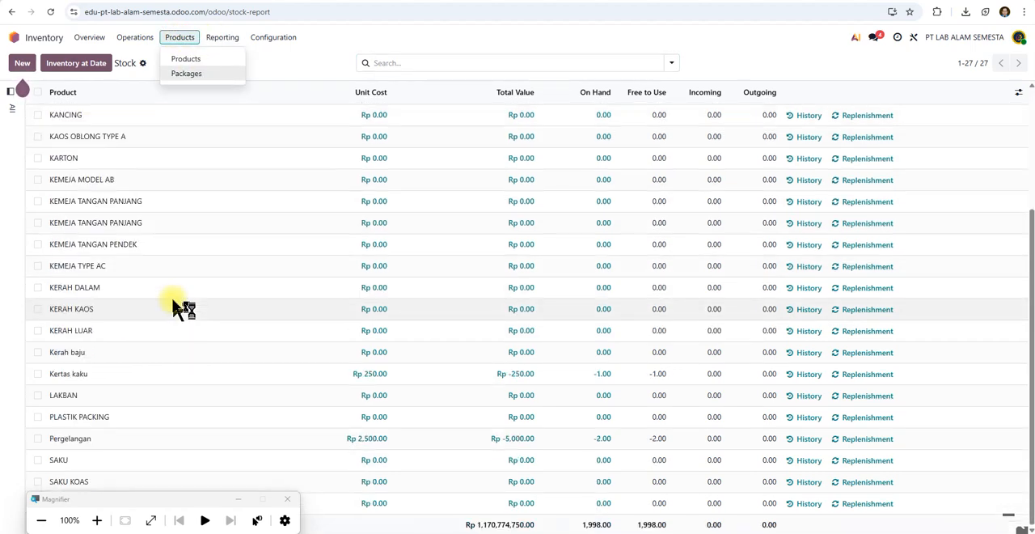
{"action": "scroll", "coordinate": [173, 306], "scroll_direction": "up", "scroll_amount": 3}
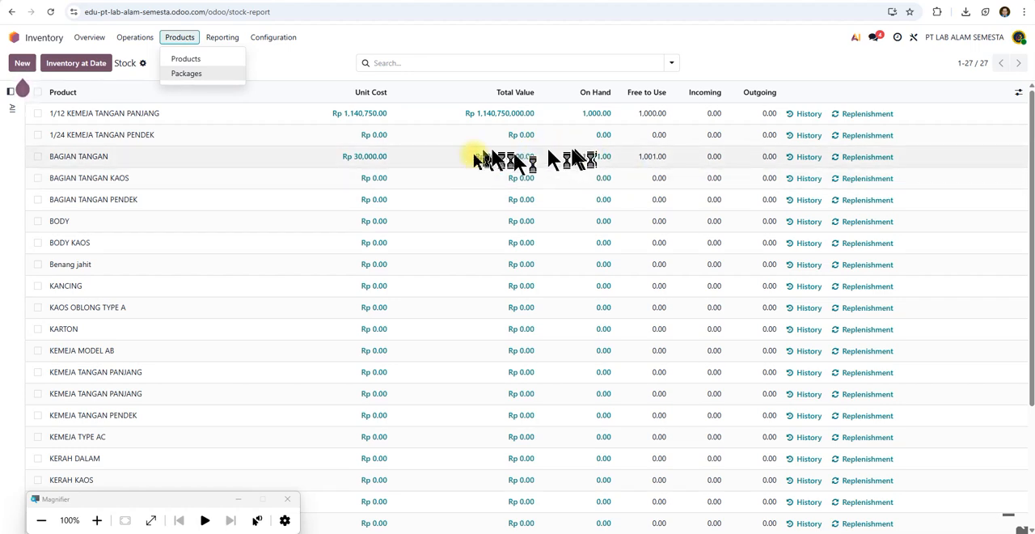
{"action": "left_click", "coordinate": [190, 59]}
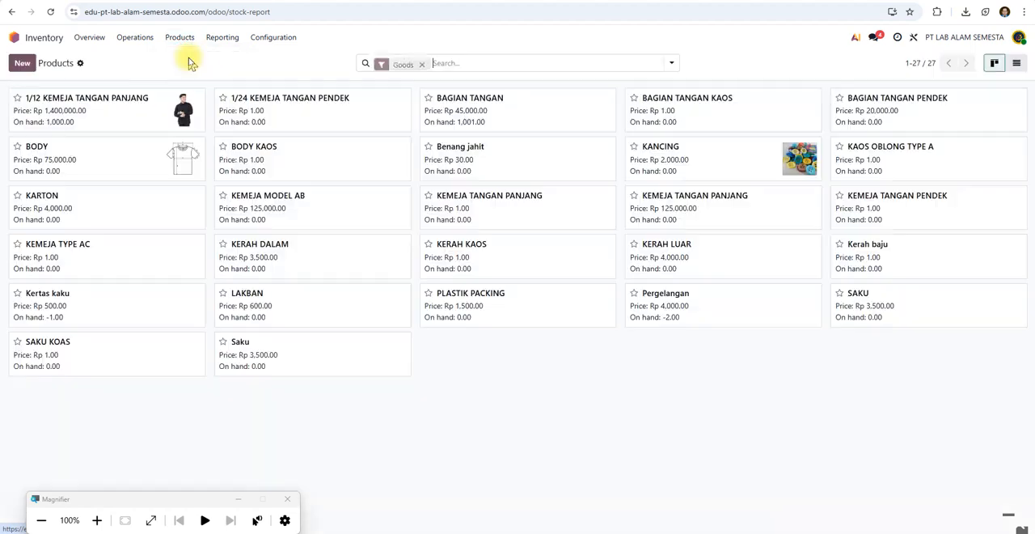
Switch from Inventory to the Manufacturing app and open its product list.
{"action": "left_click", "coordinate": [13, 38]}
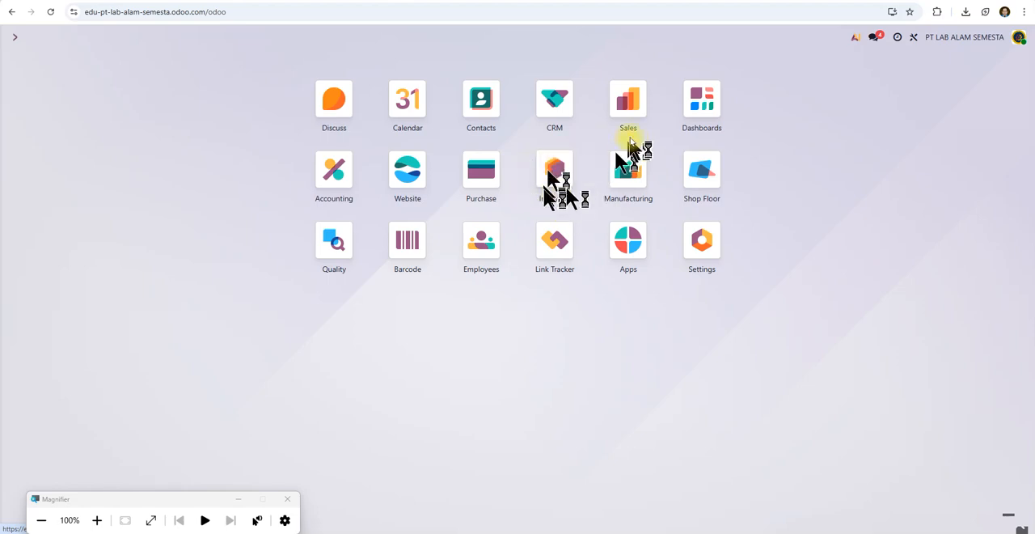
{"action": "left_click", "coordinate": [623, 180]}
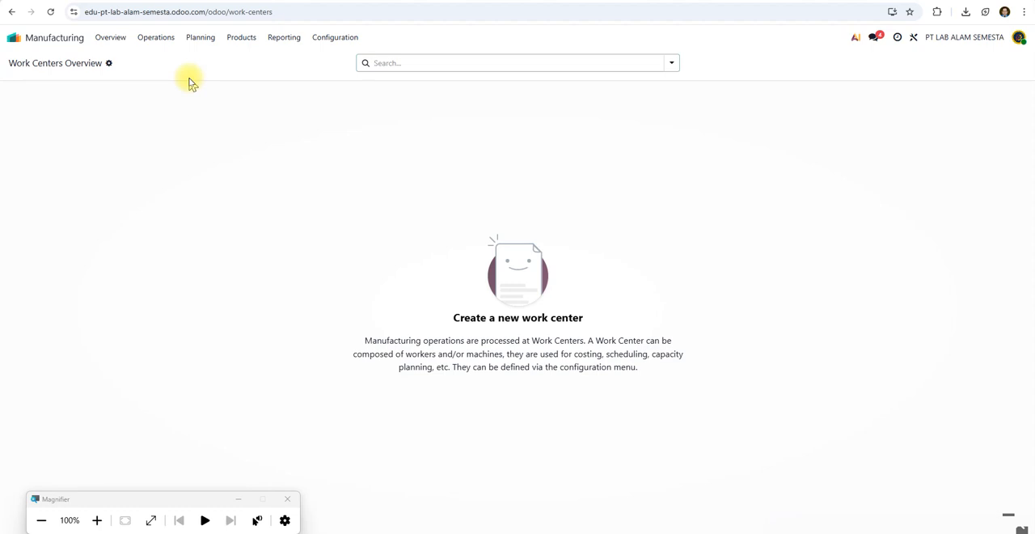
{"action": "left_click", "coordinate": [242, 38]}
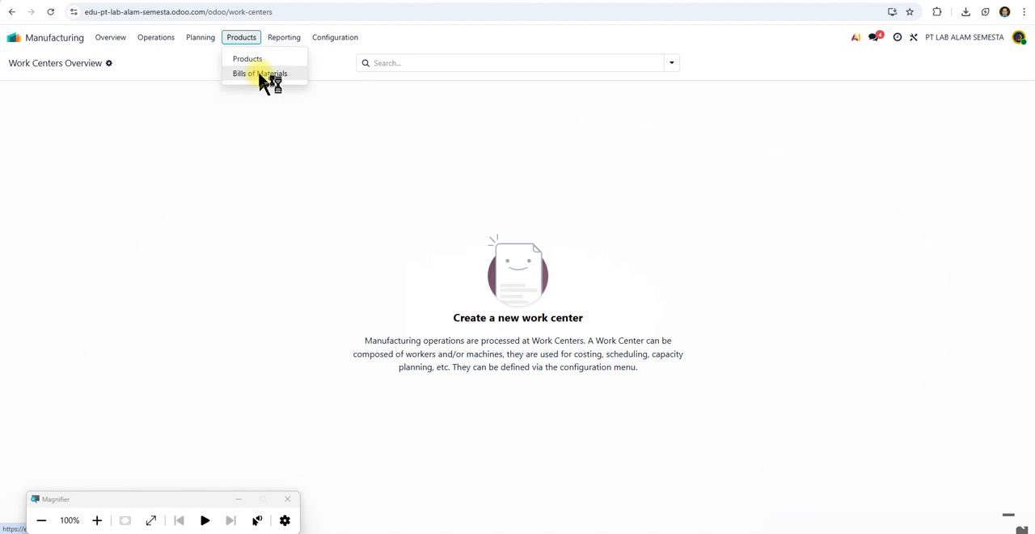
{"action": "left_click", "coordinate": [251, 60]}
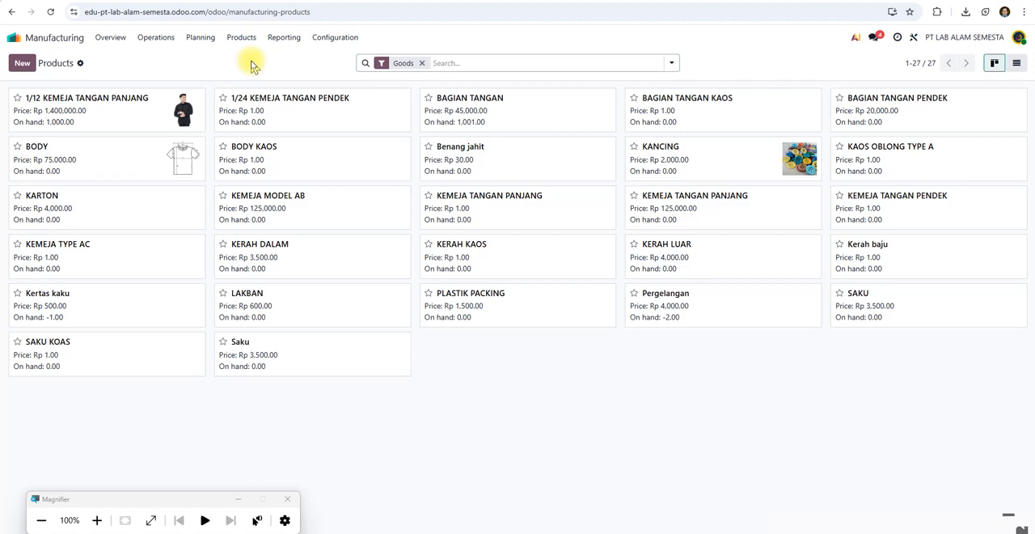
Create a new product in Manufacturing named KAOS OBLONG Q.
{"action": "left_click", "coordinate": [25, 63]}
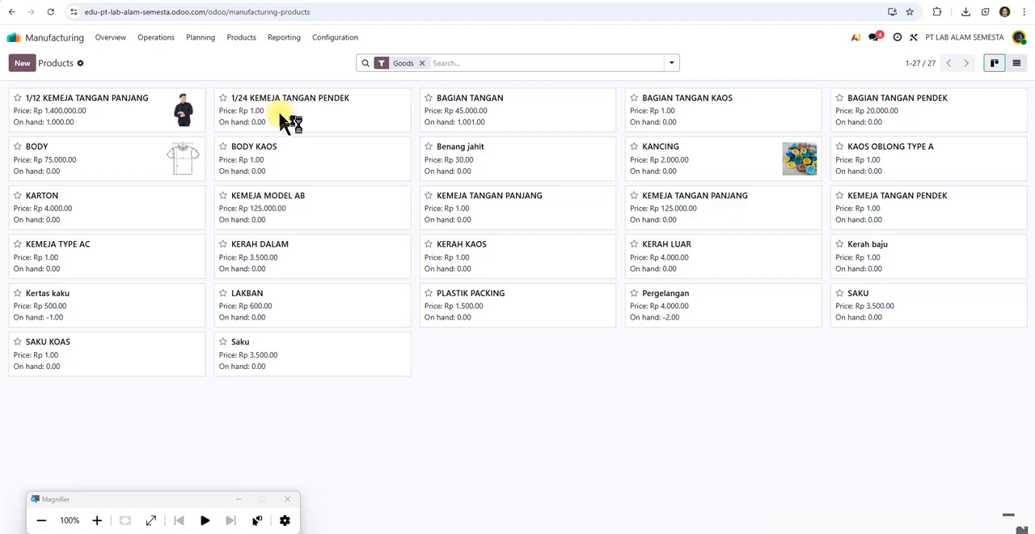
{"action": "left_click", "coordinate": [22, 64]}
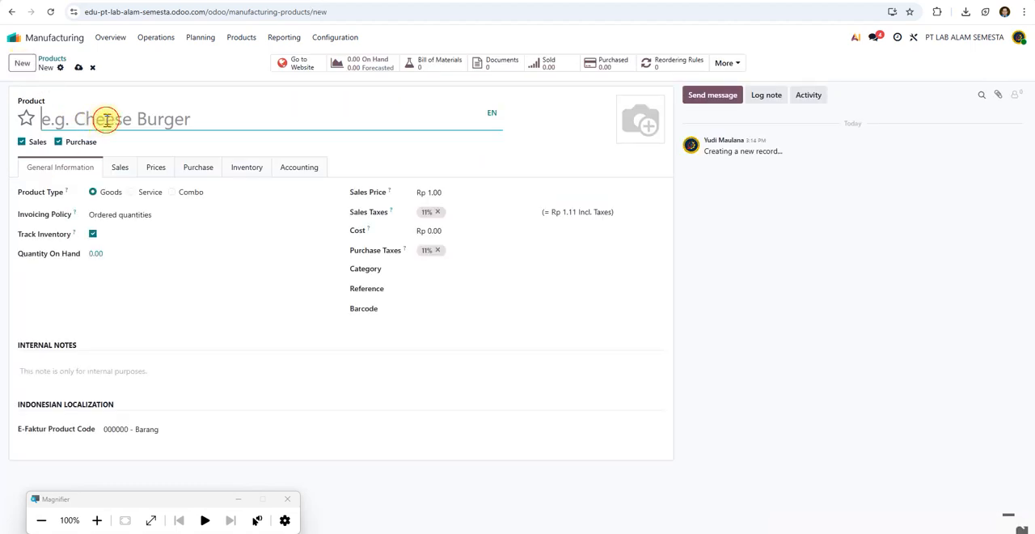
{"action": "type", "text": "KAOS"}
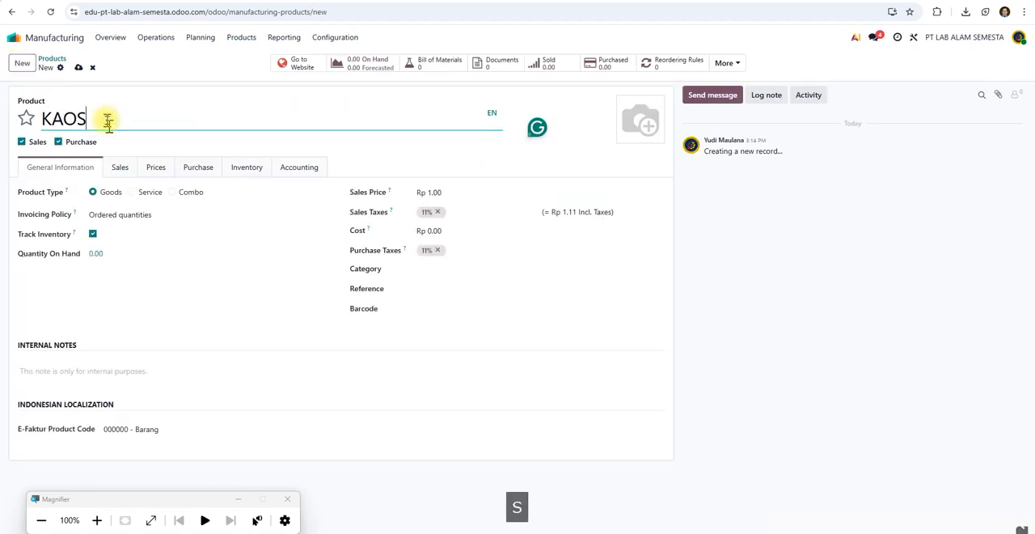
{"action": "type", "text": " OBLONG"}
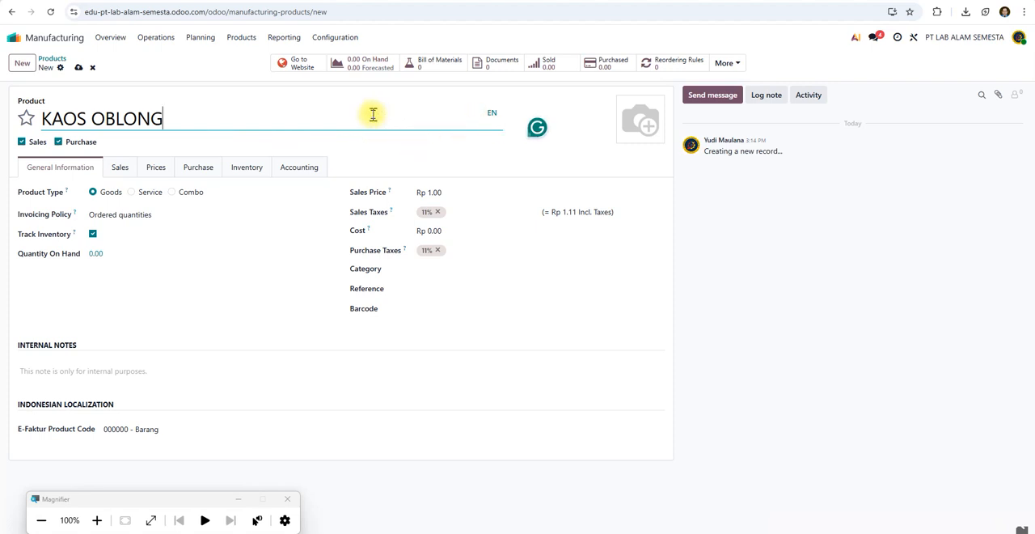
{"action": "left_click", "coordinate": [693, 293]}
{"action": "left_click", "coordinate": [261, 129]}
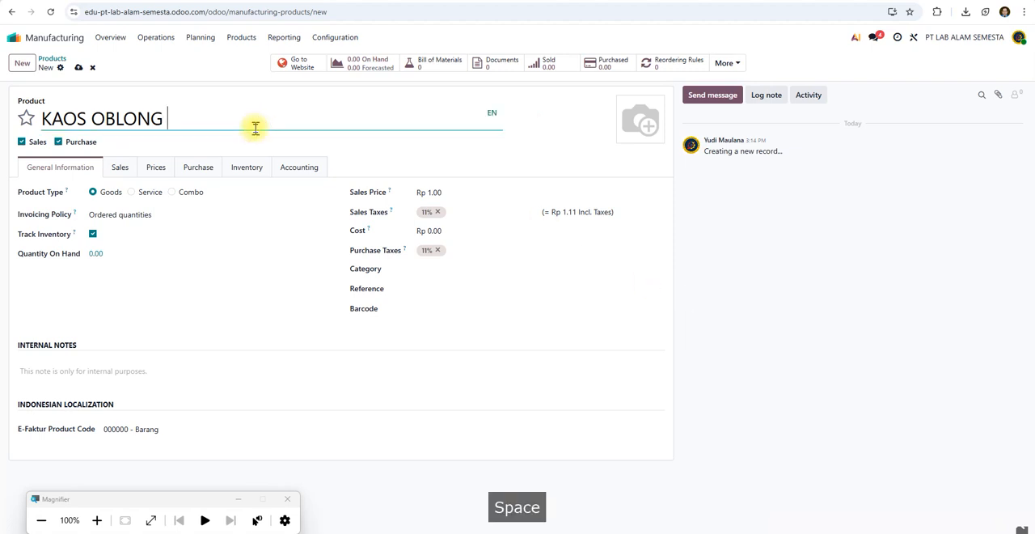
{"action": "type", "text": "Q"}
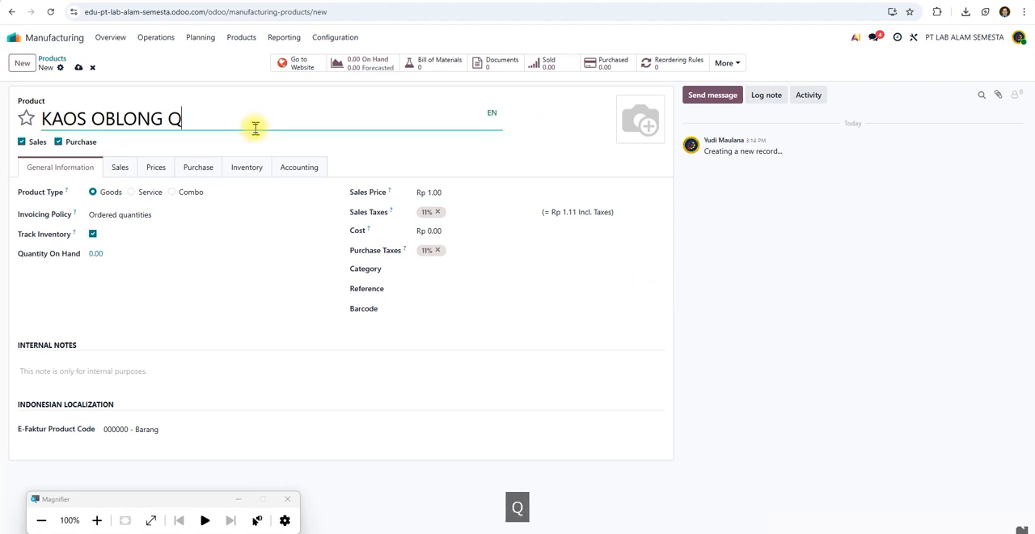
Start a new bill of materials for KAOS OBLONG Q and add BODY KAOS as its first component.
{"action": "left_click", "coordinate": [441, 68]}
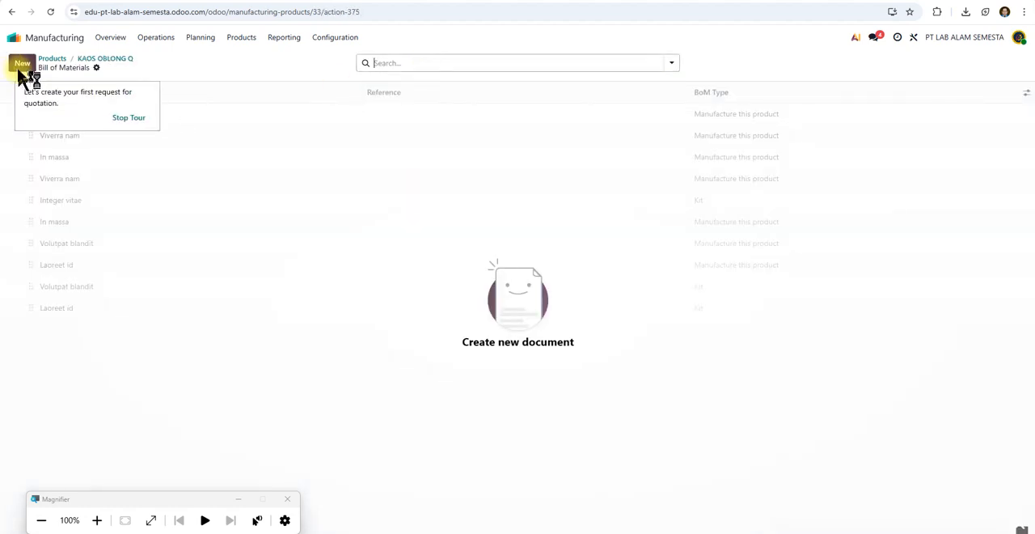
{"action": "left_click", "coordinate": [21, 66]}
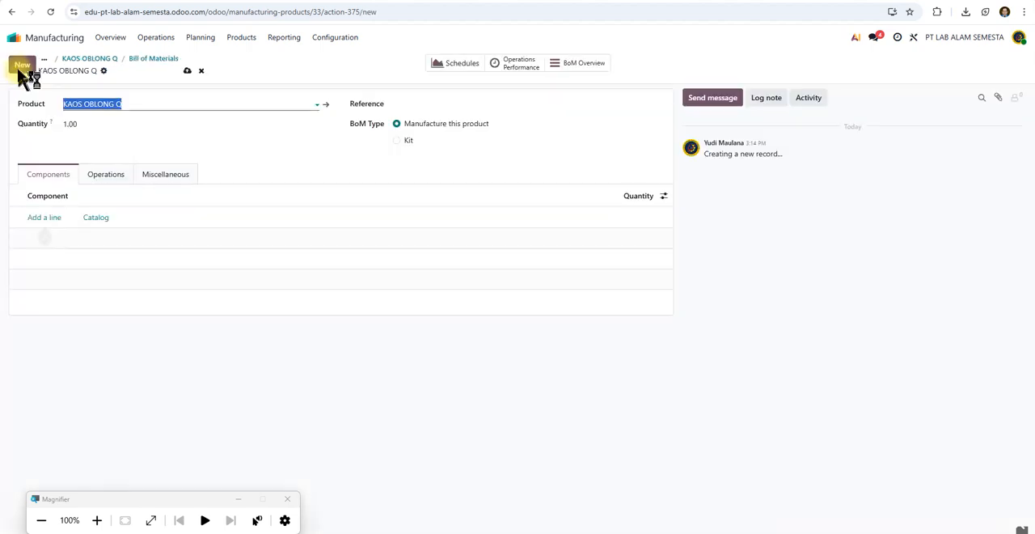
{"action": "left_click", "coordinate": [54, 216]}
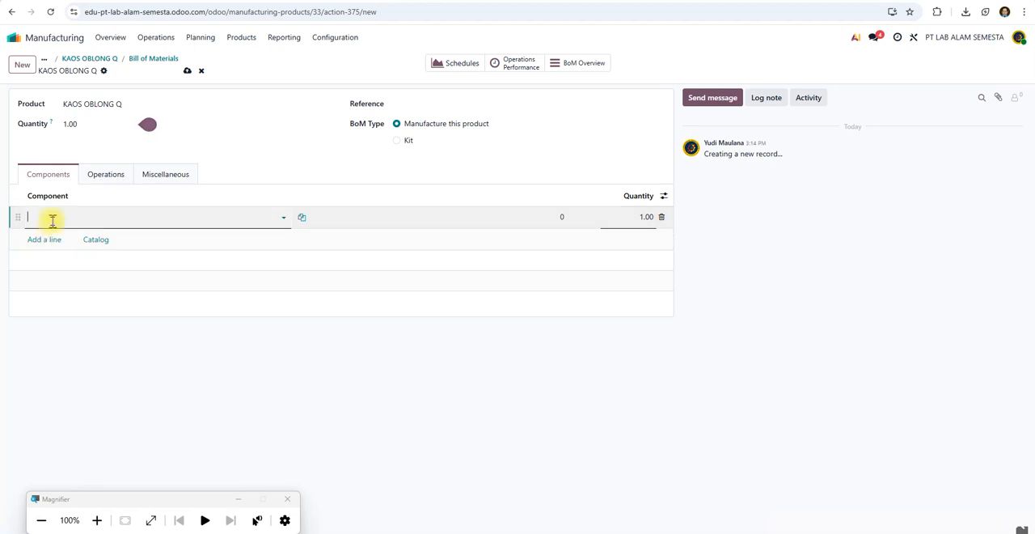
{"action": "left_click", "coordinate": [285, 219]}
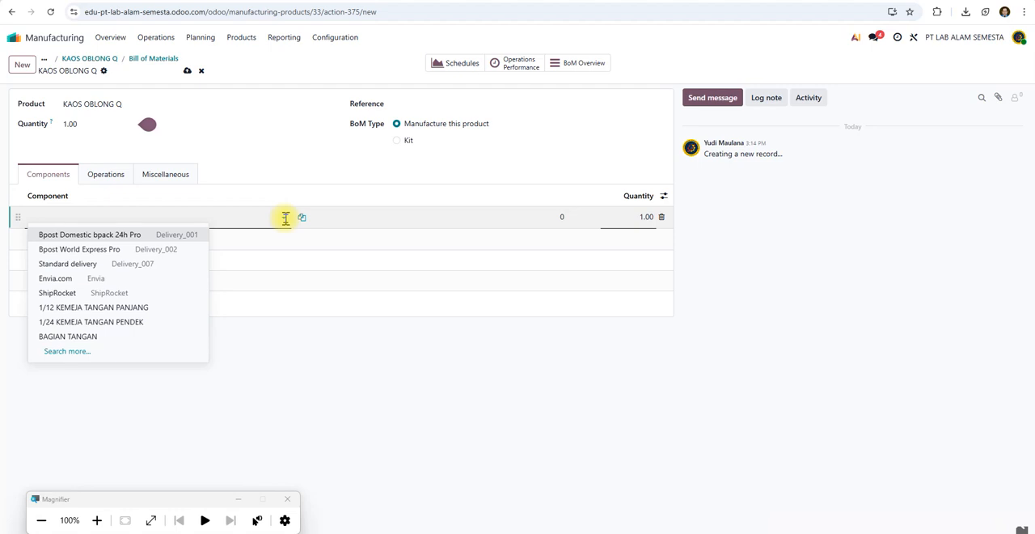
{"action": "type", "text": "BOD"}
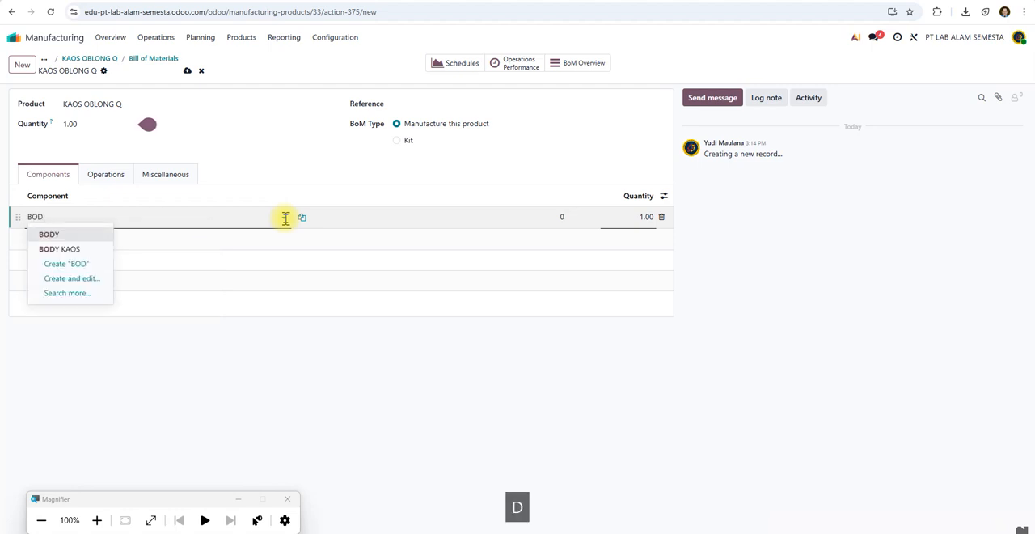
{"action": "left_click", "coordinate": [81, 248]}
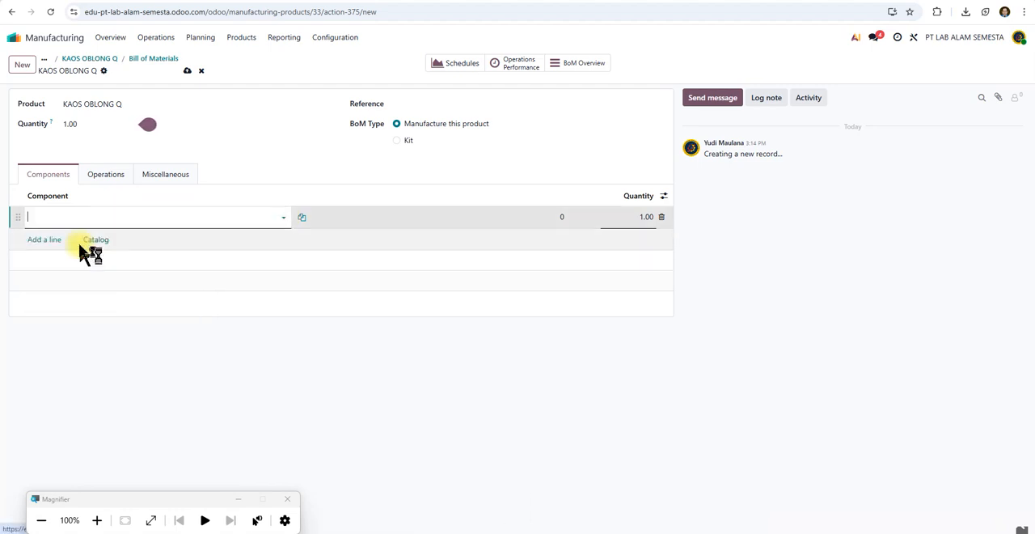
Add SAKU KOAS as the second component of the bill of materials.
{"action": "left_click", "coordinate": [57, 241]}
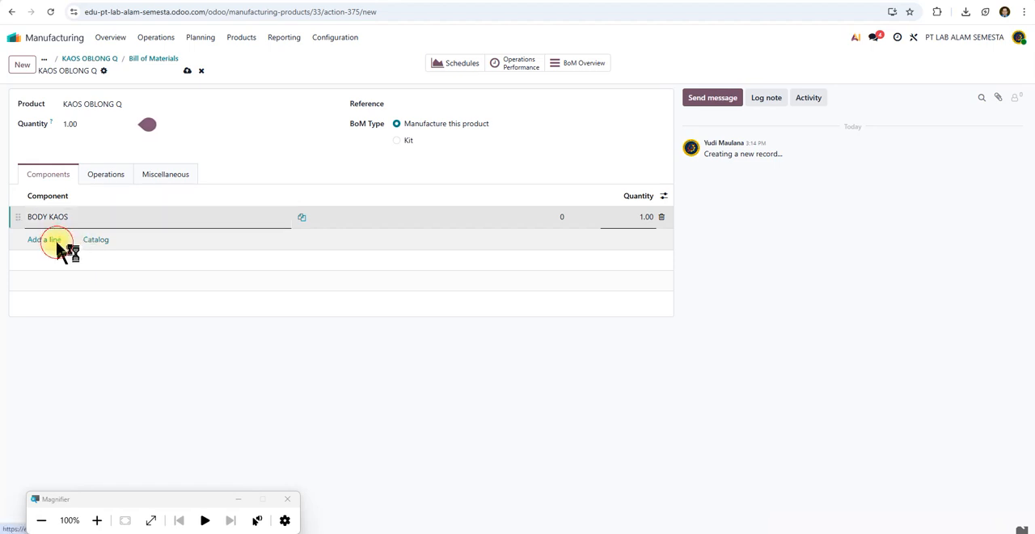
{"action": "type", "text": "SAKU"}
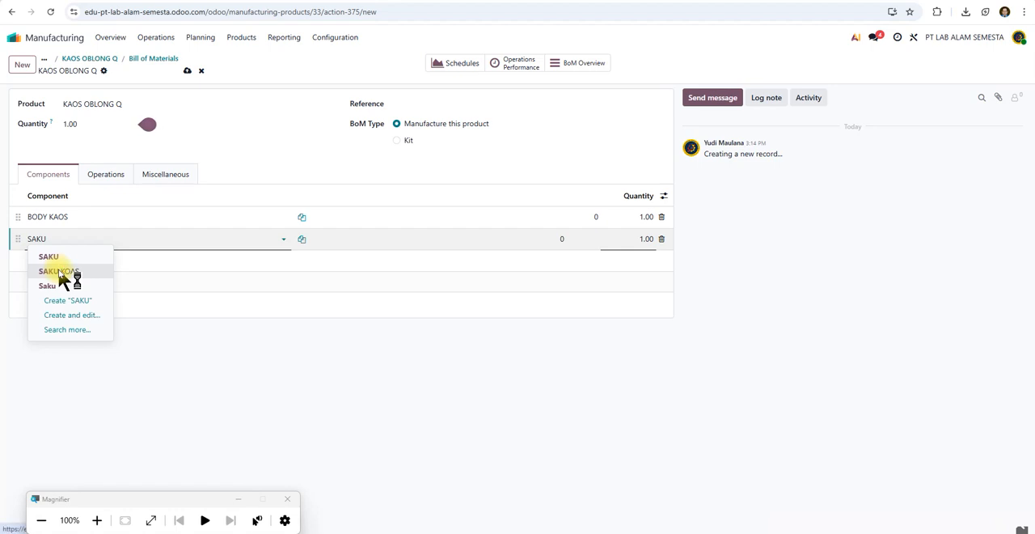
{"action": "left_click", "coordinate": [58, 271]}
Add KERAH KAOS as the third component of the bill of materials.
{"action": "left_click", "coordinate": [50, 262]}
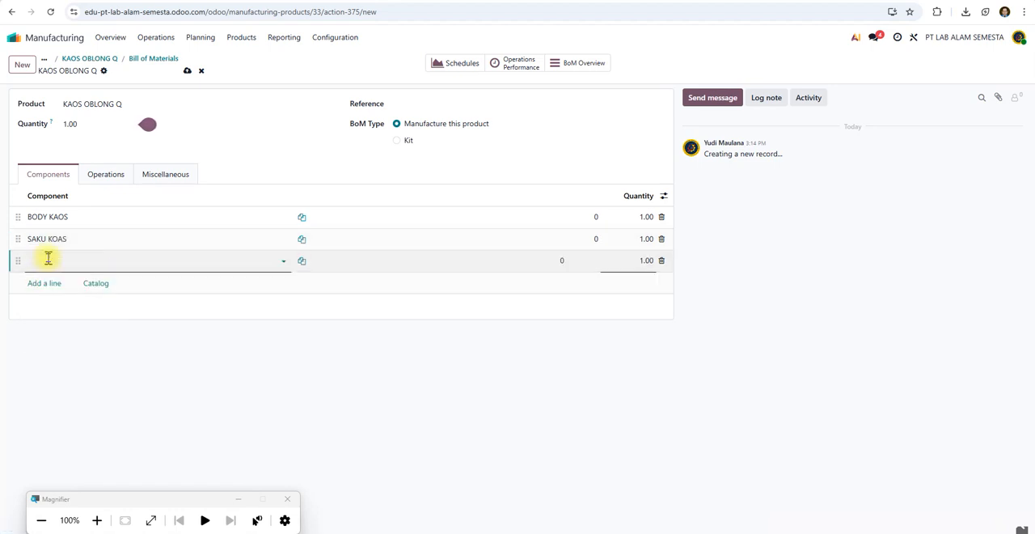
{"action": "type", "text": "R"}
{"action": "key", "text": "BackSpace"}
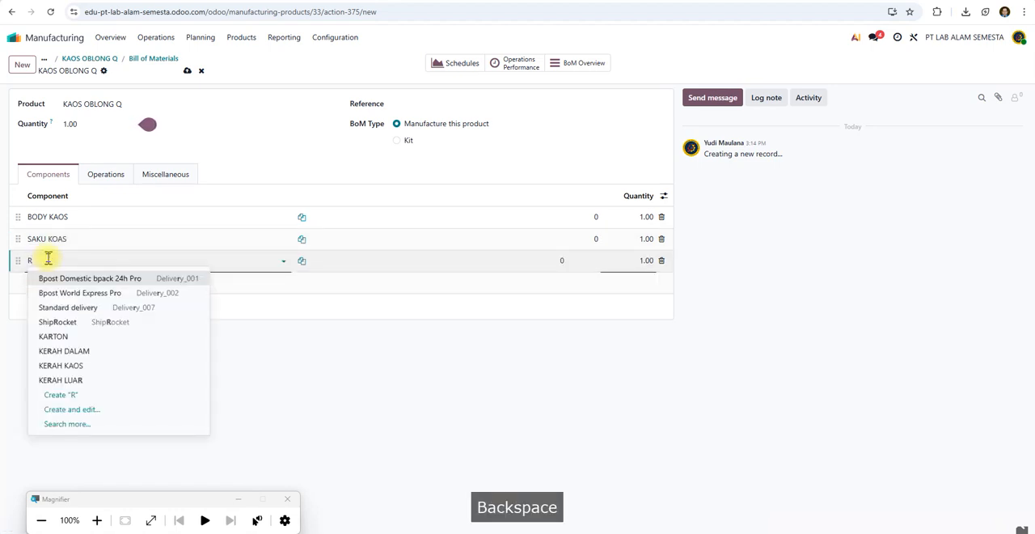
{"action": "type", "text": "KERAGH"}
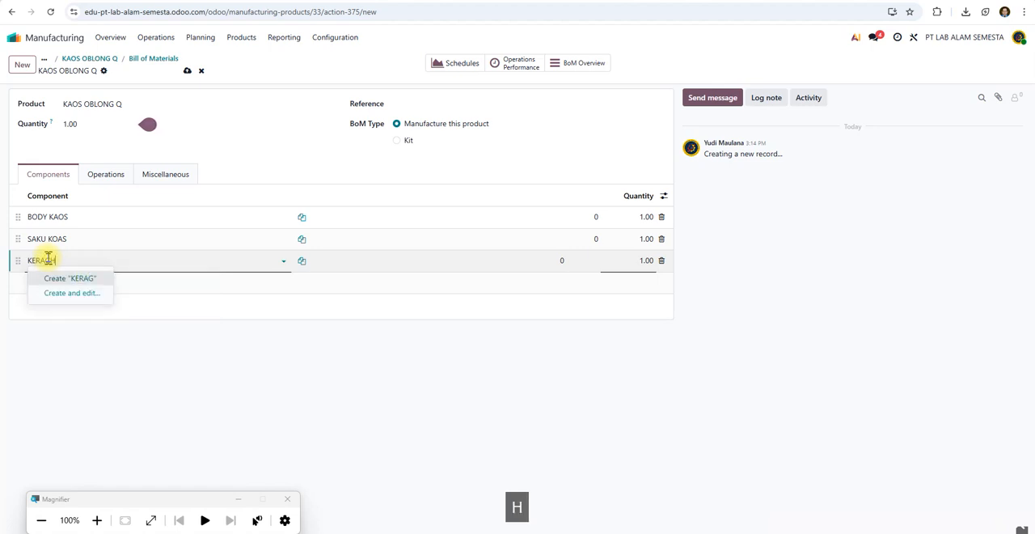
{"action": "key", "text": "BackSpace"}
{"action": "key", "text": "BackSpace"}
{"action": "key", "text": "BackSpace"}
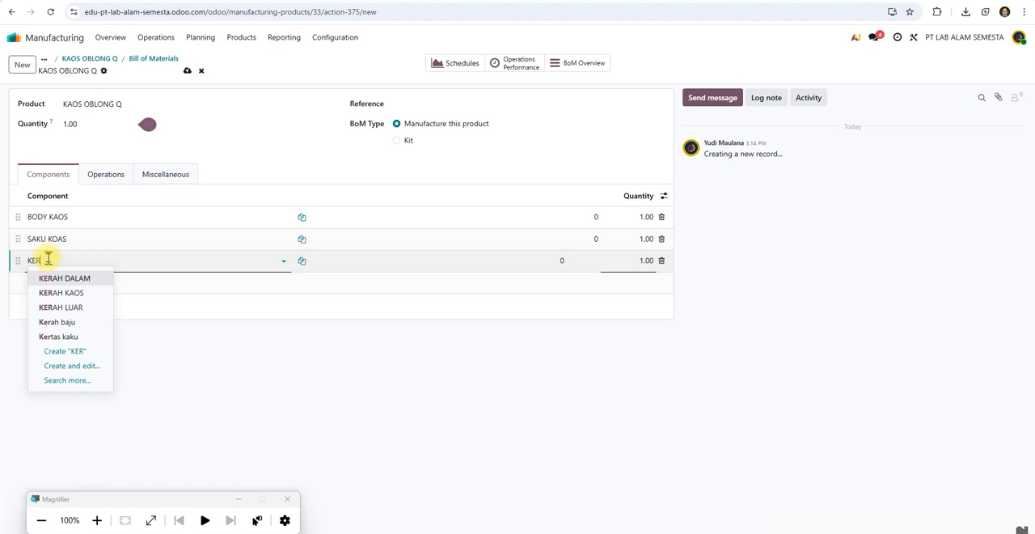
{"action": "type", "text": "AH"}
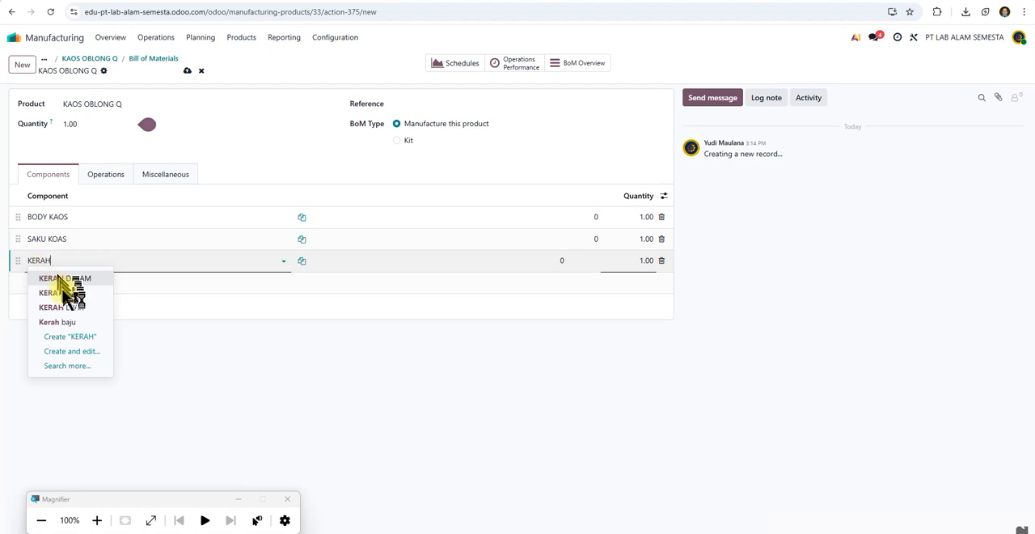
{"action": "left_click", "coordinate": [64, 293]}
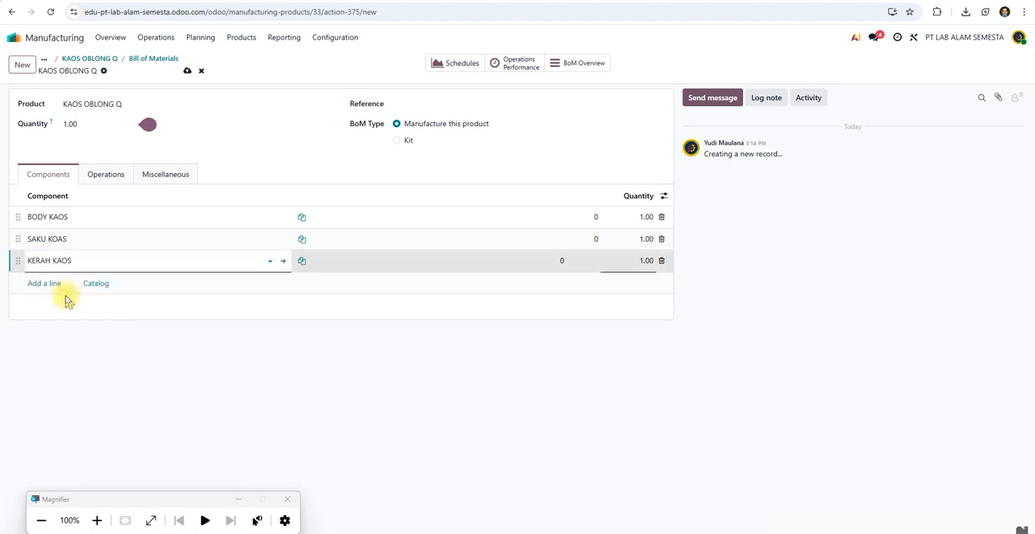
Add BAGIAN TANGAN KAOS as the fourth component and save the bill of materials.
{"action": "left_click", "coordinate": [49, 283]}
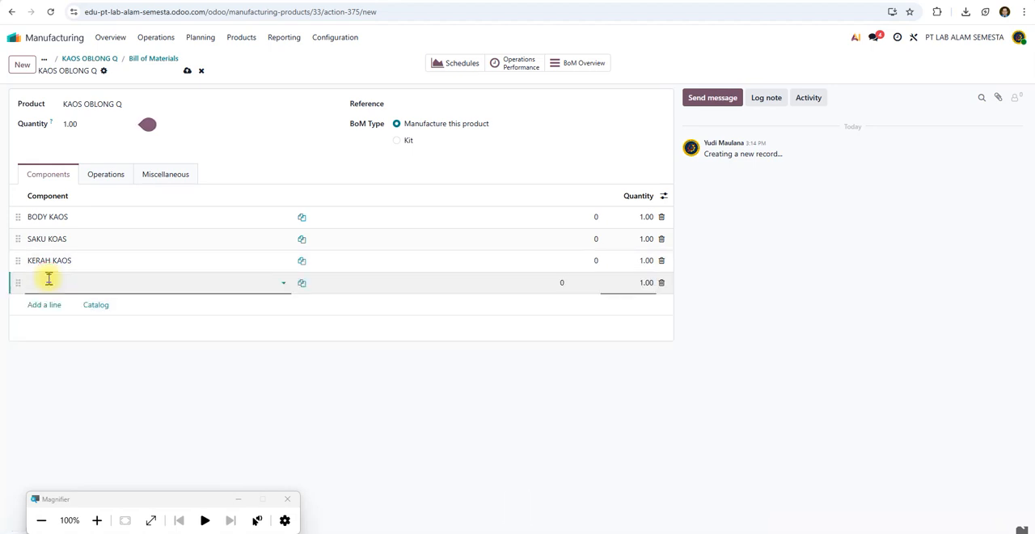
{"action": "type", "text": "TANAGN"}
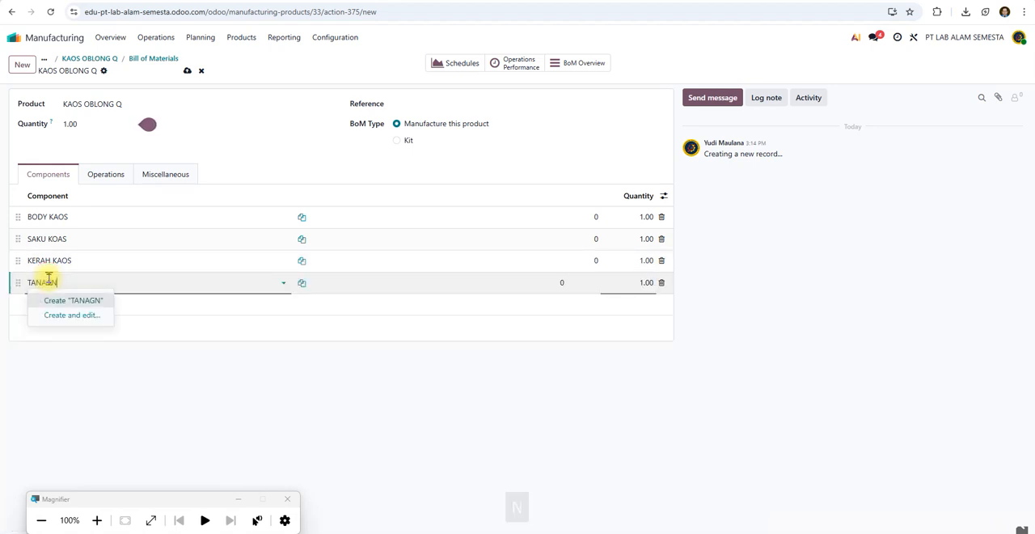
{"action": "key", "text": "BackSpace"}
{"action": "type", "text": "A"}
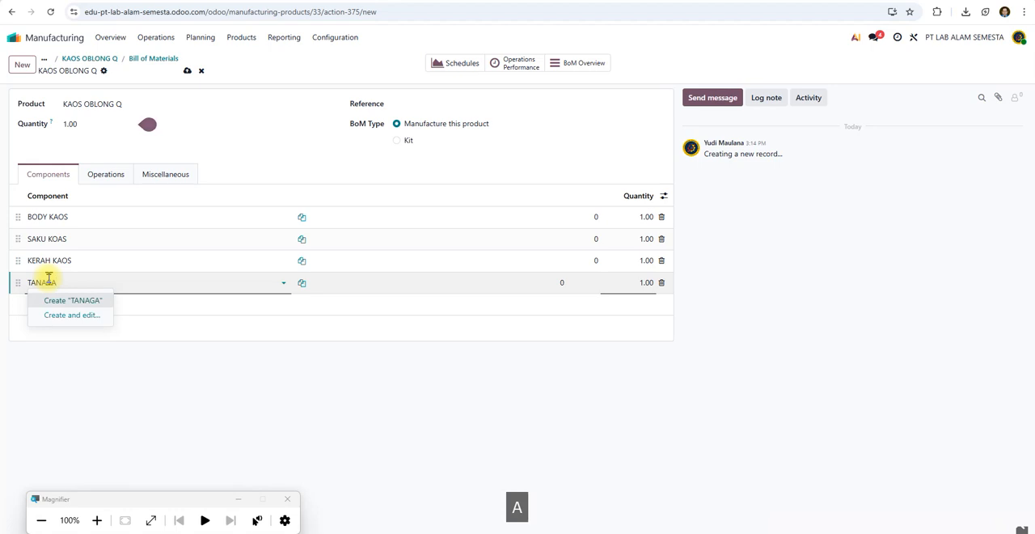
{"action": "type", "text": "N"}
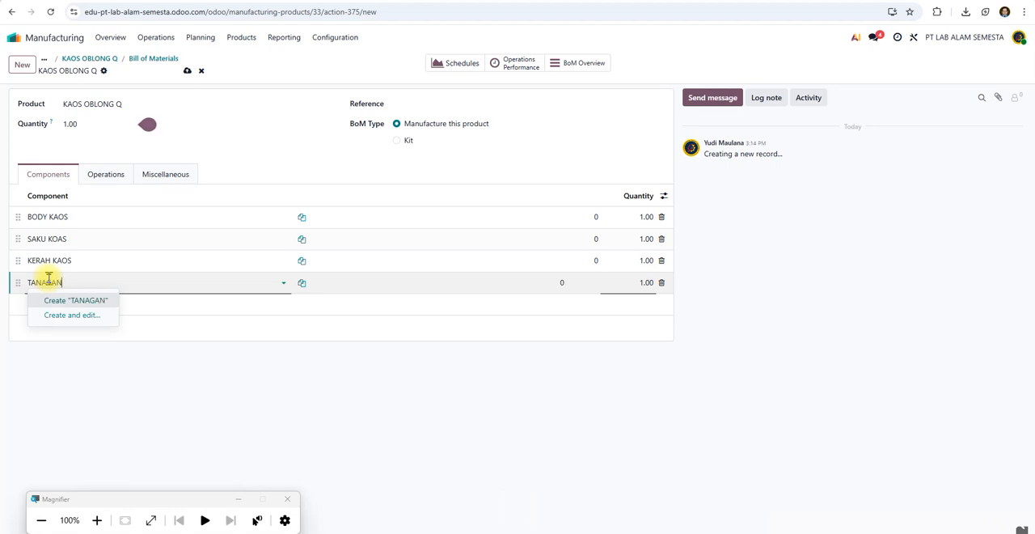
{"action": "key", "text": "BackSpace"}
{"action": "key", "text": "BackSpace"}
{"action": "key", "text": "BackSpace"}
{"action": "key", "text": "BackSpace"}
{"action": "key", "text": "BackSpace"}
{"action": "key", "text": "BackSpace"}
{"action": "key", "text": "BackSpace"}
{"action": "type", "text": "BA"}
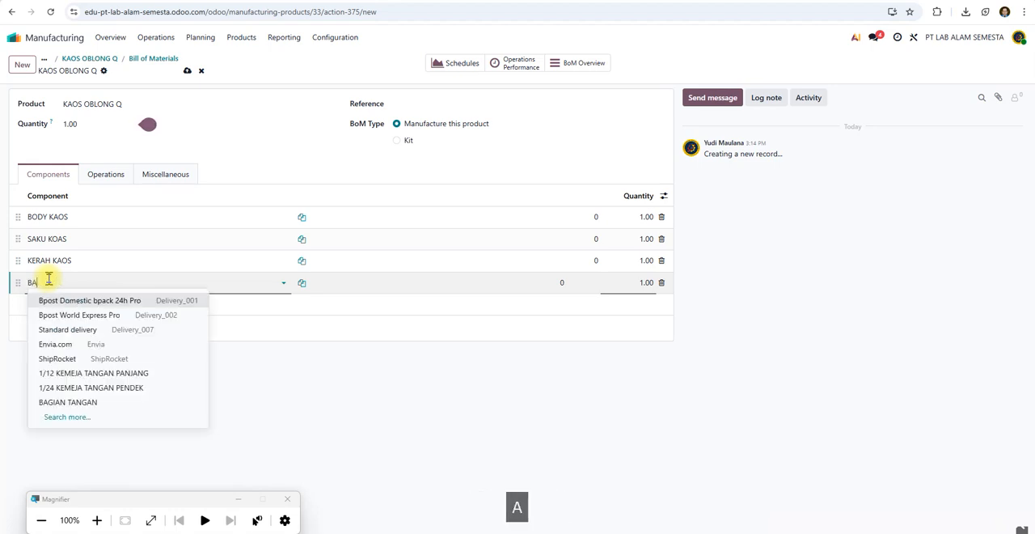
{"action": "type", "text": "GIAN TANGAN"}
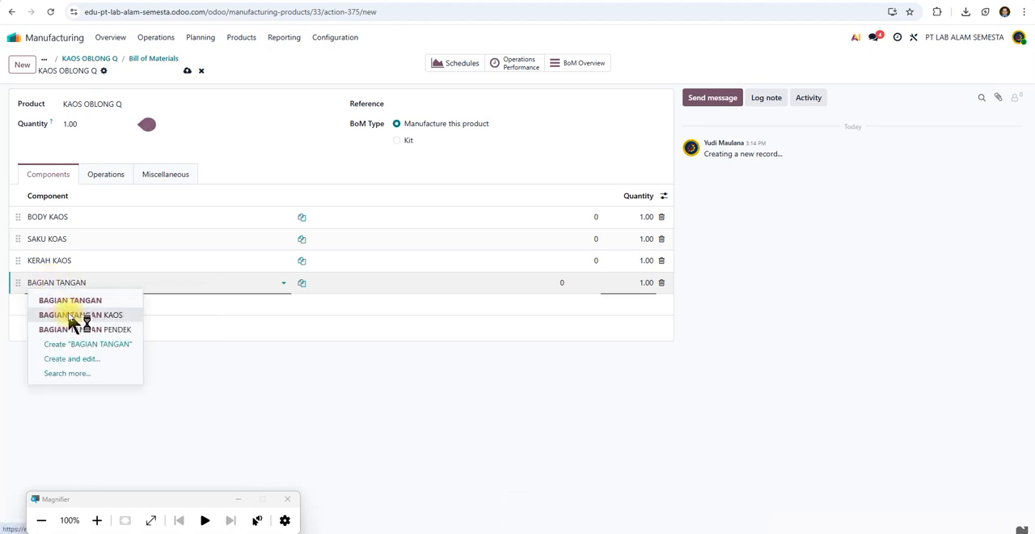
{"action": "left_click", "coordinate": [71, 315]}
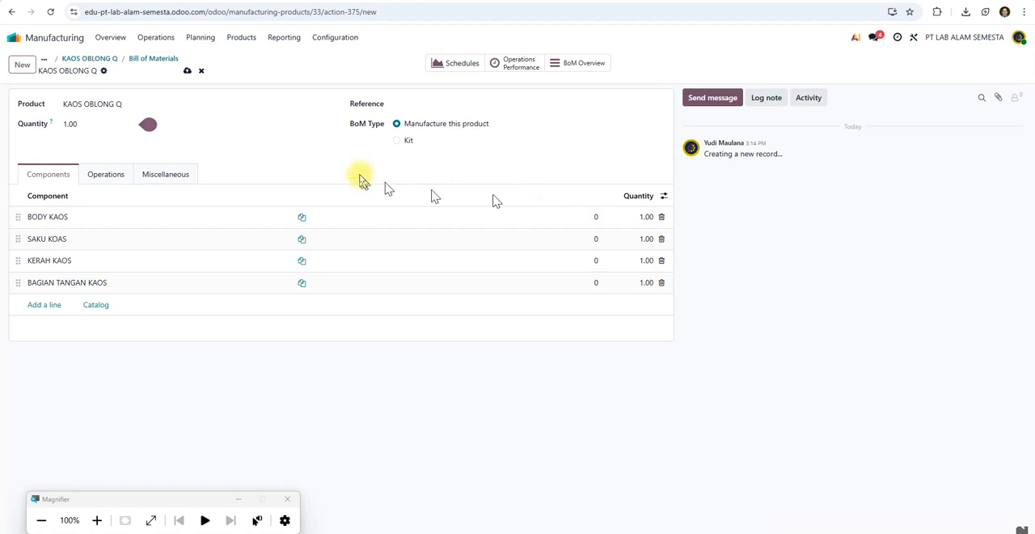
{"action": "left_click", "coordinate": [187, 71]}
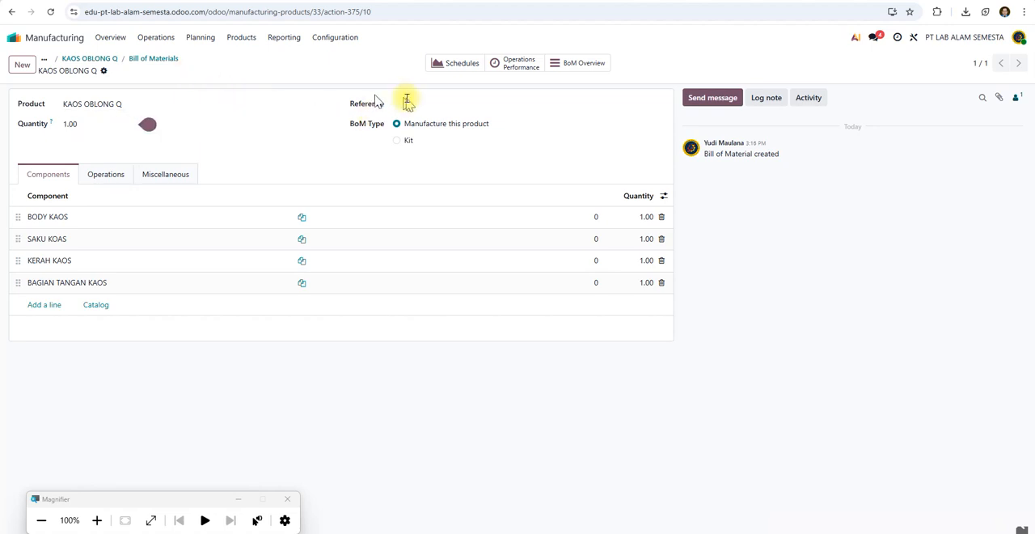
View the bill of materials' operations performance and the work orders planning by production.
{"action": "left_click", "coordinate": [518, 69]}
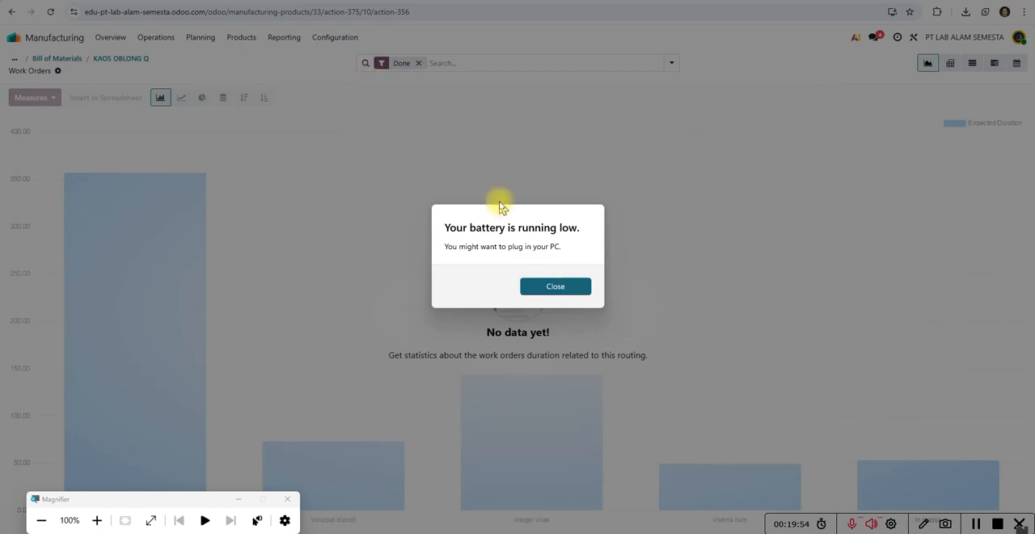
{"action": "left_click", "coordinate": [563, 288]}
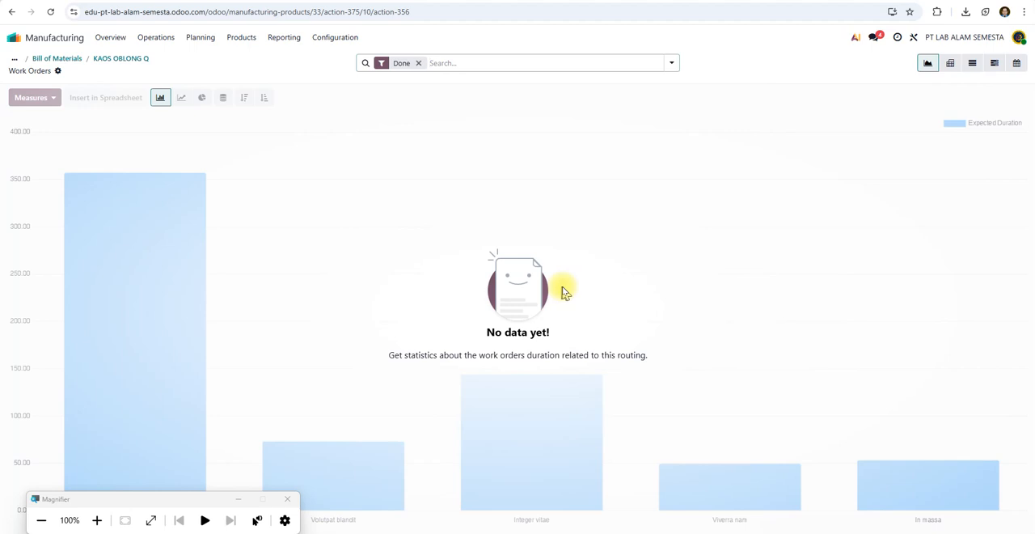
{"action": "left_click", "coordinate": [236, 39]}
{"action": "left_click", "coordinate": [202, 40]}
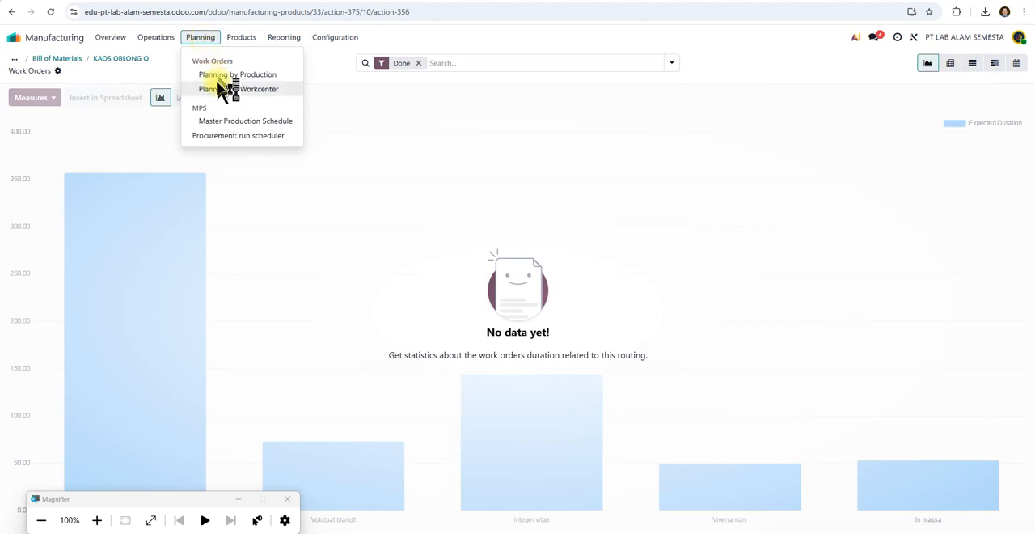
{"action": "left_click", "coordinate": [217, 74]}
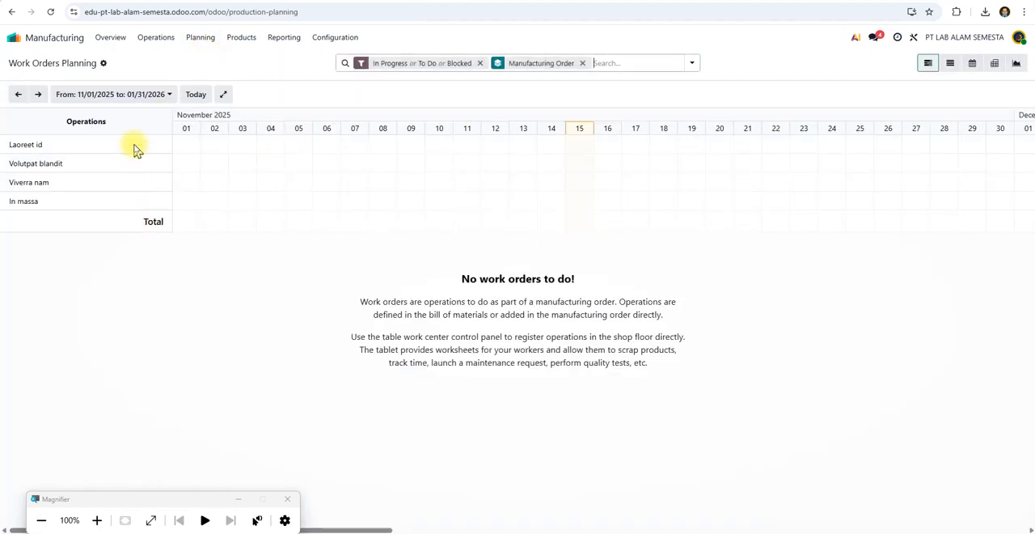
Open the Master Production Schedule.
{"action": "left_click", "coordinate": [242, 38]}
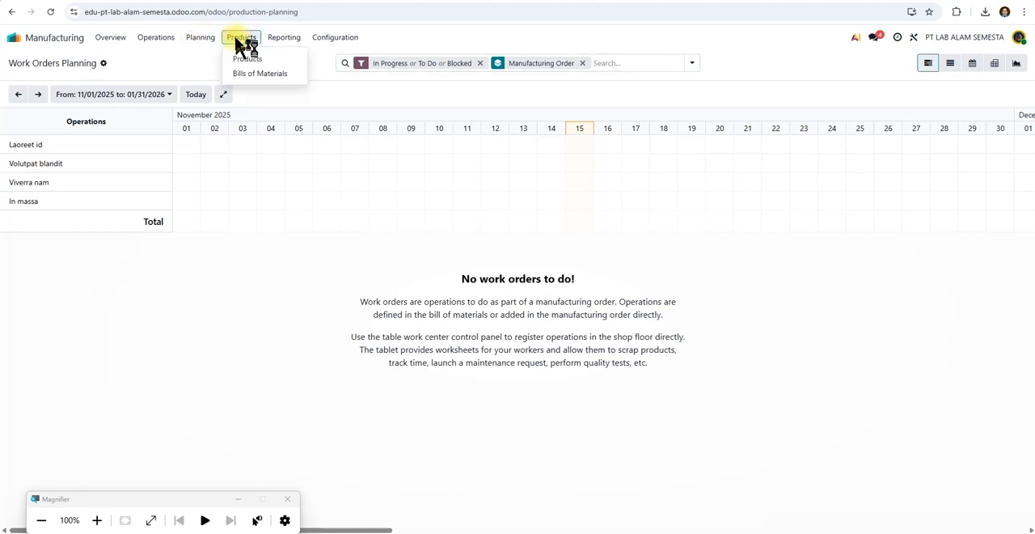
{"action": "mouse_move", "coordinate": [175, 42]}
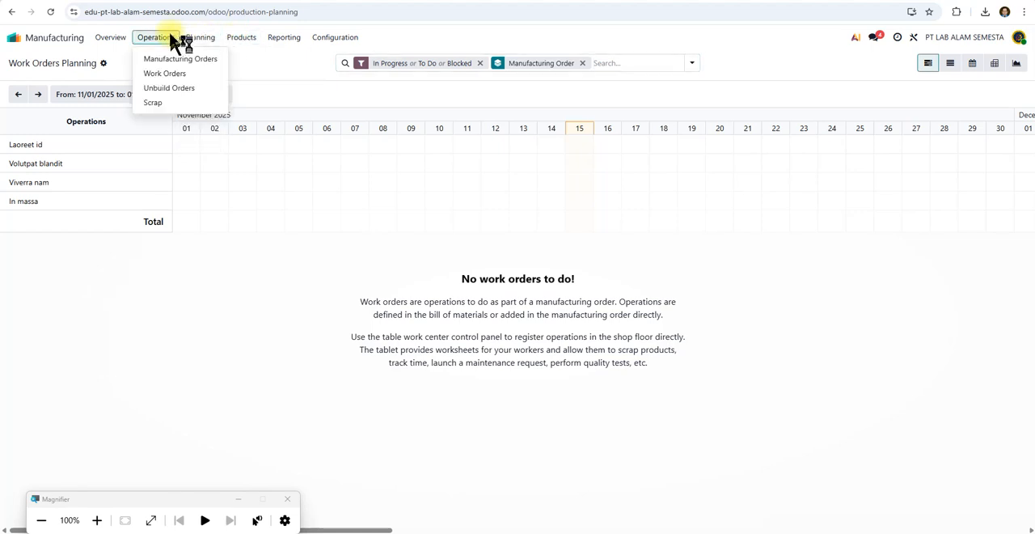
{"action": "mouse_move", "coordinate": [241, 45]}
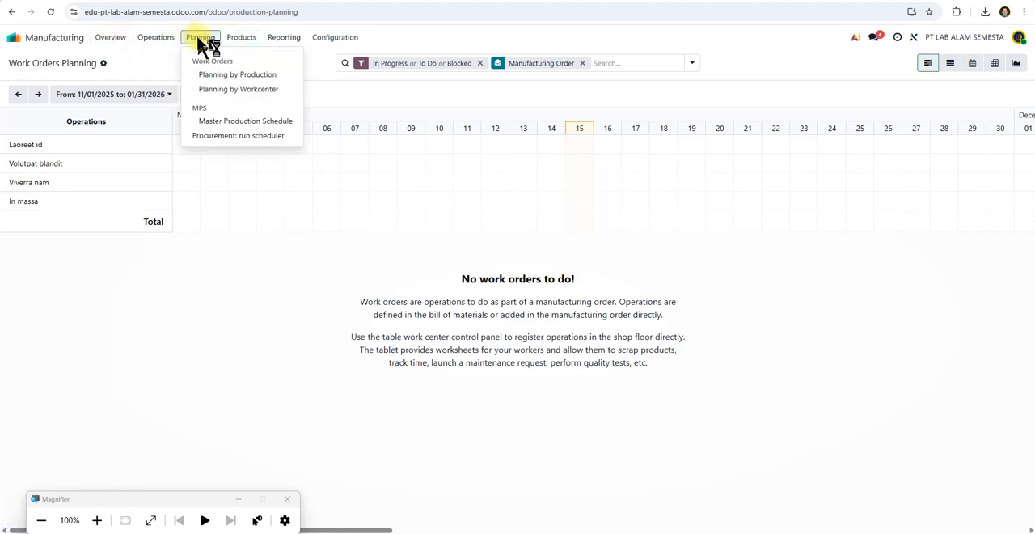
{"action": "left_click", "coordinate": [227, 123]}
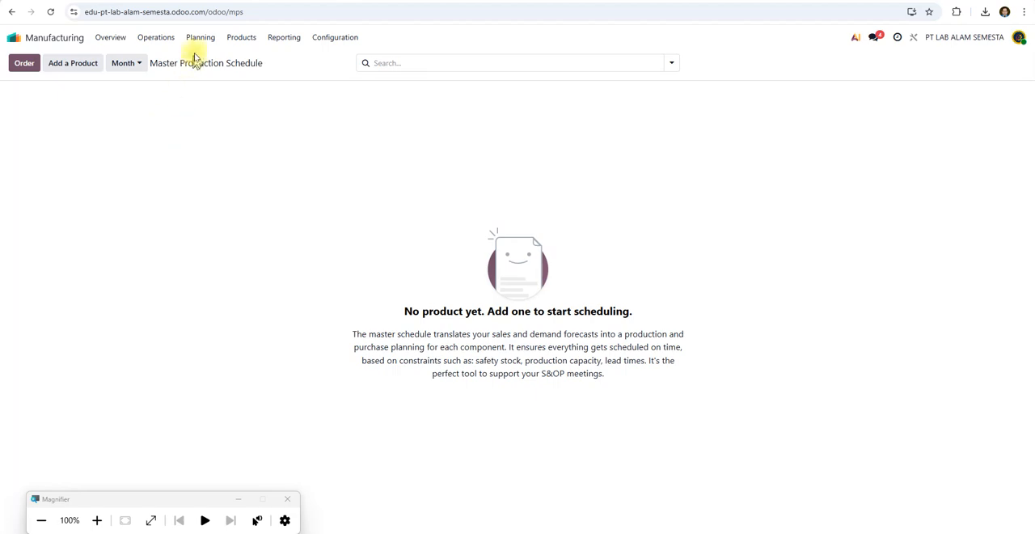
Open the KAOS OBLONG Q product, check its reordering rules and return to the product list.
{"action": "left_click", "coordinate": [241, 40]}
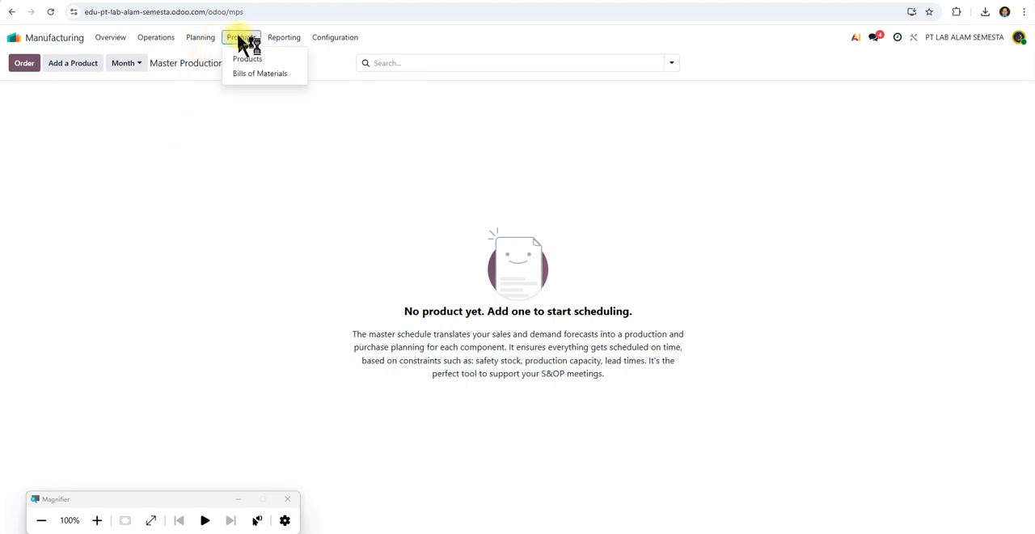
{"action": "left_click", "coordinate": [246, 59]}
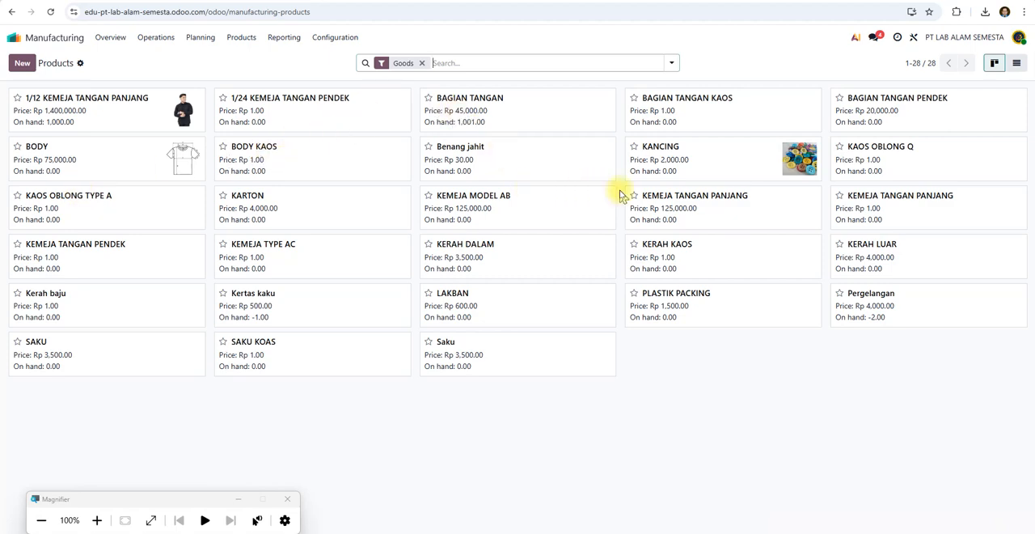
{"action": "left_click", "coordinate": [914, 155]}
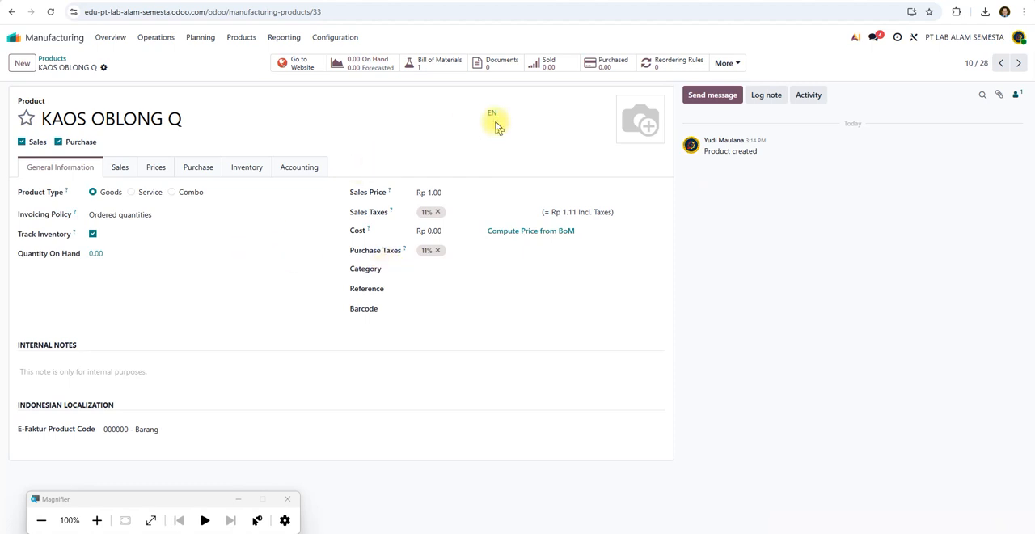
{"action": "left_click", "coordinate": [660, 71]}
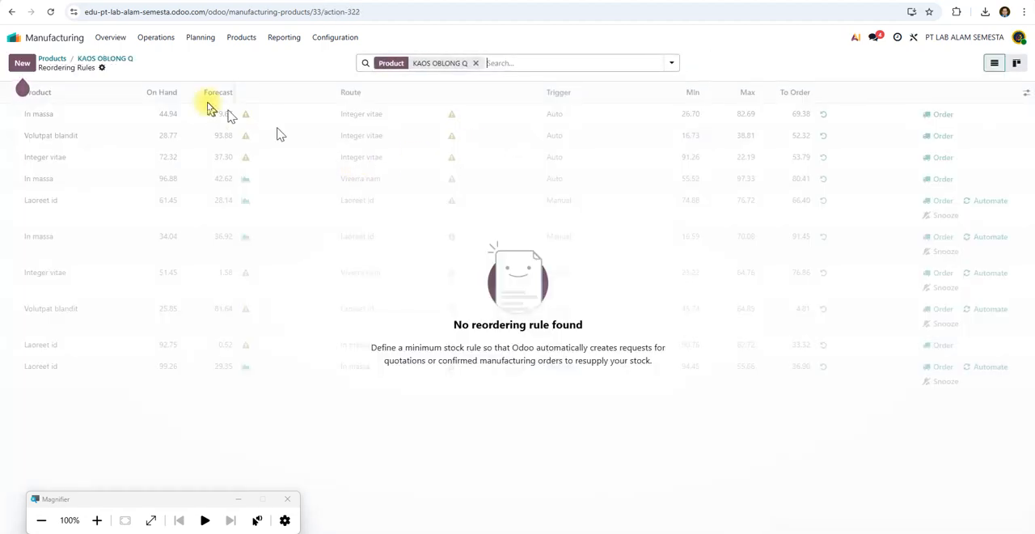
{"action": "left_click", "coordinate": [50, 61]}
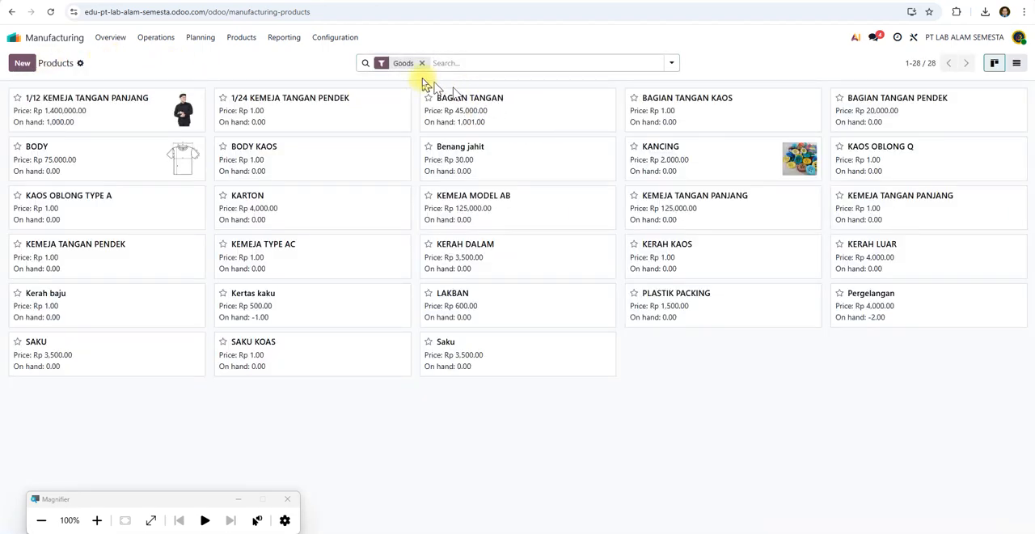
Start a new manufacturing order.
{"action": "left_click", "coordinate": [278, 41]}
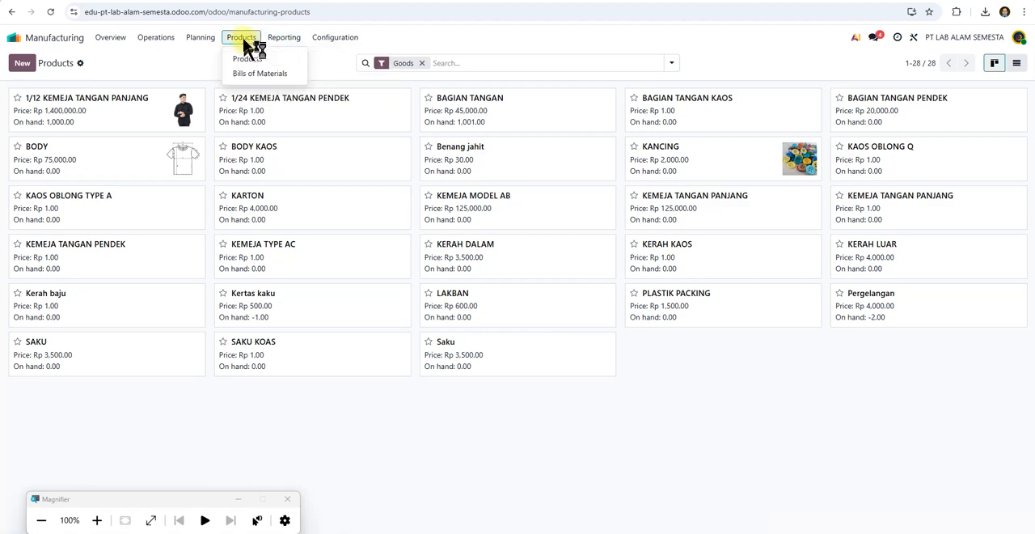
{"action": "mouse_move", "coordinate": [203, 41]}
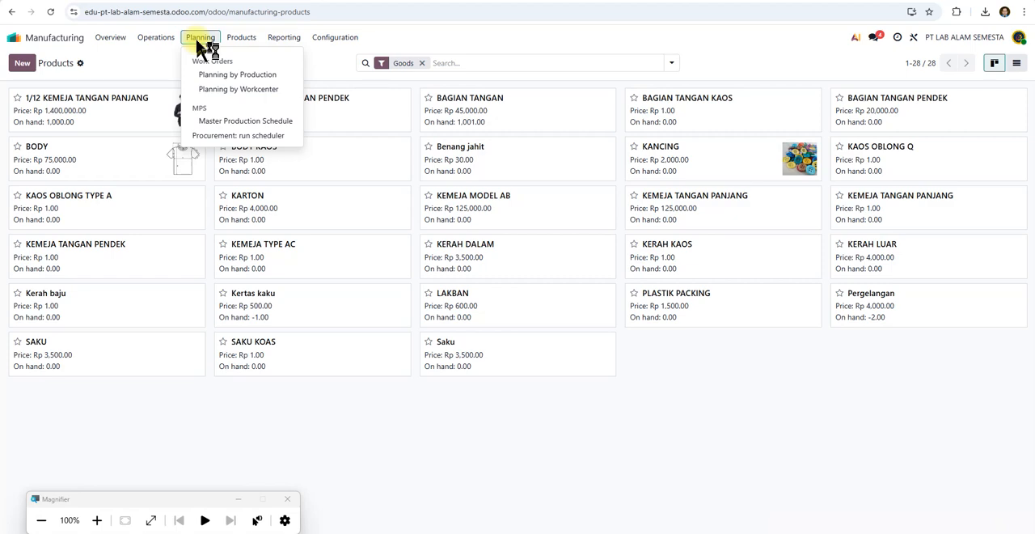
{"action": "mouse_move", "coordinate": [166, 47]}
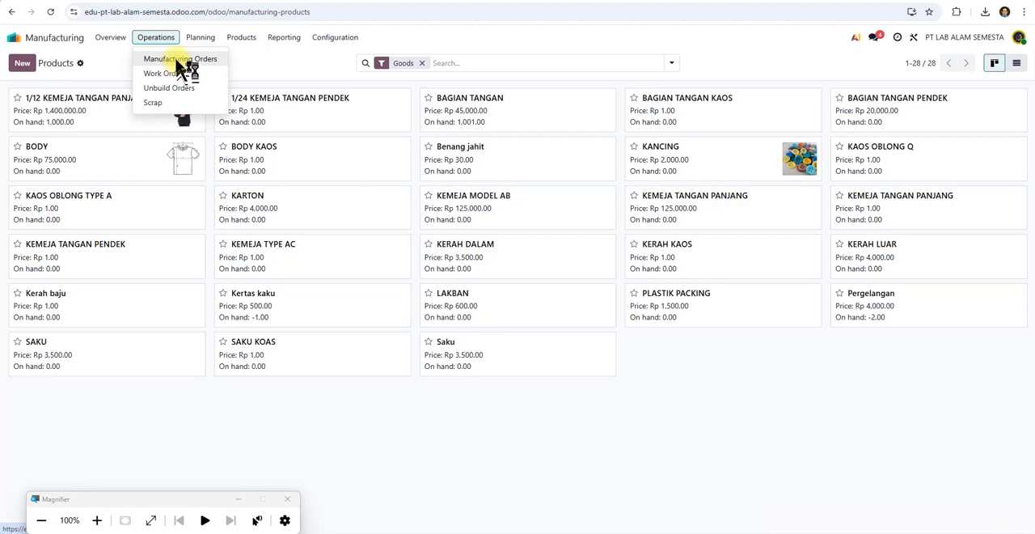
{"action": "left_click", "coordinate": [178, 61]}
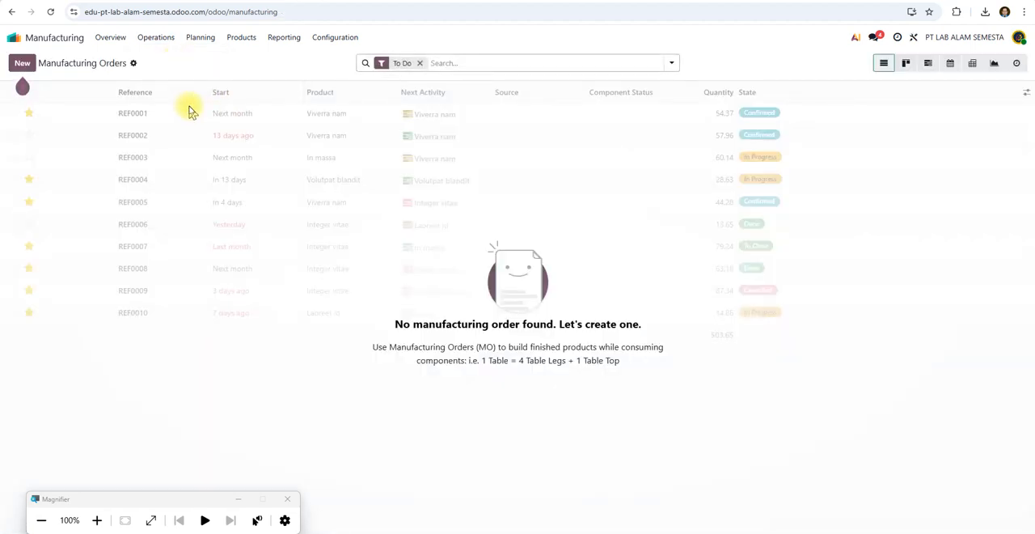
{"action": "left_click", "coordinate": [31, 64]}
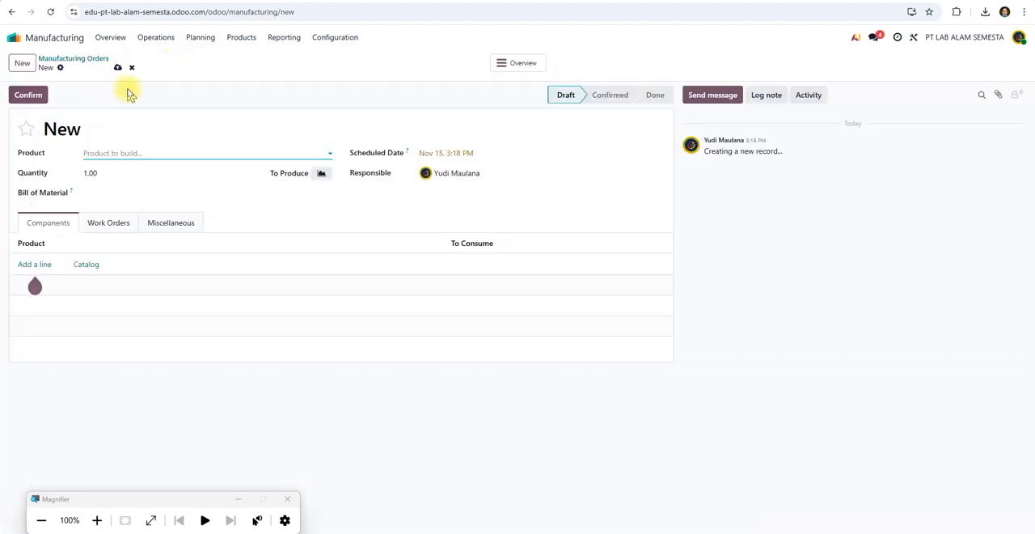
{"action": "left_click", "coordinate": [331, 156]}
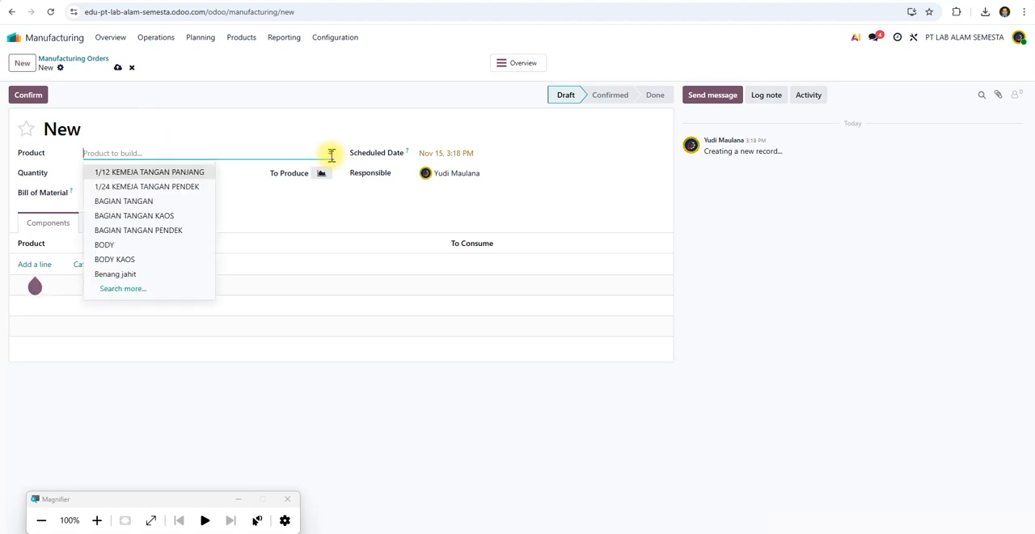
{"action": "left_click", "coordinate": [320, 139]}
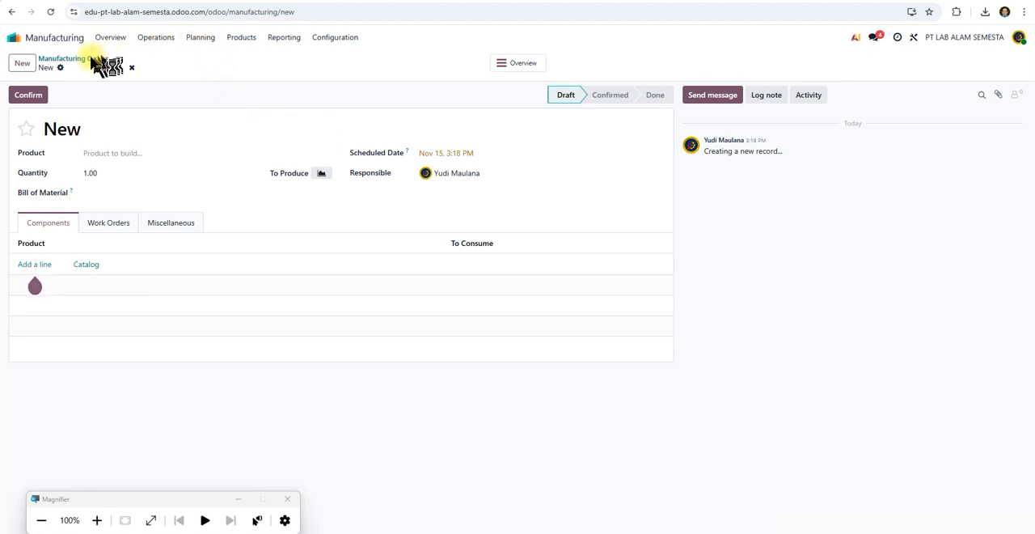
{"action": "left_click", "coordinate": [162, 39]}
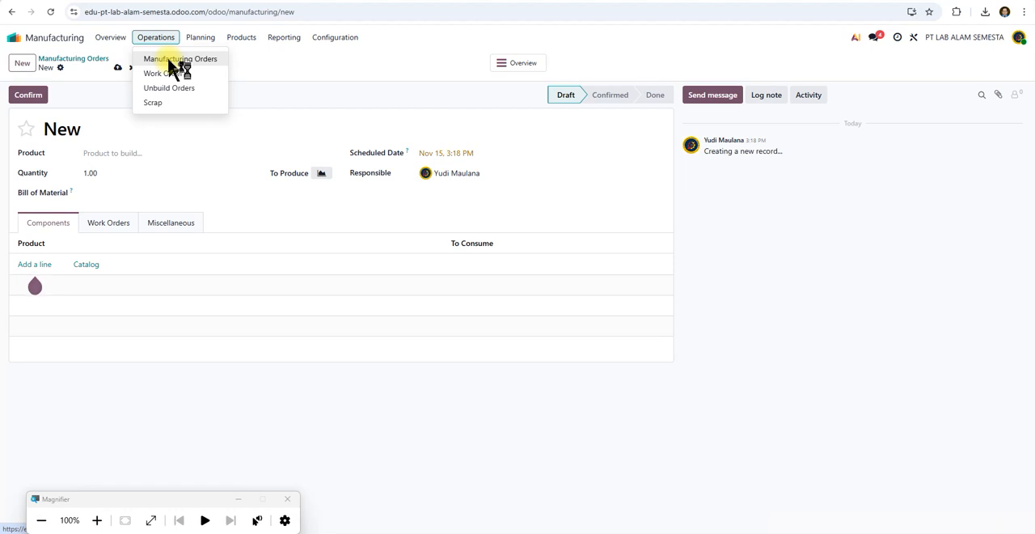
{"action": "left_click", "coordinate": [312, 67]}
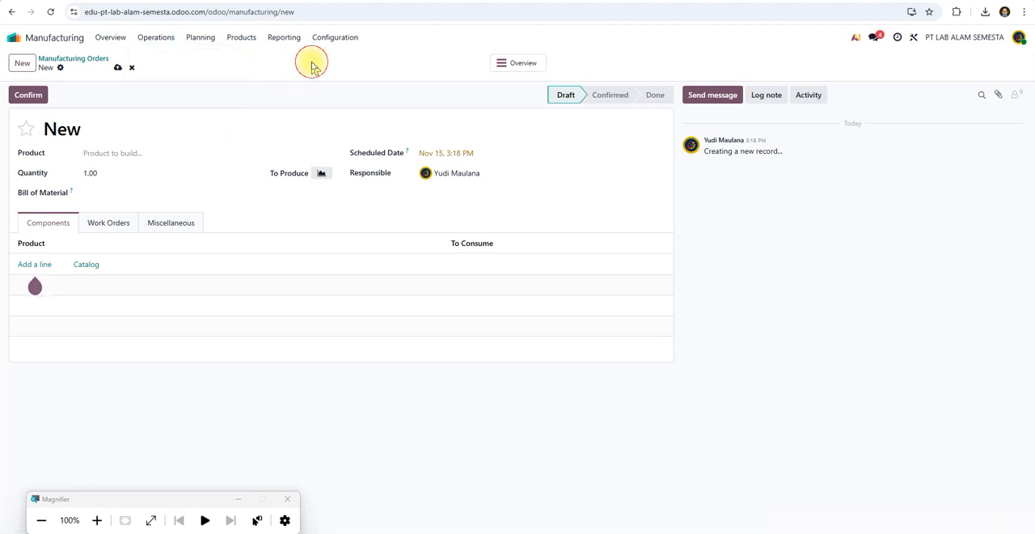
Choose KAOS OBLONG Q as the product to build and confirm the manufacturing order.
{"action": "left_click_drag", "start_coordinate": [312, 67], "coordinate": [171, 155]}
{"action": "left_click", "coordinate": [194, 157]}
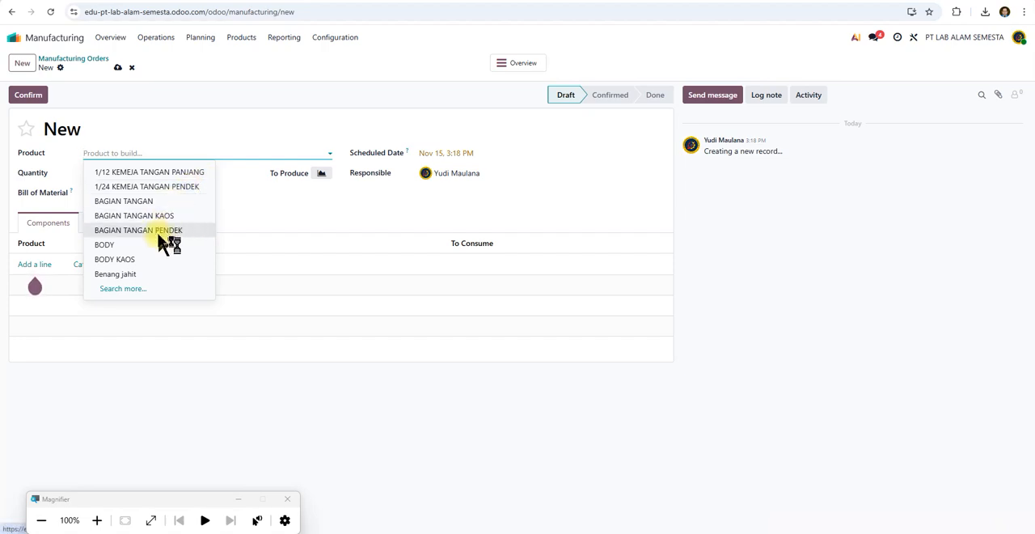
{"action": "left_click", "coordinate": [134, 289]}
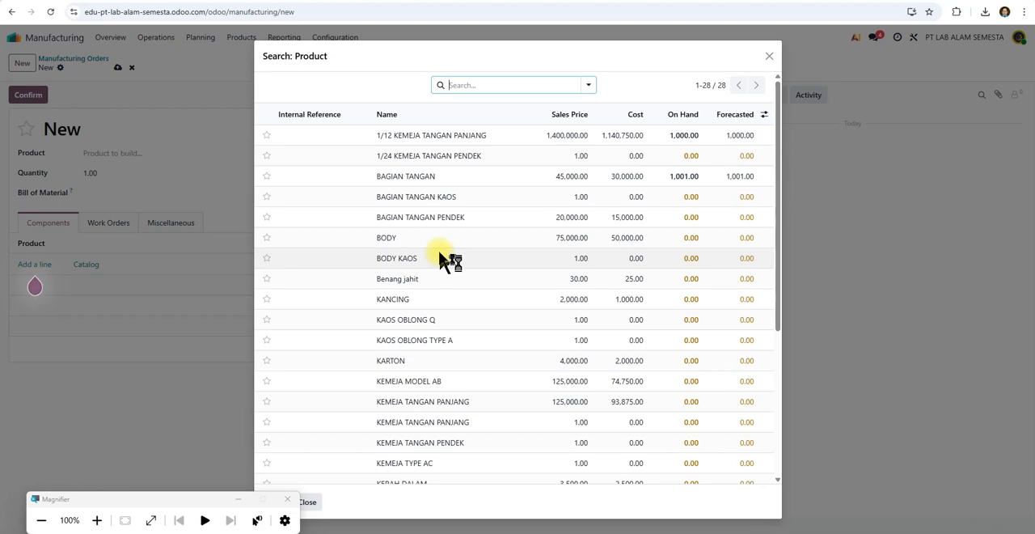
{"action": "type", "text": "KAOS"}
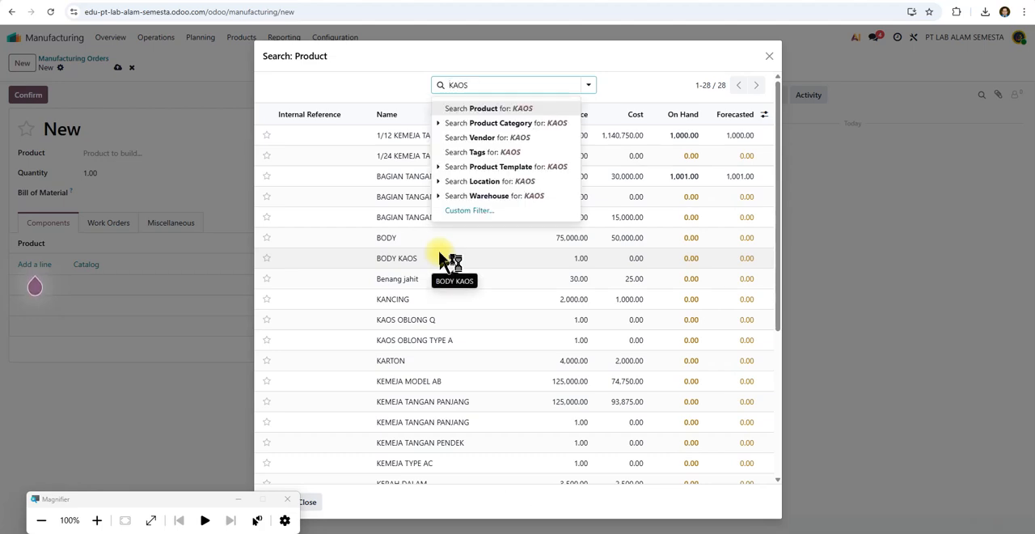
{"action": "left_click", "coordinate": [409, 317]}
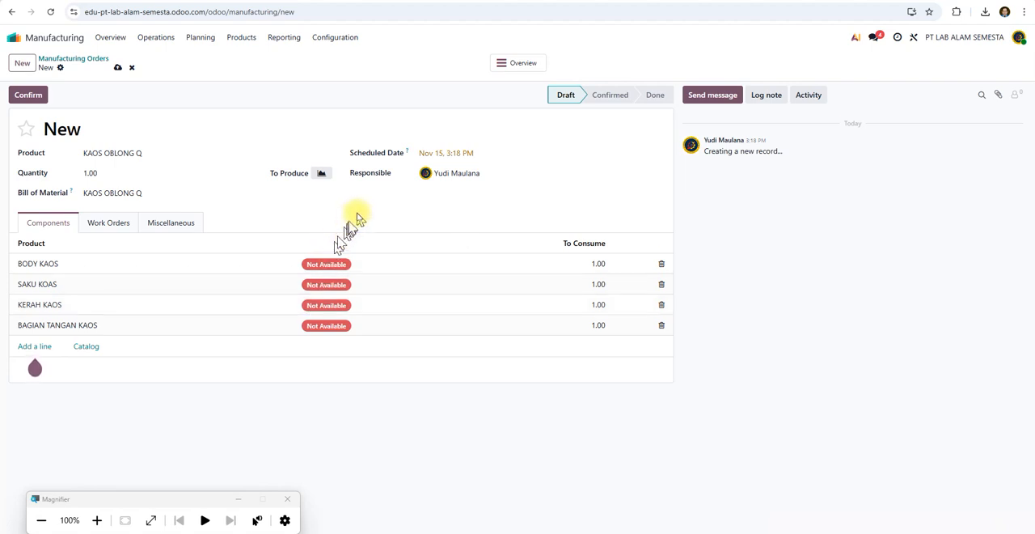
{"action": "left_click", "coordinate": [27, 95]}
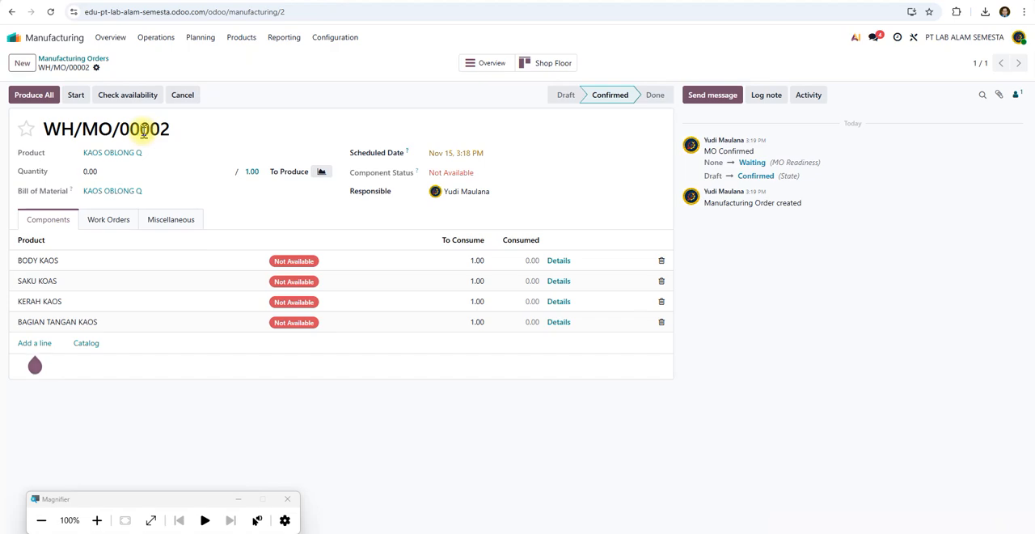
Create a new request for quotation in the Purchase app and choose the first suggested vendor.
{"action": "left_click", "coordinate": [17, 39]}
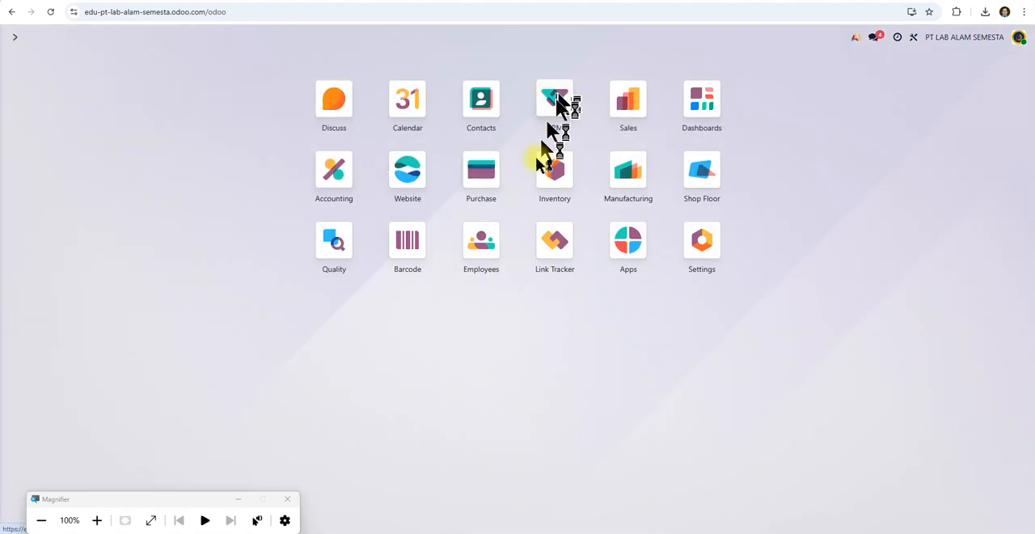
{"action": "left_click", "coordinate": [480, 171]}
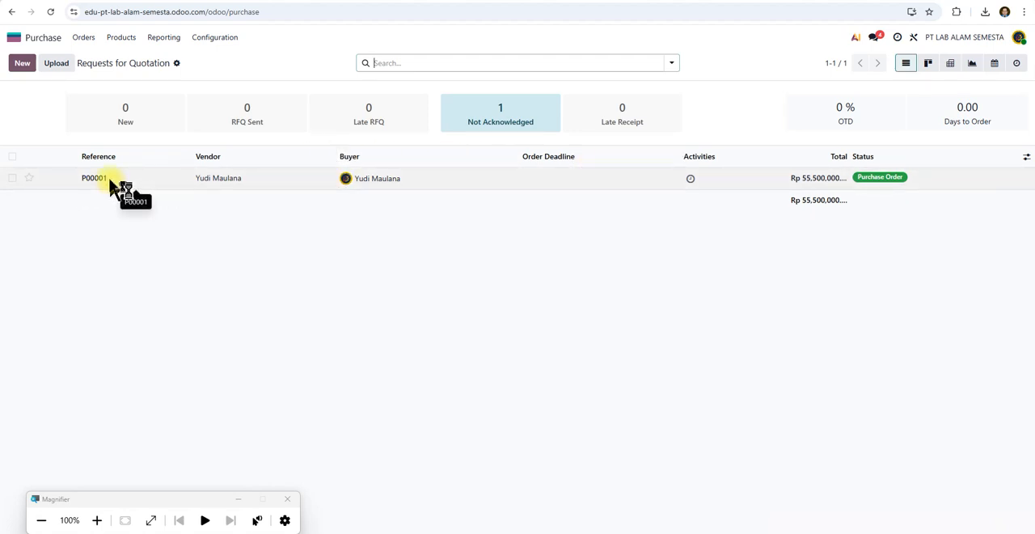
{"action": "left_click", "coordinate": [22, 63]}
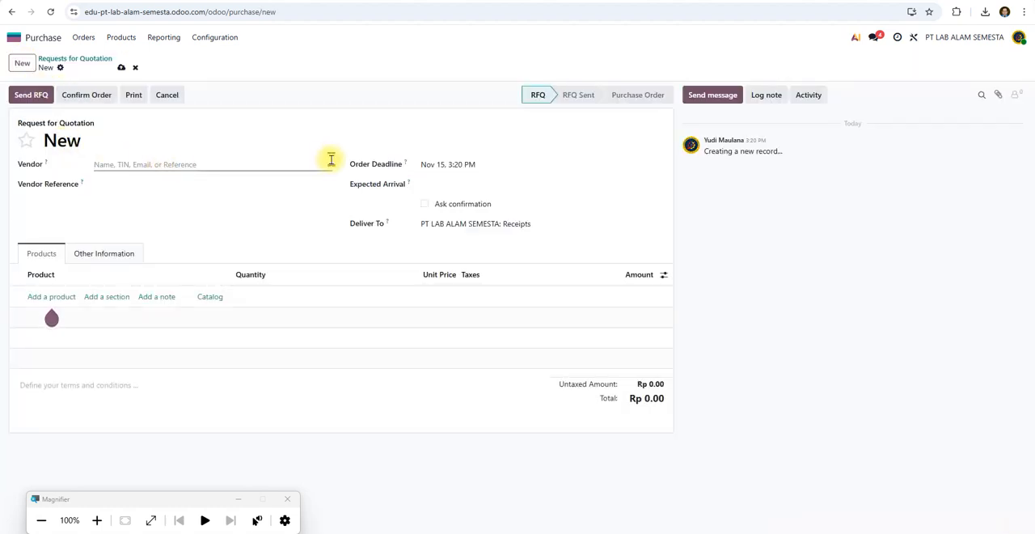
{"action": "left_click", "coordinate": [331, 165]}
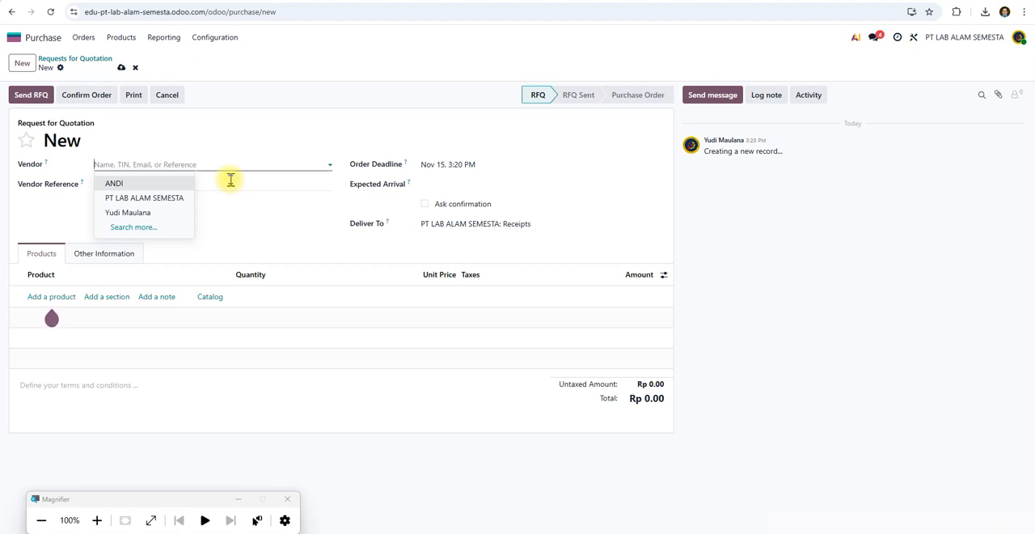
{"action": "left_click", "coordinate": [116, 109]}
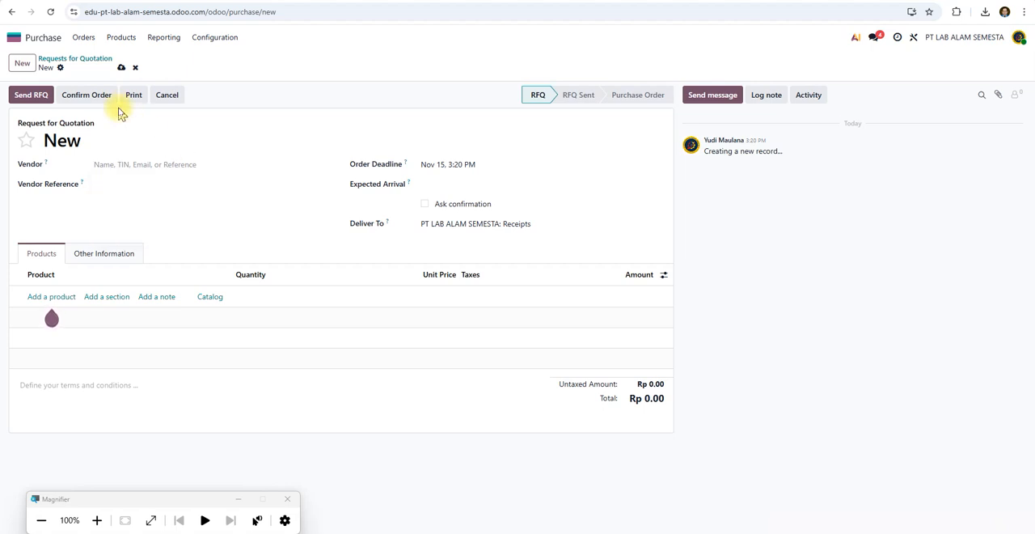
{"action": "left_click", "coordinate": [41, 98]}
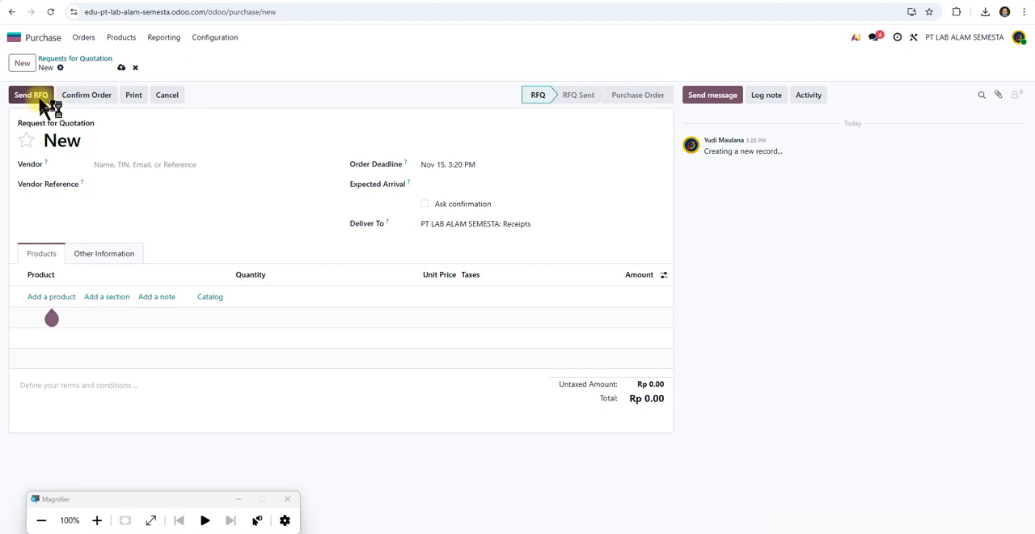
{"action": "left_click", "coordinate": [201, 162]}
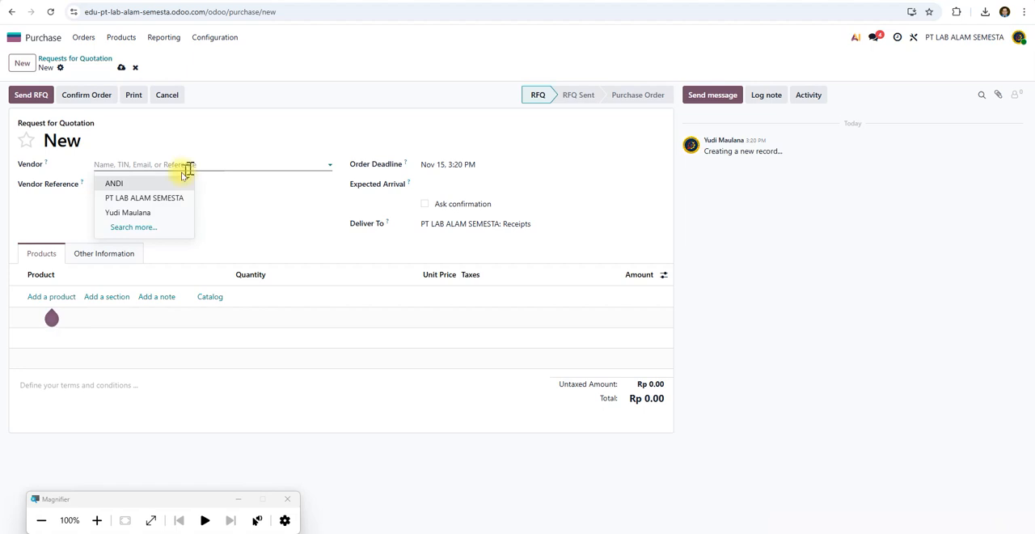
{"action": "left_click", "coordinate": [136, 186]}
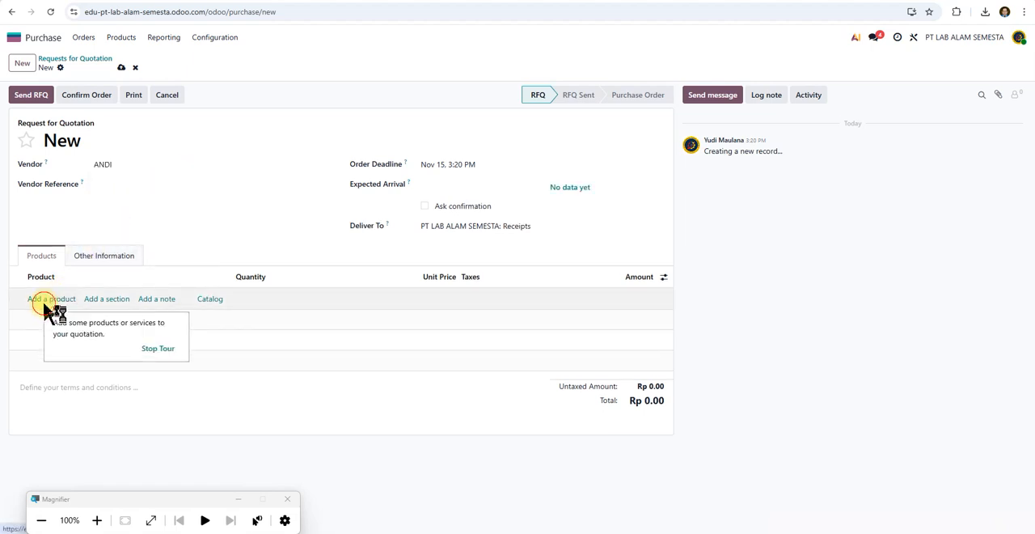
Add a BODY KAOS line to the request for quotation with quantity 1000 and unit price 5000.
{"action": "left_click", "coordinate": [43, 301]}
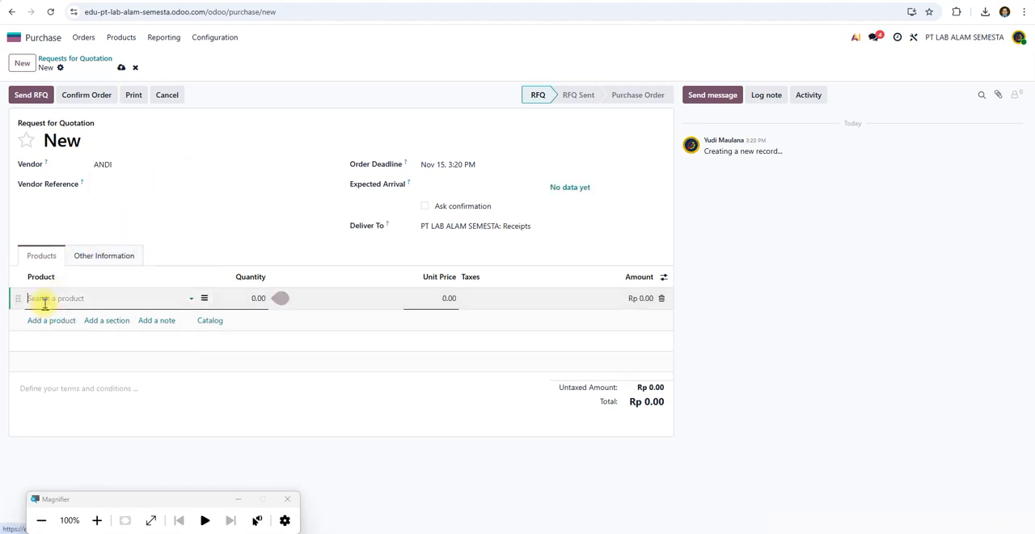
{"action": "left_click", "coordinate": [193, 299]}
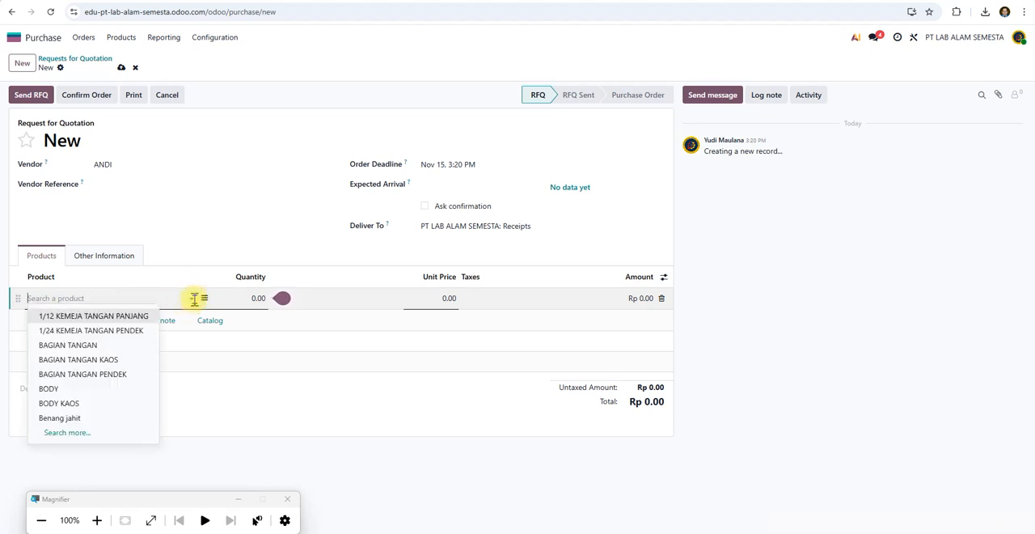
{"action": "type", "text": "BODY"}
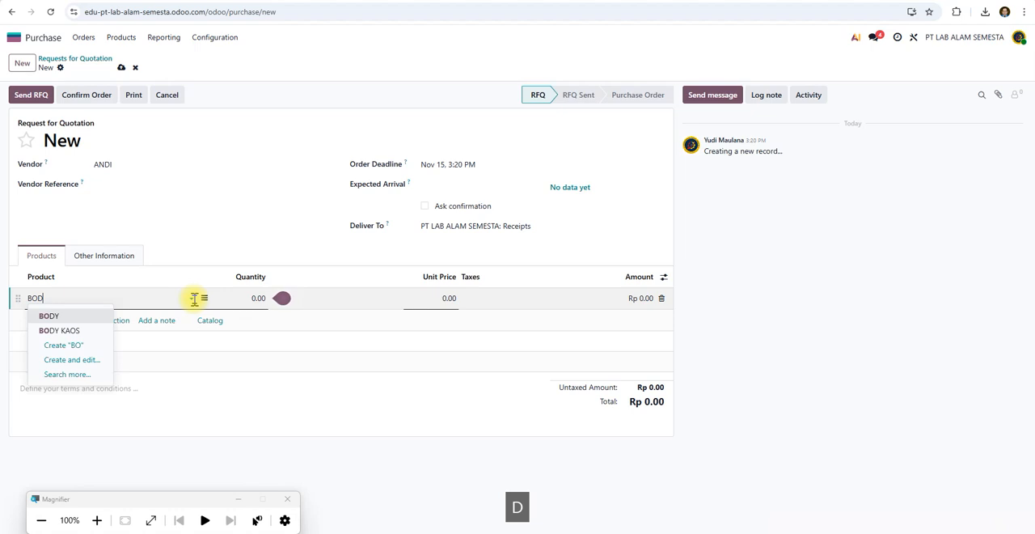
{"action": "left_click", "coordinate": [83, 333]}
{"action": "left_click", "coordinate": [245, 298]}
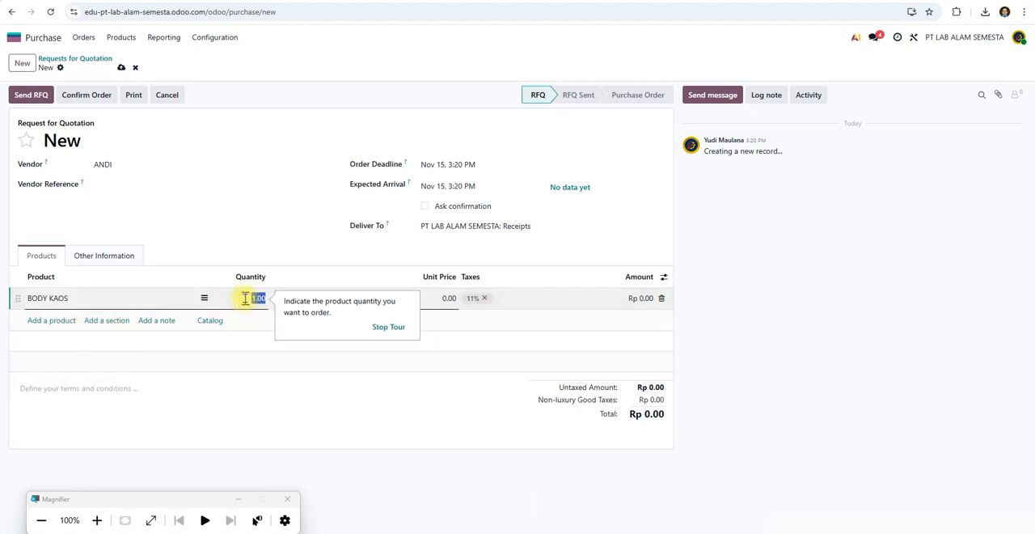
{"action": "type", "text": "1000"}
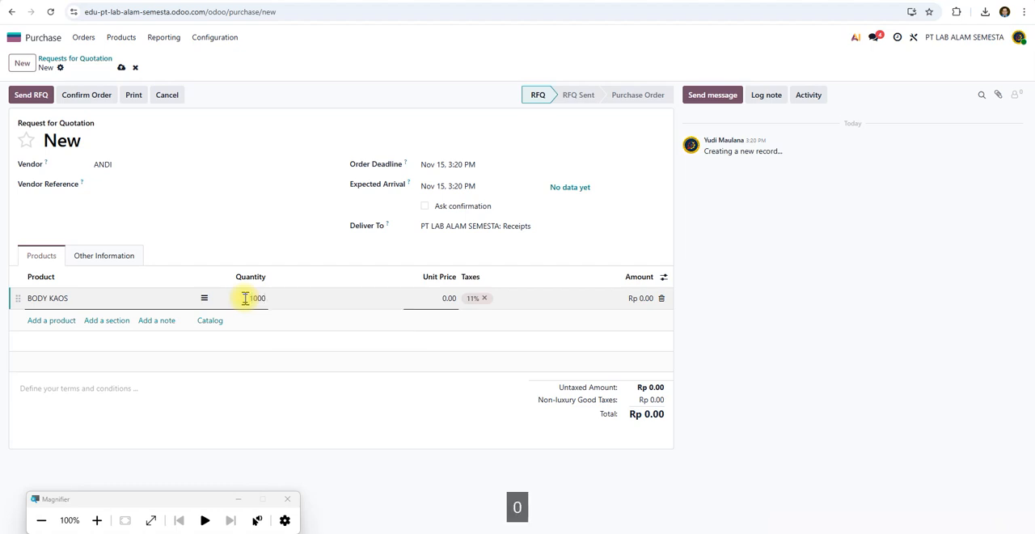
{"action": "left_click", "coordinate": [434, 301]}
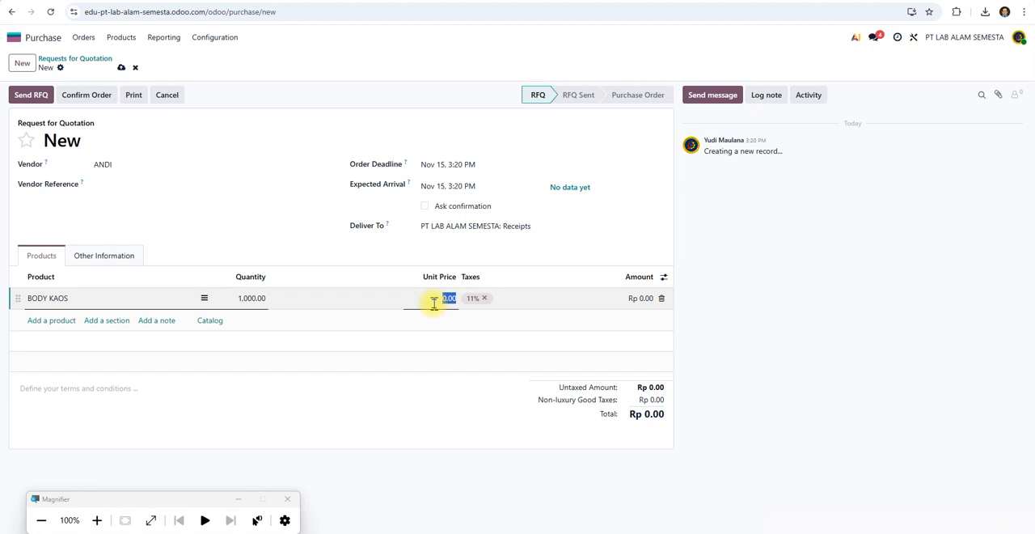
{"action": "type", "text": "5000"}
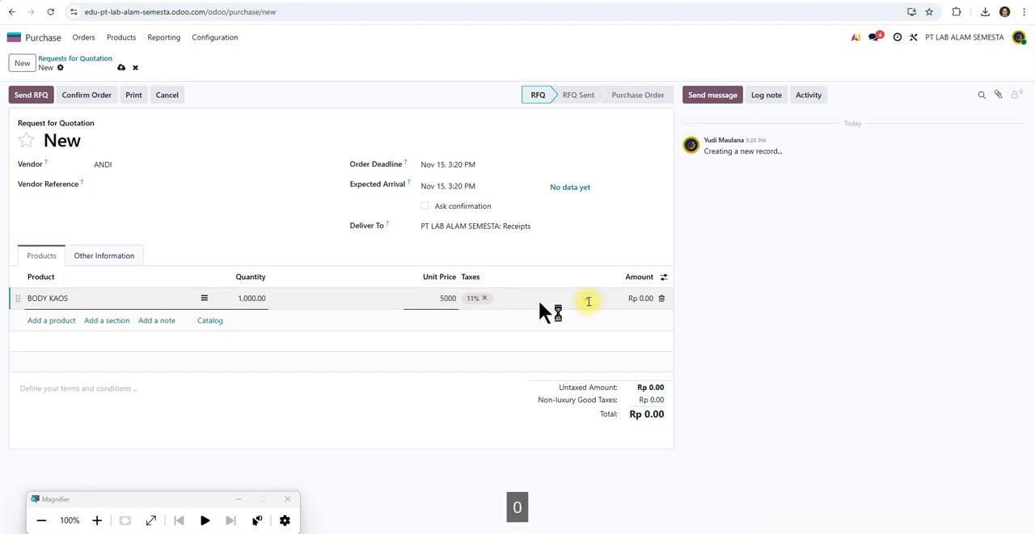
{"action": "left_click", "coordinate": [713, 287]}
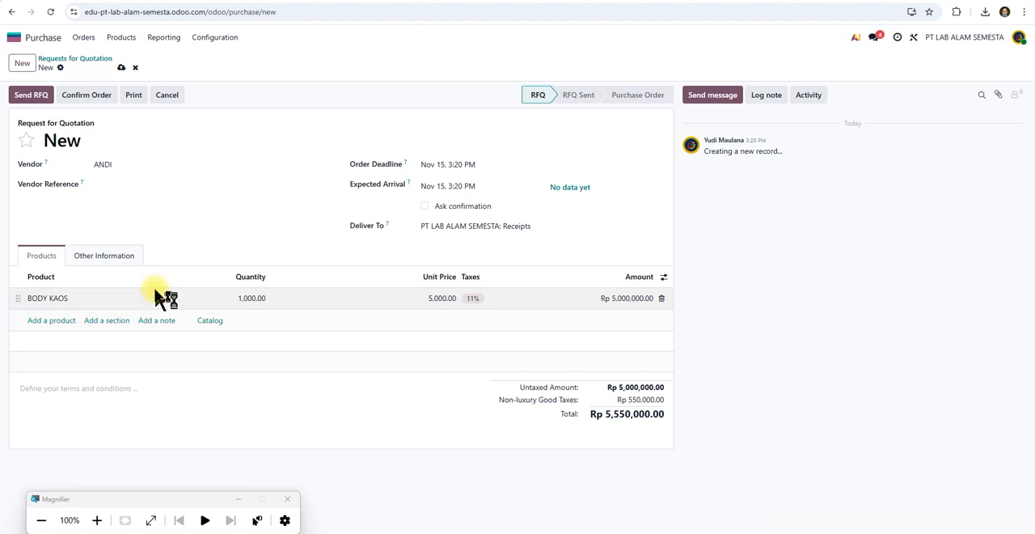
Email the request for quotation to the vendor and confirm the purchase order.
{"action": "left_click", "coordinate": [42, 97]}
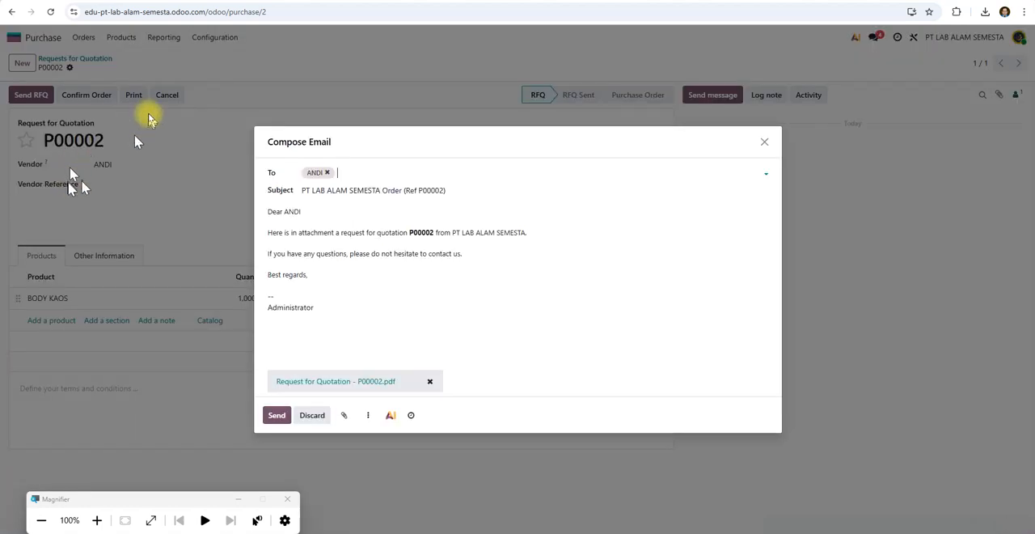
{"action": "left_click", "coordinate": [277, 417]}
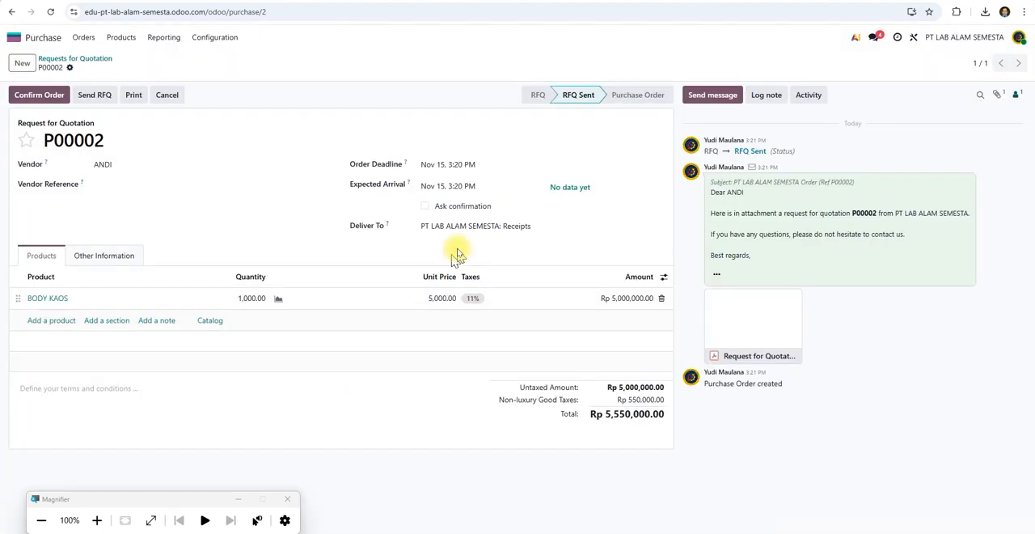
{"action": "left_click", "coordinate": [47, 99]}
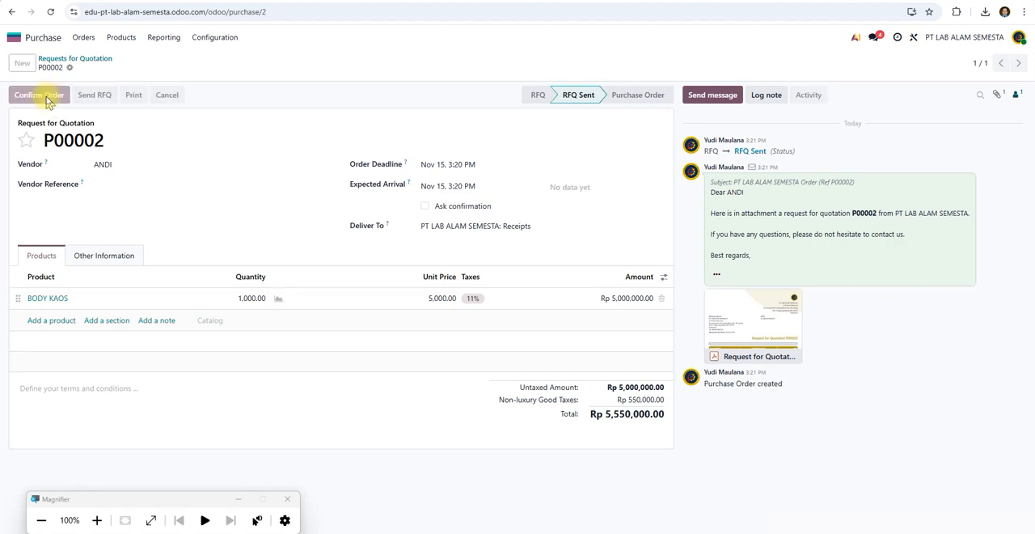
Receive the ordered BODY KAOS and validate the receipt.
{"action": "left_click", "coordinate": [27, 97]}
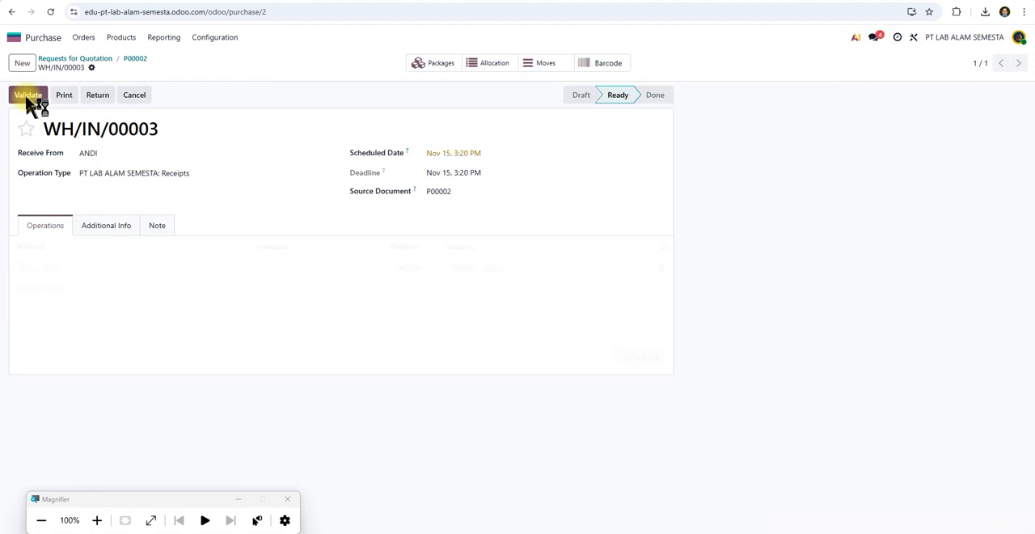
{"action": "left_click", "coordinate": [43, 99]}
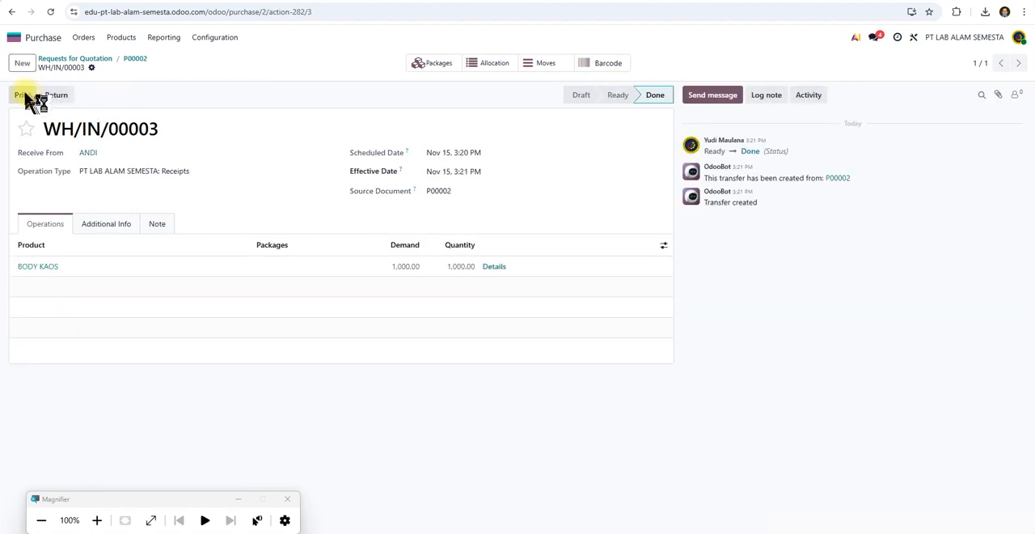
Print the receipt's delivery slip, view the downloaded PDF and return to the receipt.
{"action": "left_click", "coordinate": [22, 94]}
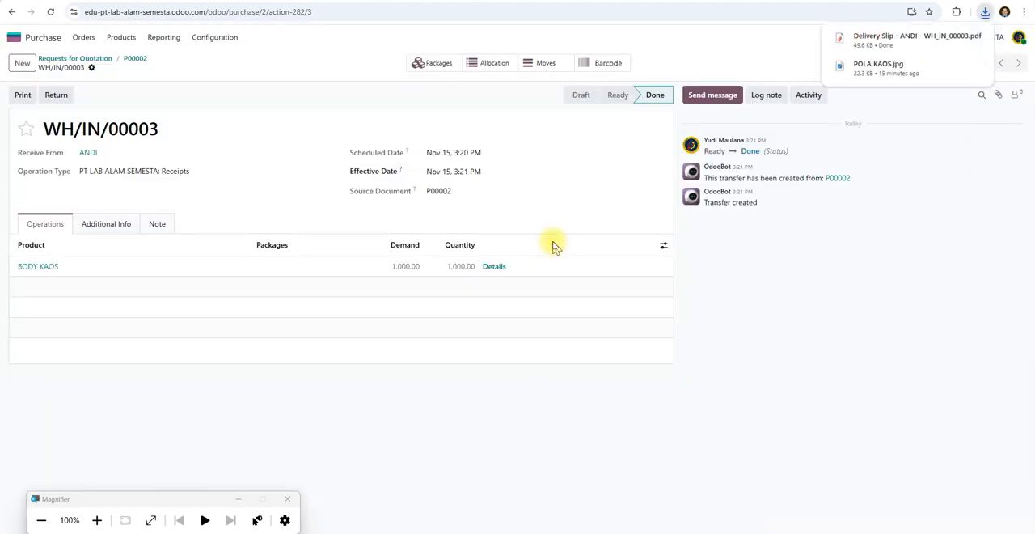
{"action": "left_click", "coordinate": [878, 38]}
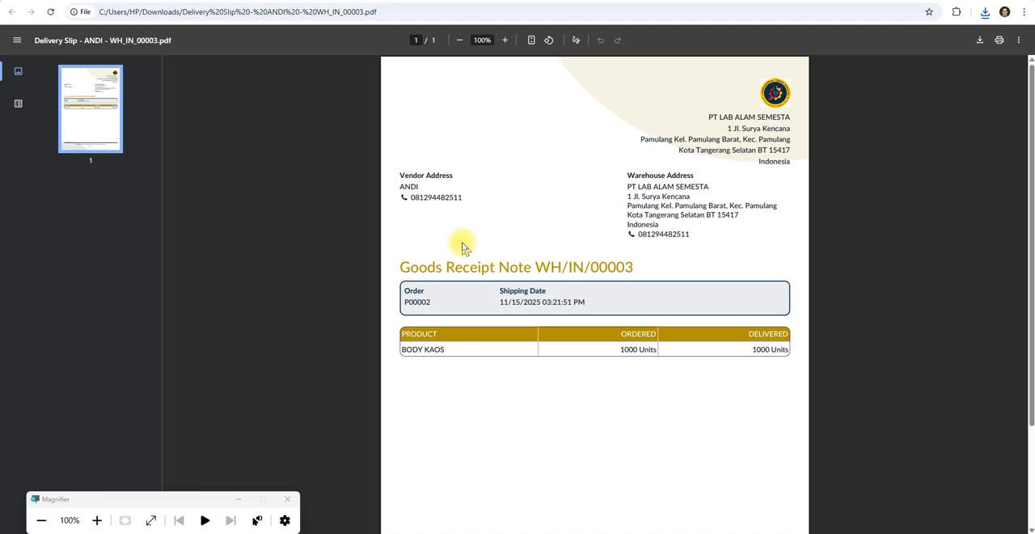
{"action": "left_click", "coordinate": [193, 3]}
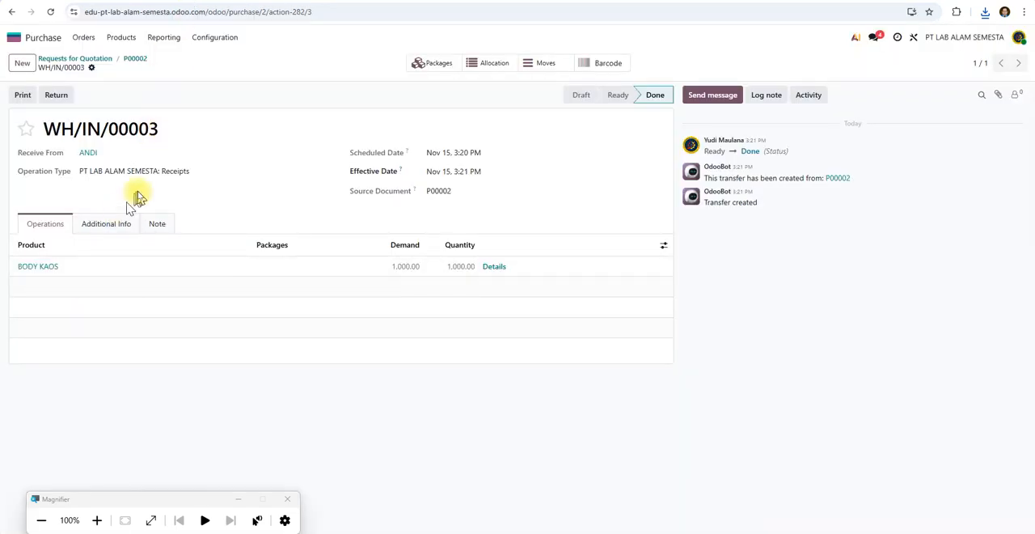
Search the Inventory products for BODY KAOS without the Goods filter and open the product to check its stock.
{"action": "left_click", "coordinate": [15, 37]}
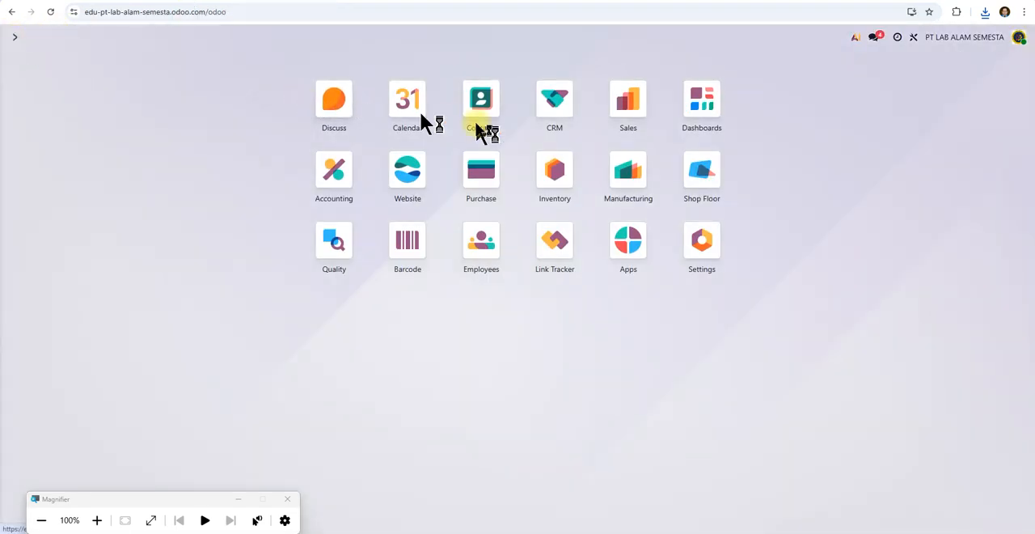
{"action": "left_click", "coordinate": [558, 182]}
{"action": "left_click", "coordinate": [191, 39]}
{"action": "left_click", "coordinate": [186, 59]}
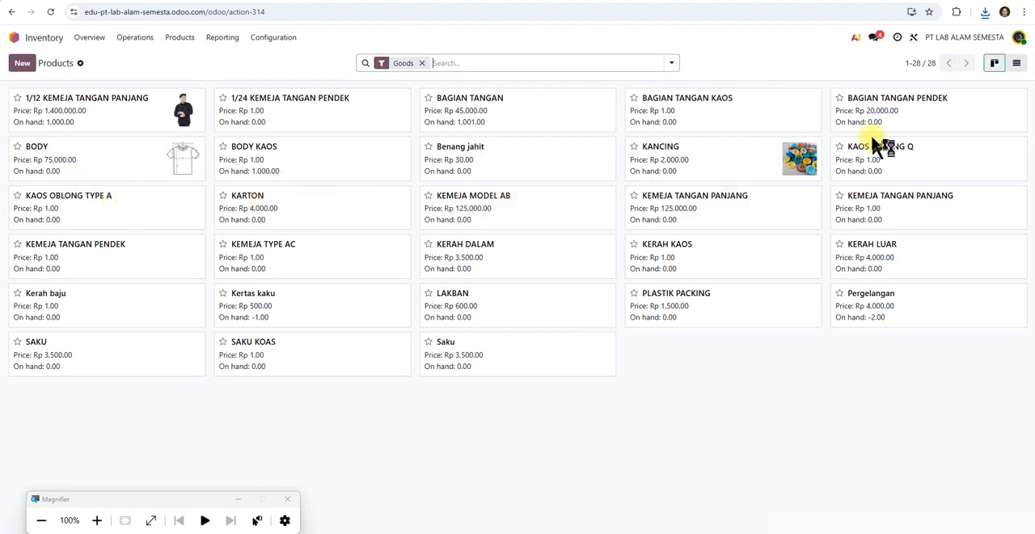
{"action": "left_click", "coordinate": [422, 62]}
{"action": "left_click", "coordinate": [427, 62]}
{"action": "type", "text": "BODY"}
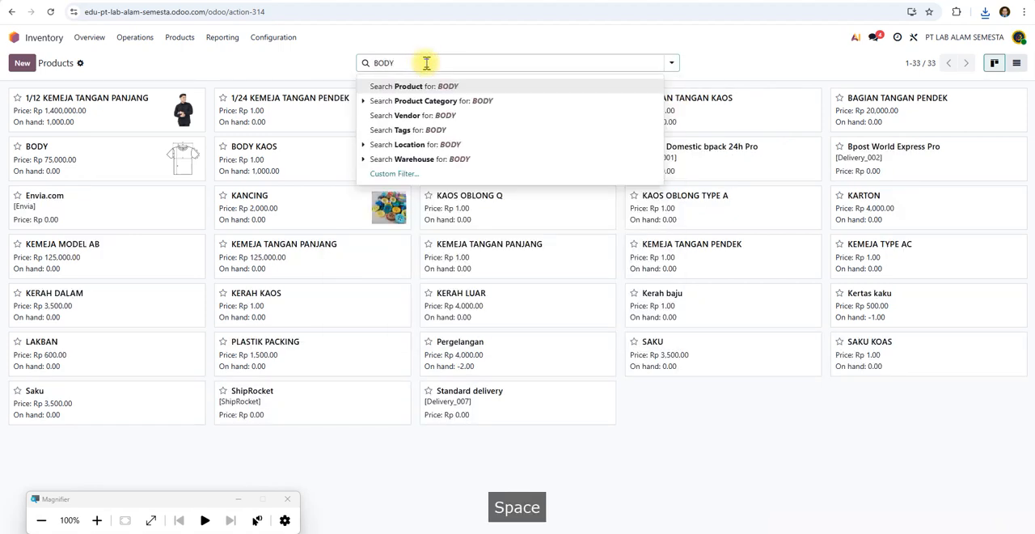
{"action": "type", "text": " KAOS"}
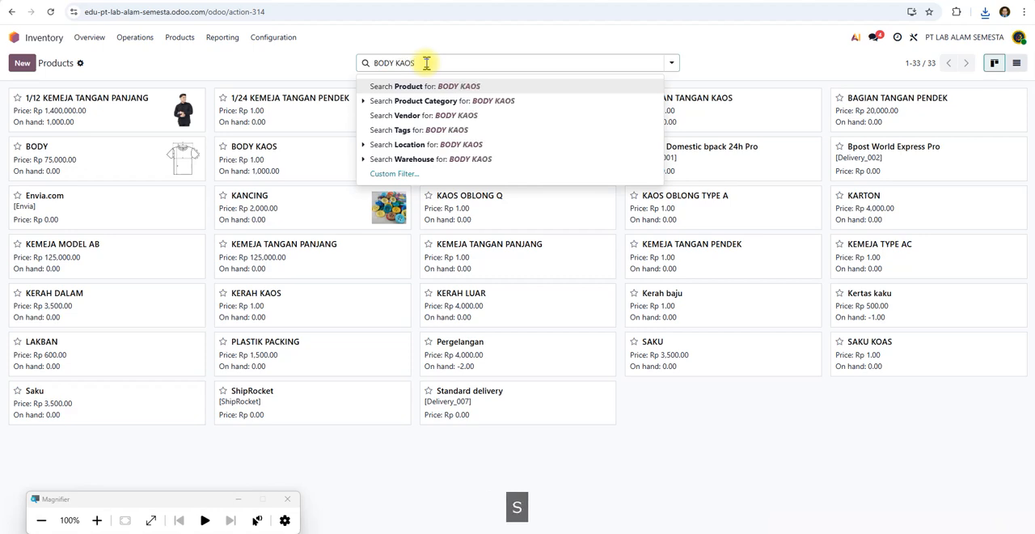
{"action": "key", "text": "Return"}
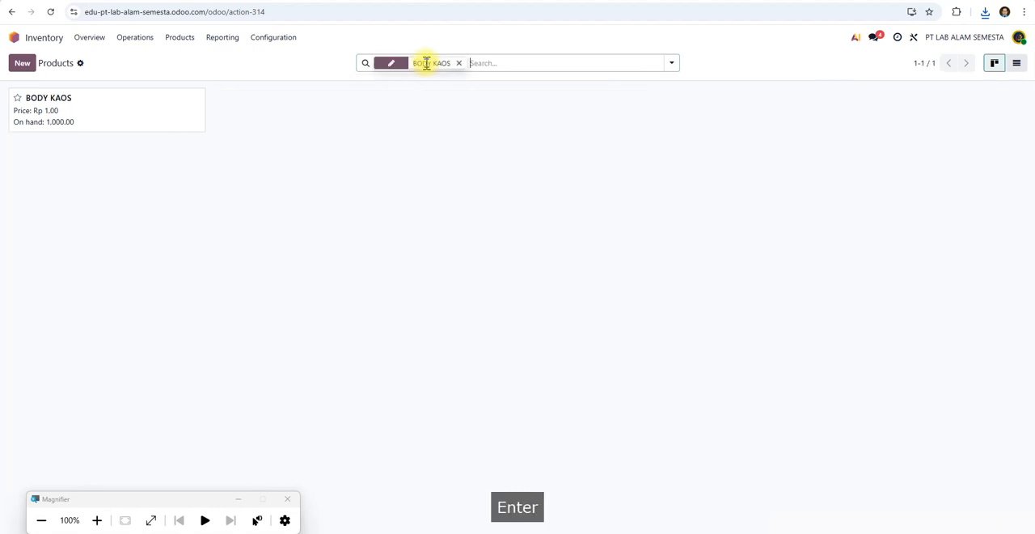
{"action": "left_click", "coordinate": [126, 113]}
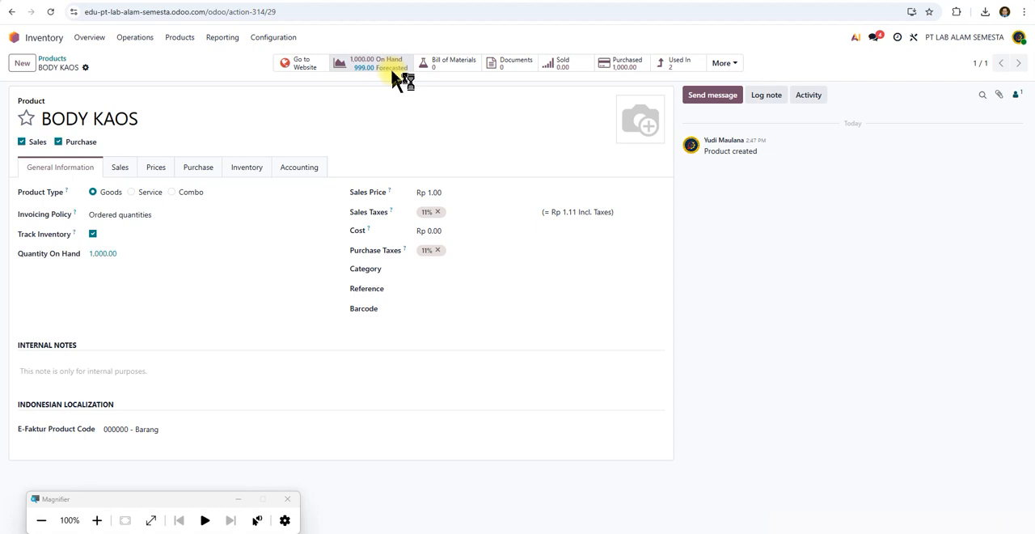
Open the KAOS OBLONG Q manufacturing order in the Manufacturing app to check its component availability.
{"action": "left_click", "coordinate": [19, 40]}
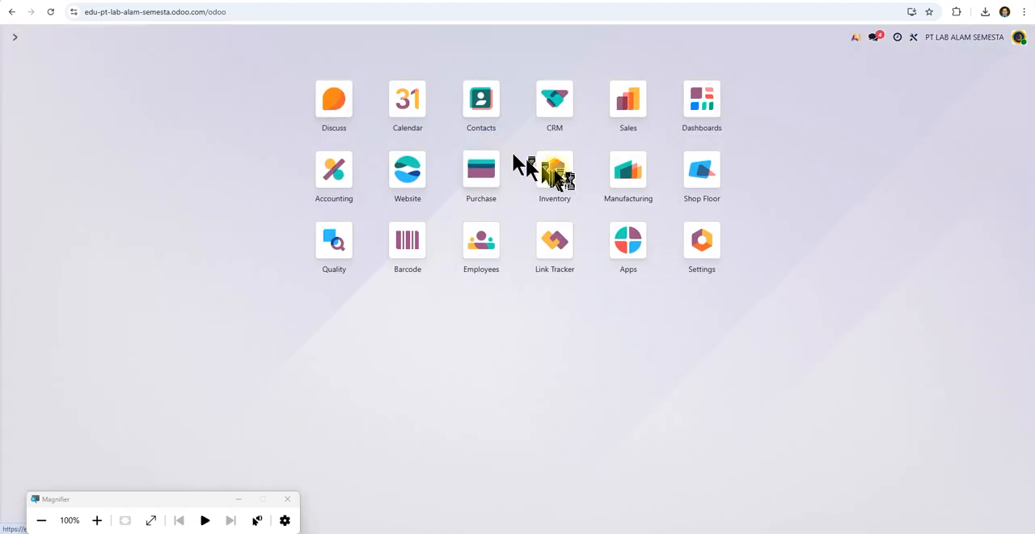
{"action": "left_click", "coordinate": [615, 182]}
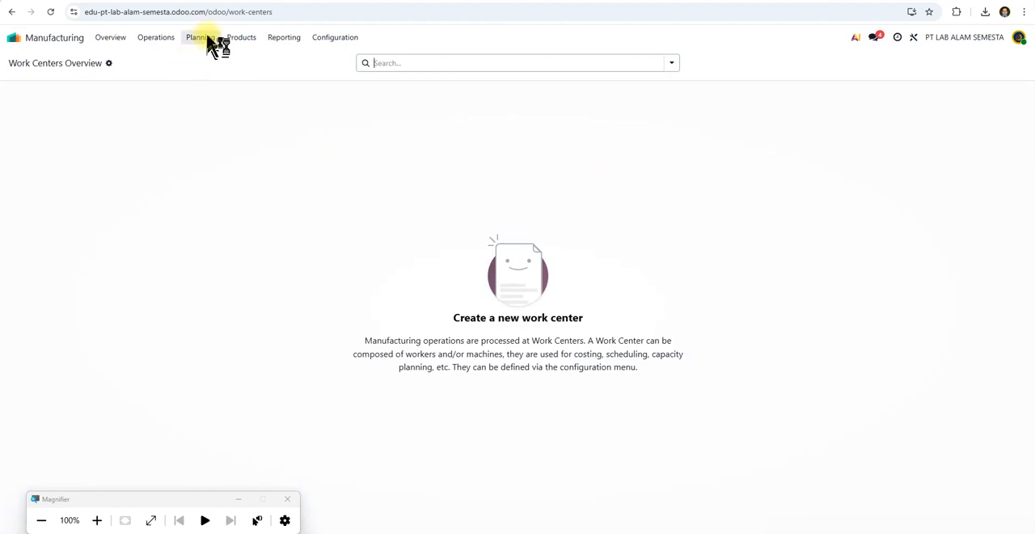
{"action": "left_click", "coordinate": [156, 38]}
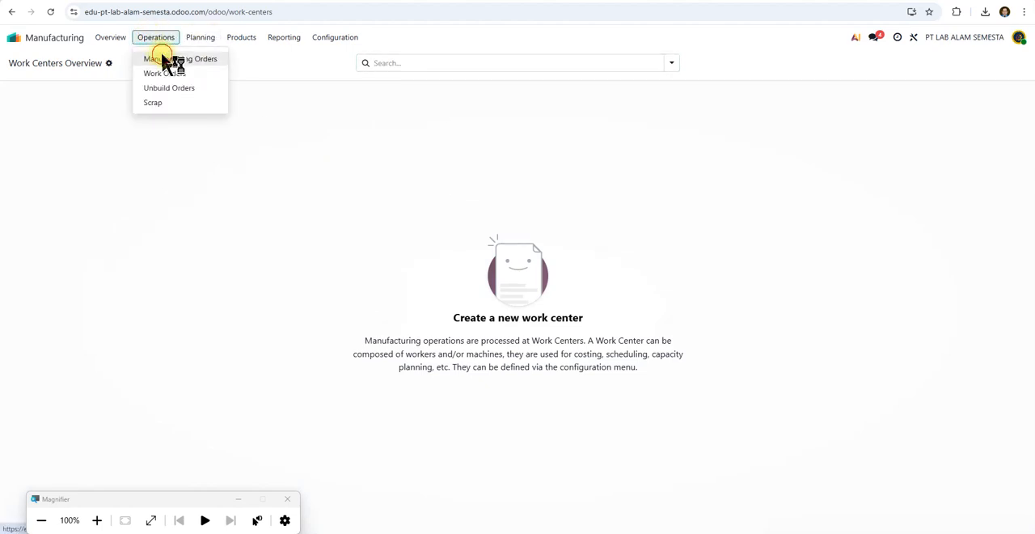
{"action": "left_click", "coordinate": [170, 59]}
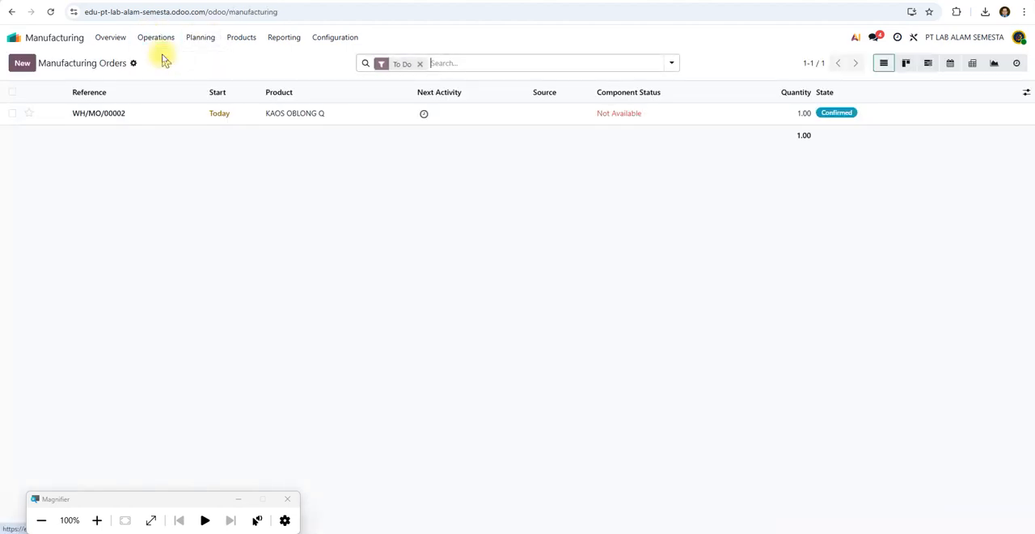
{"action": "left_click", "coordinate": [130, 113]}
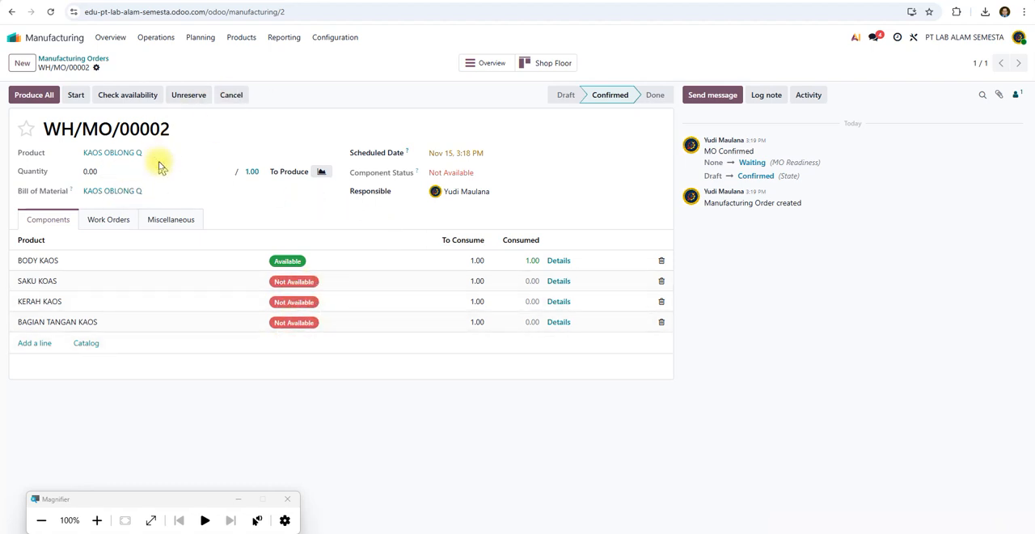
Leave the KAOS OBLONG Q manufacturing order and return to the overview of all Odoo apps.
{"action": "left_click", "coordinate": [34, 95]}
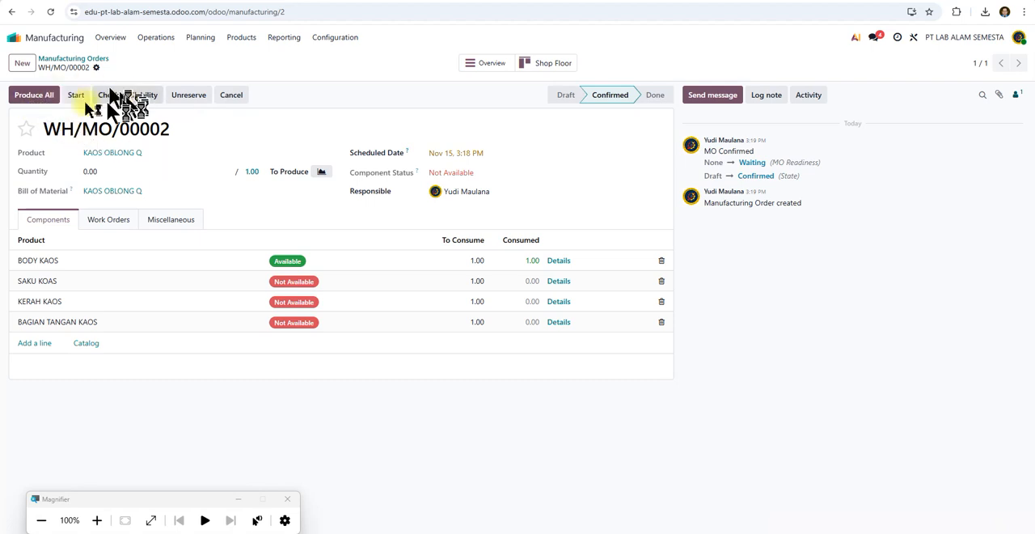
{"action": "left_click", "coordinate": [11, 37]}
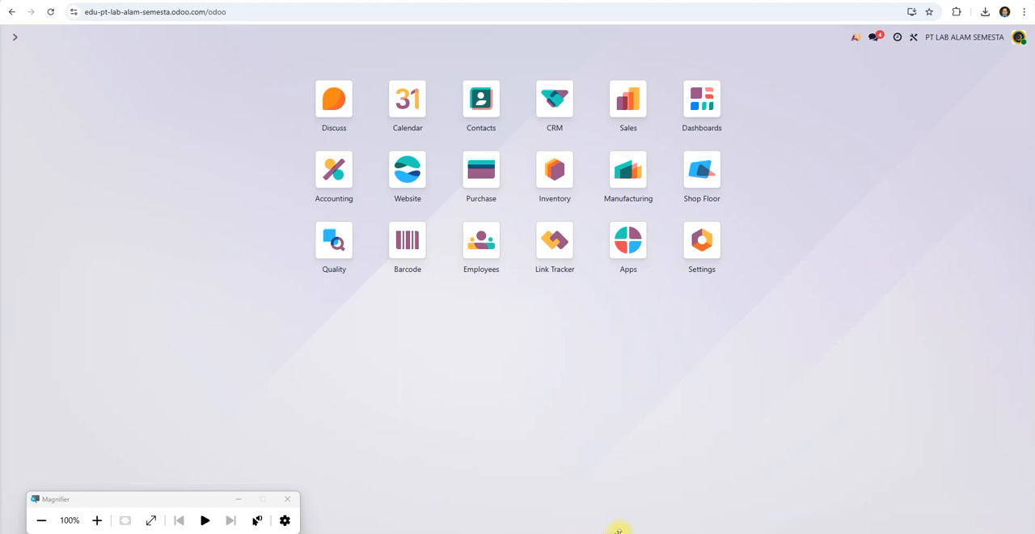
Switch to the PowerPoint deck "Perancangan Modul Odoo" and view slides 10, 9 and 3 on the sales and delivery workflows.
{"action": "mouse_move", "coordinate": [626, 532]}
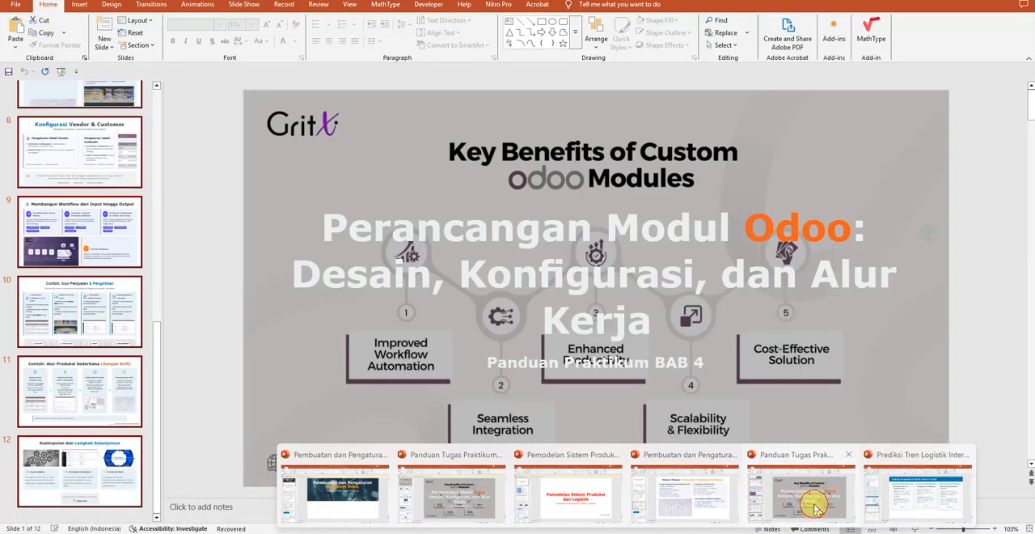
{"action": "left_click", "coordinate": [814, 503]}
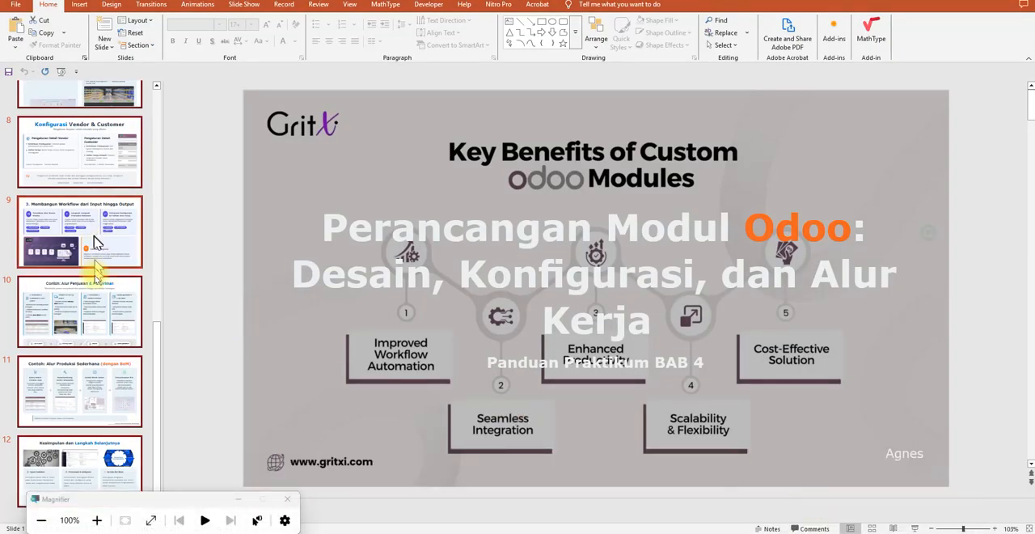
{"action": "left_click", "coordinate": [94, 315]}
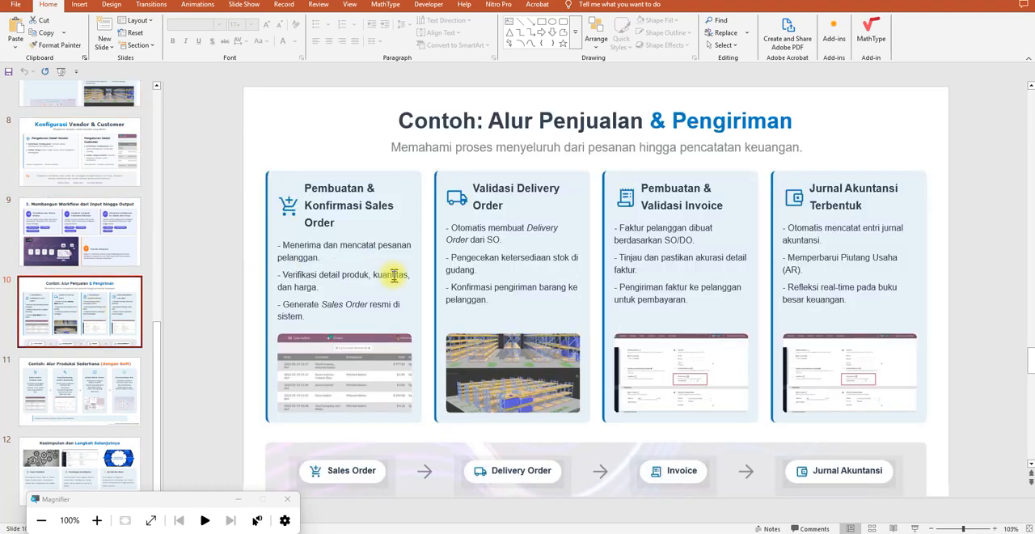
{"action": "left_click", "coordinate": [114, 247]}
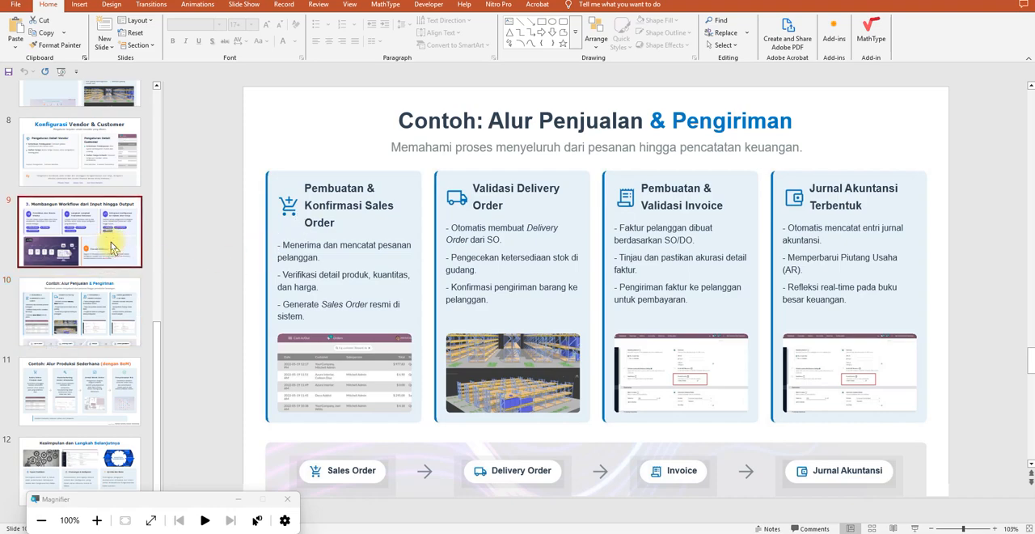
{"action": "scroll", "coordinate": [113, 246], "scroll_direction": "up", "scroll_amount": 8}
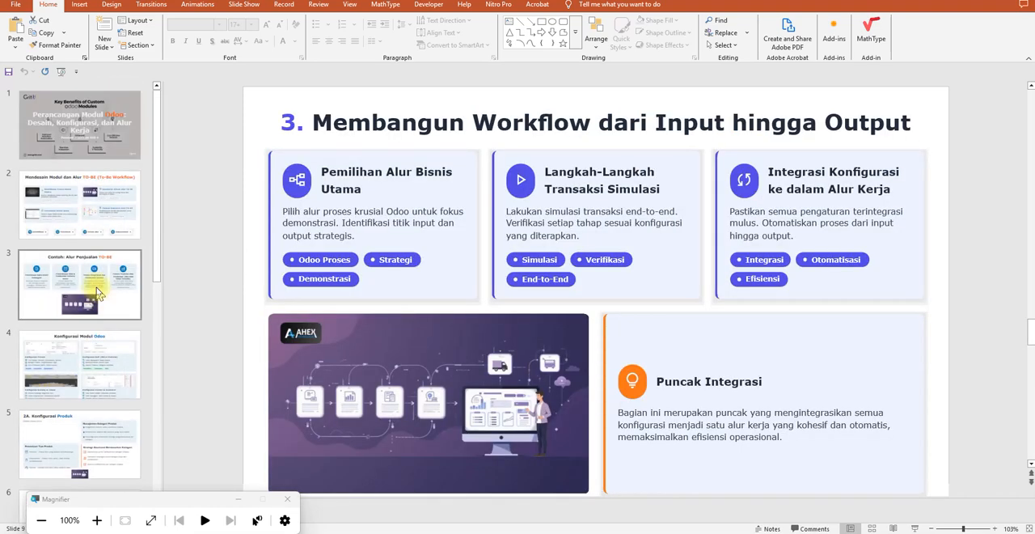
{"action": "left_click", "coordinate": [97, 292]}
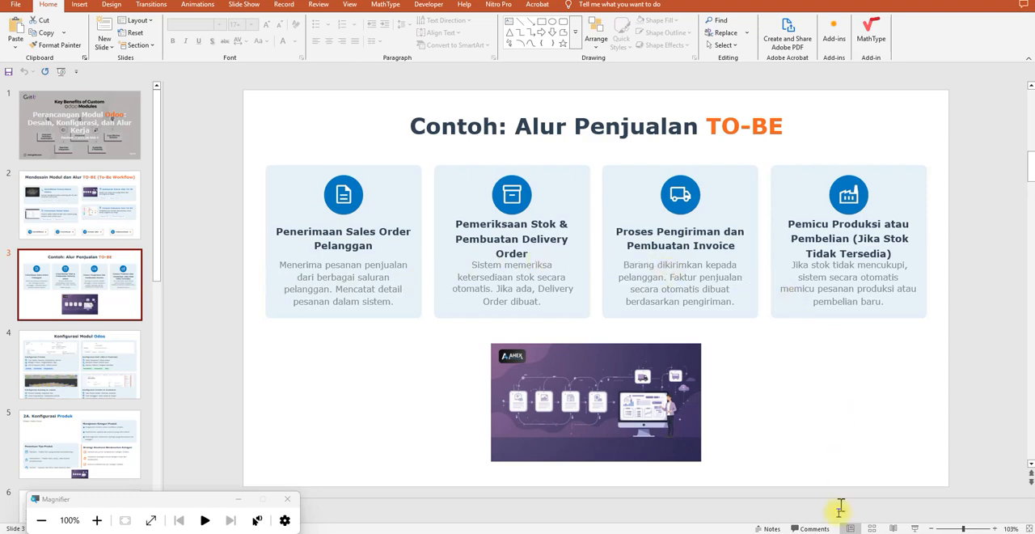
Switch to the "Pembuatan dan Pengaturan Database Odoo" presentation and view slides 3, 4 and 6 on installation, database creation and basic modules.
{"action": "mouse_move", "coordinate": [683, 526]}
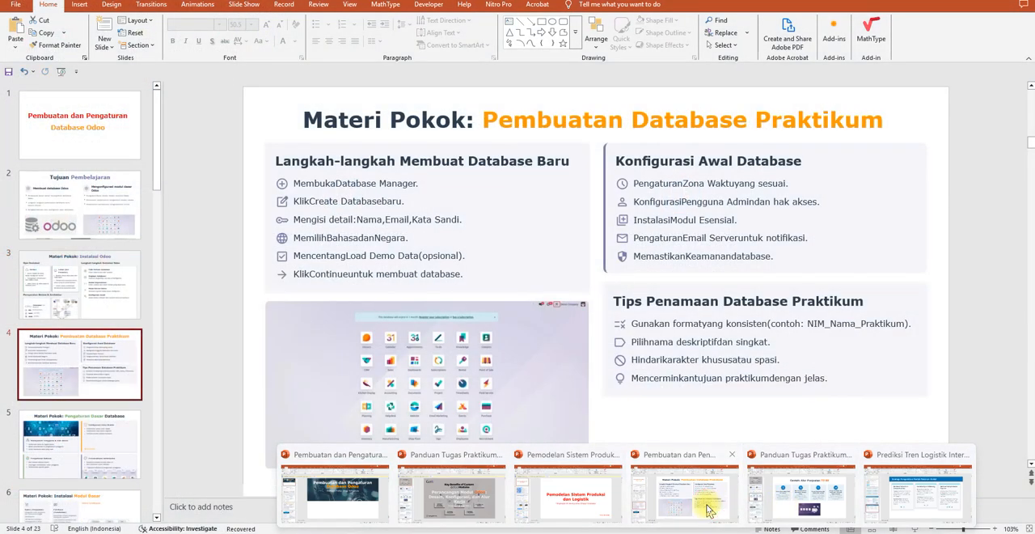
{"action": "left_click", "coordinate": [712, 505]}
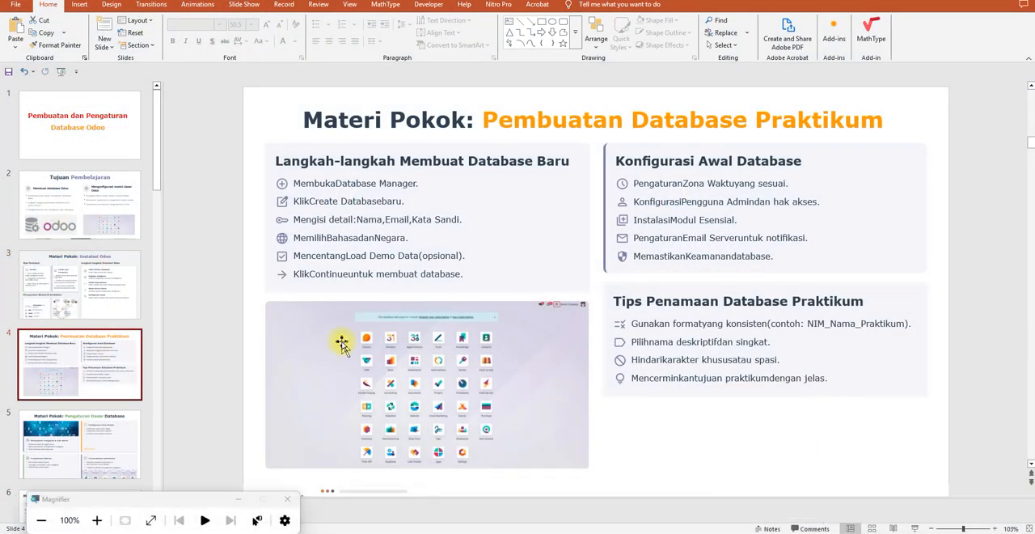
{"action": "left_click", "coordinate": [105, 290]}
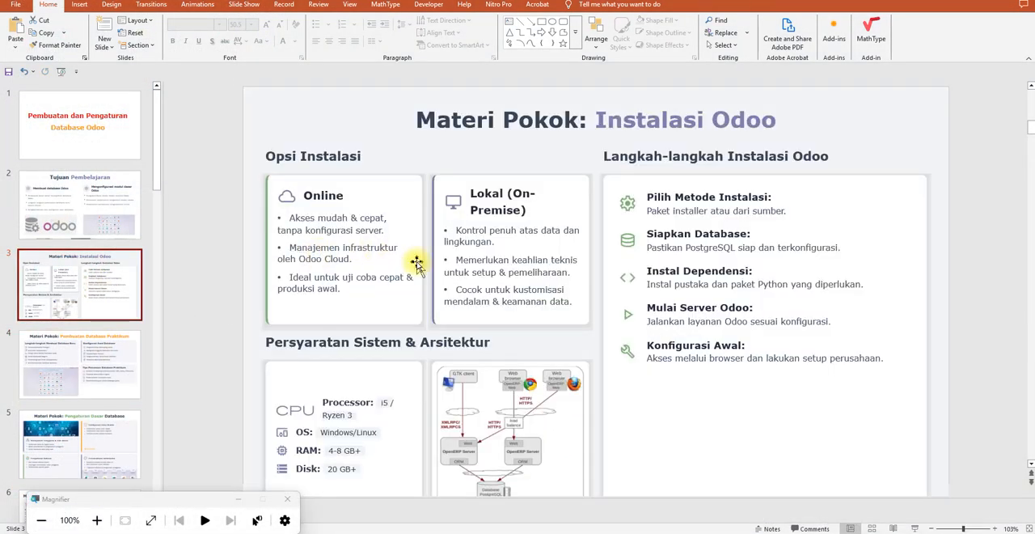
{"action": "left_click", "coordinate": [86, 368]}
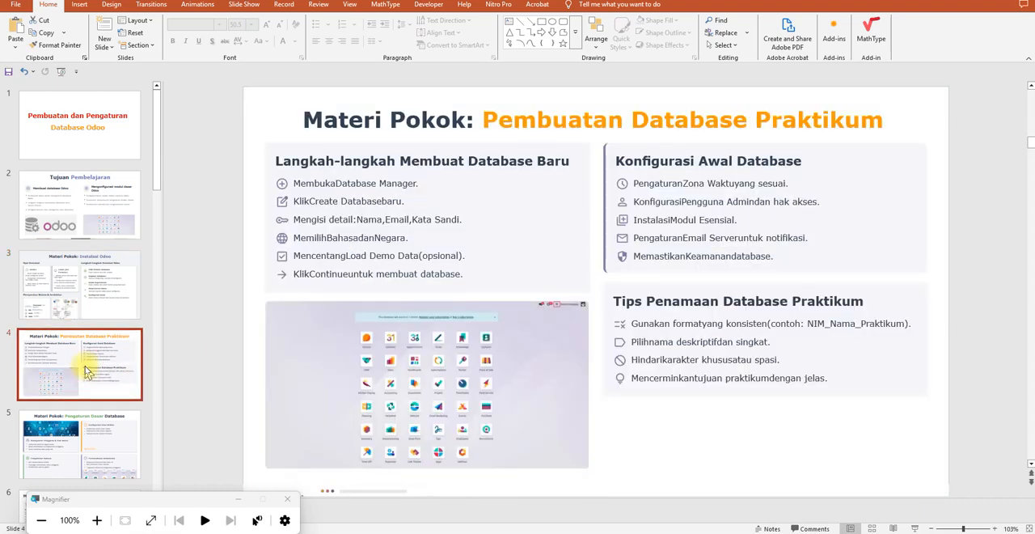
{"action": "scroll", "coordinate": [88, 371], "scroll_direction": "down", "scroll_amount": 5}
{"action": "left_click", "coordinate": [81, 263]}
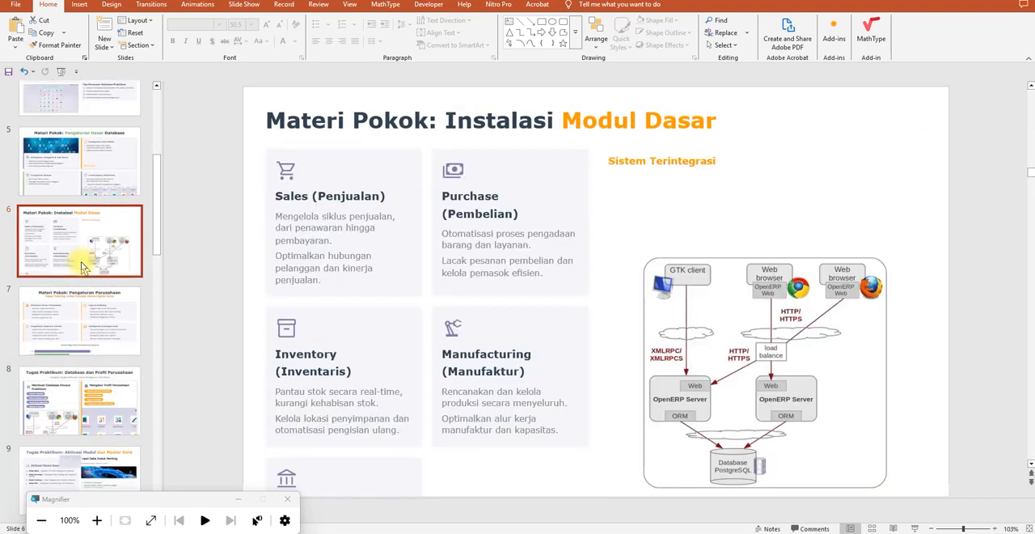